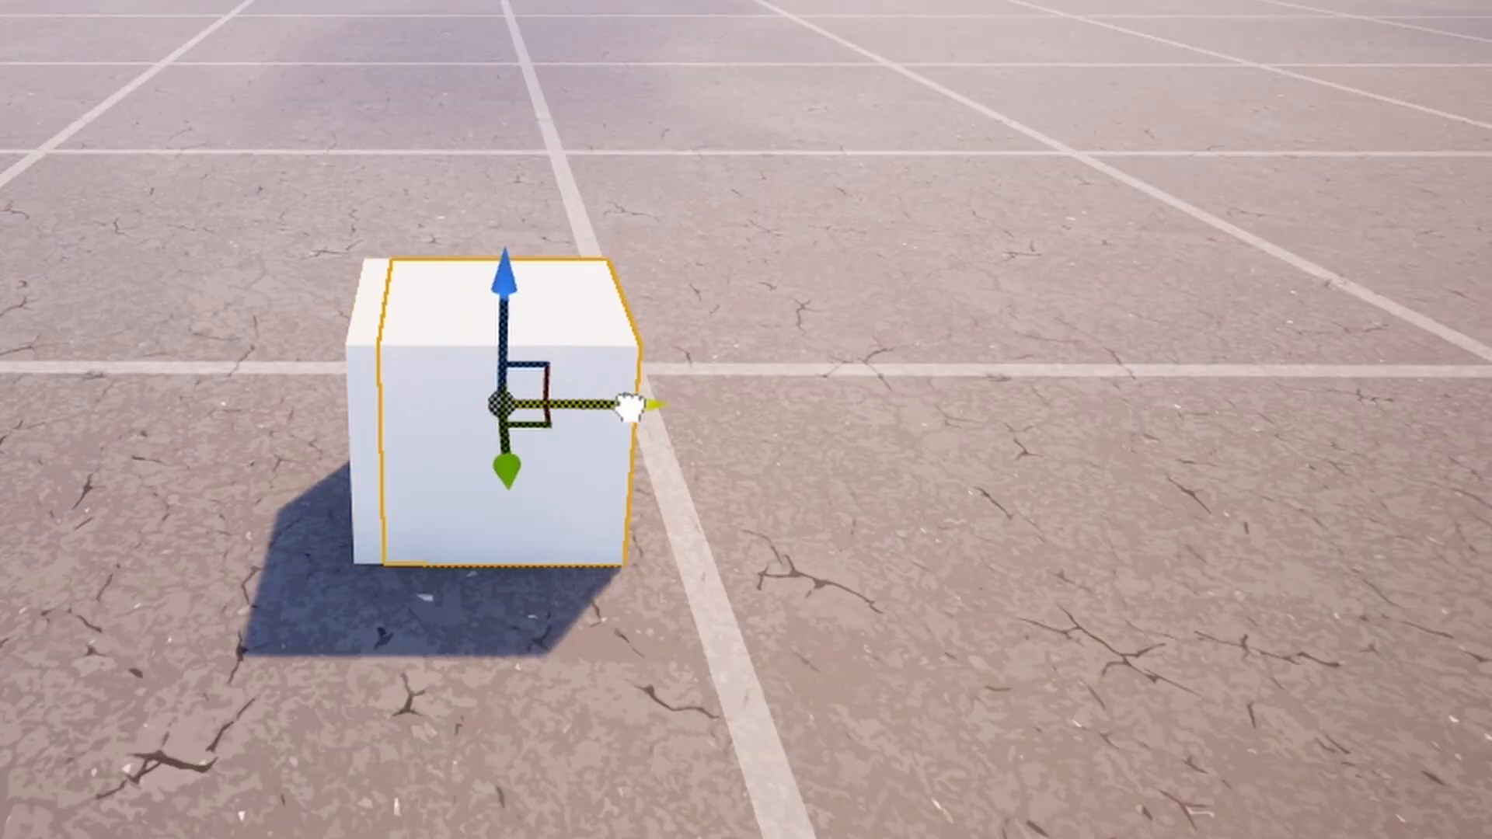
Step: Duplicate the white cube sideways along its axis, and snap the floating red armchair down to the ground
{"action": "left_click_drag", "start_coordinate": [627, 404], "coordinate": [929, 433], "text": "alt"}
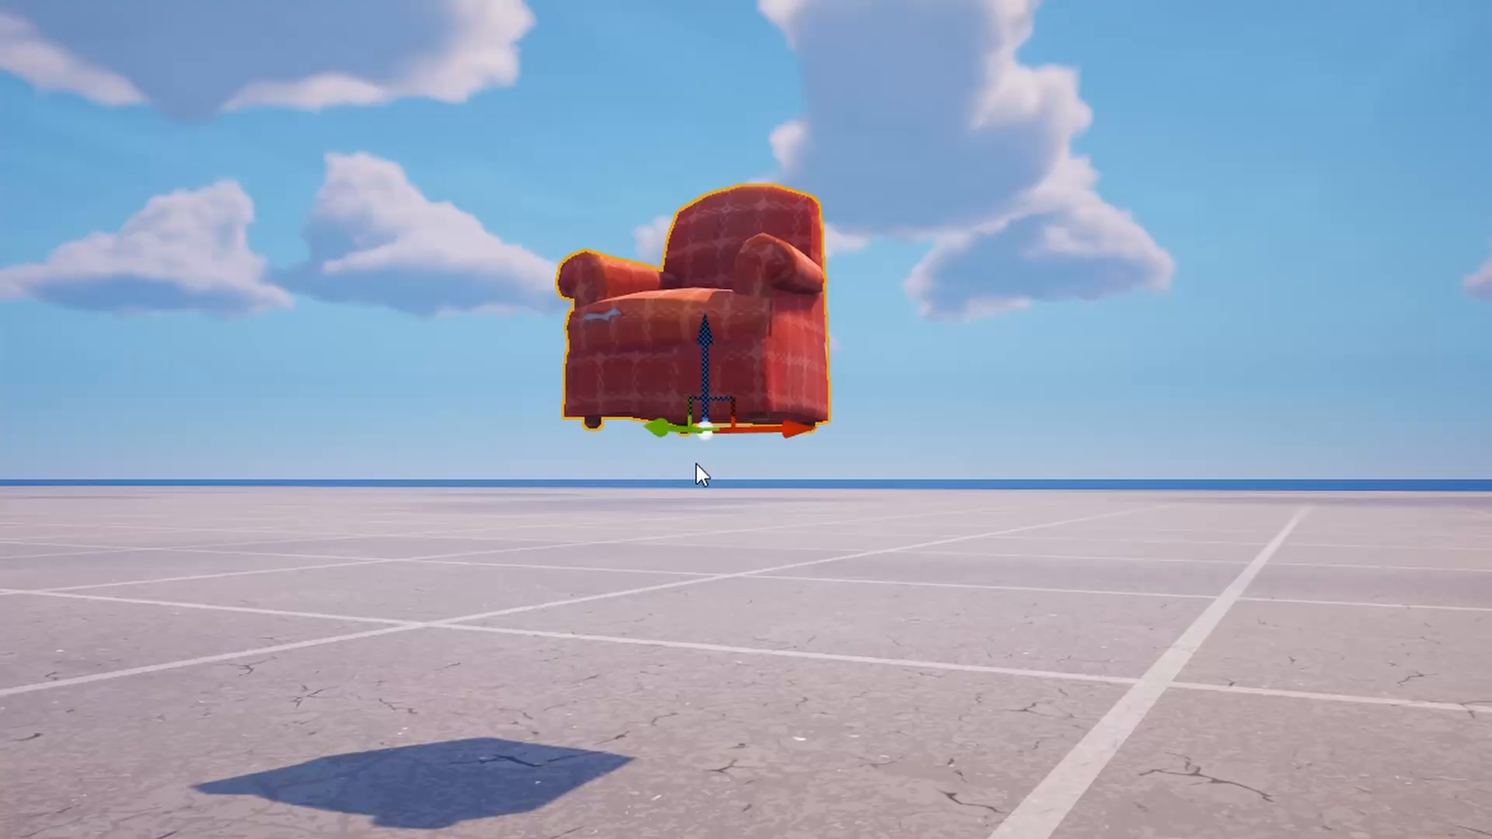
{"action": "key", "text": "End"}
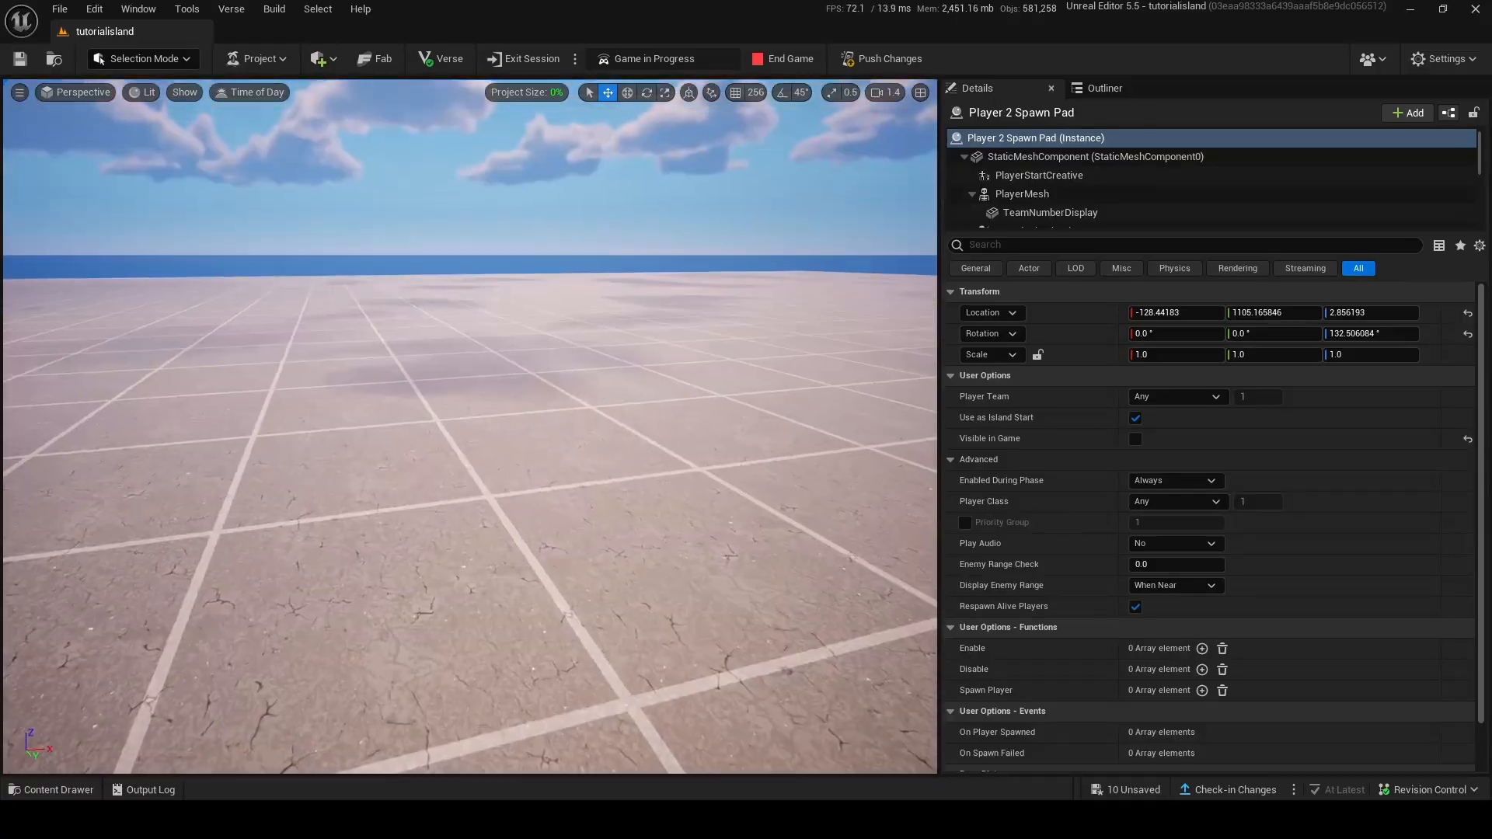
Step: Copy and paste the white cube, and move the pasted copy beside the original to about -1126 on X
{"action": "right_click_drag", "start_coordinate": [459, 118], "coordinate": [459, 253]}
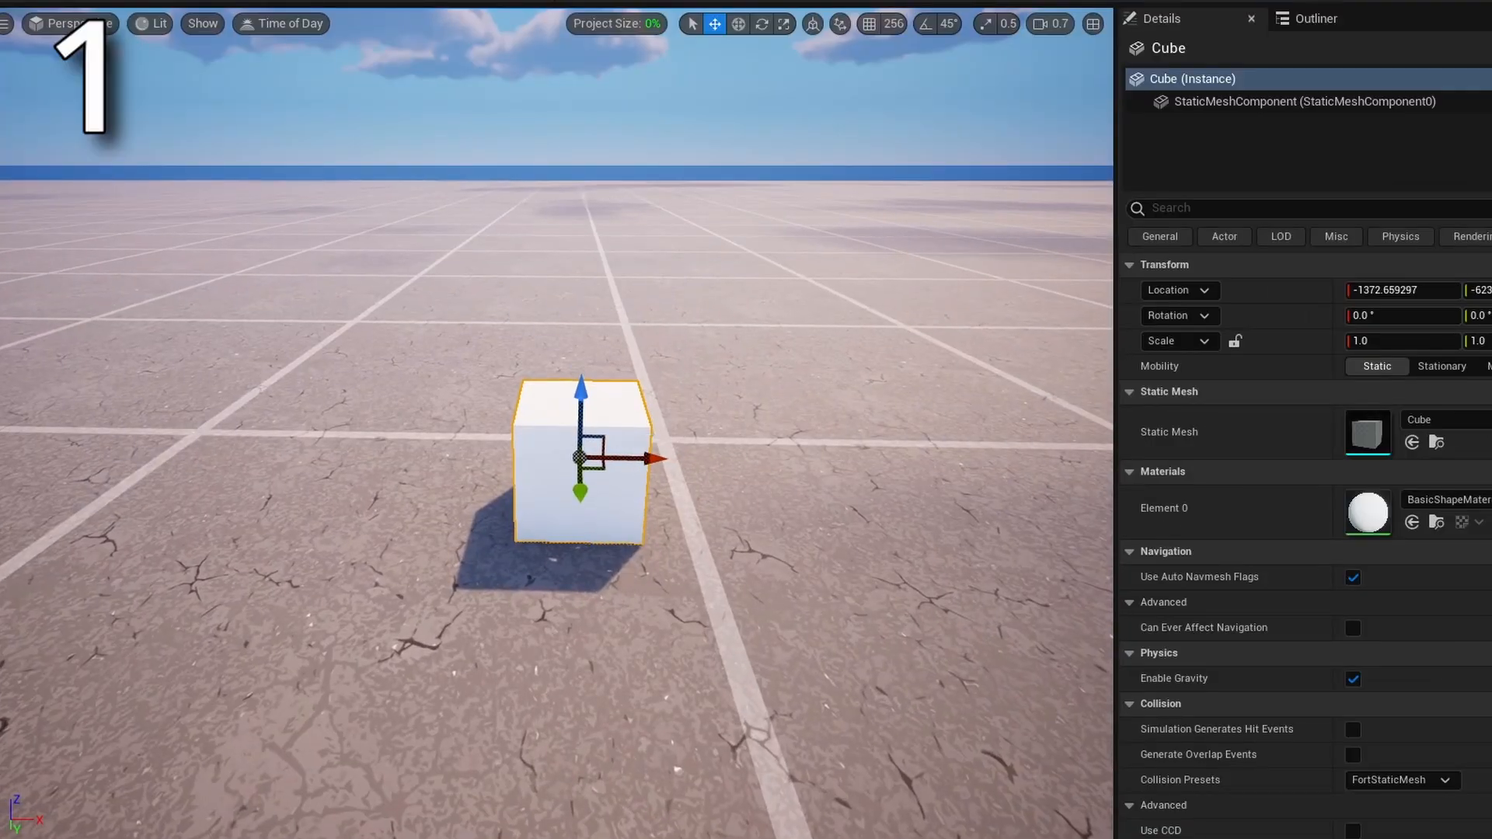
{"action": "scroll", "coordinate": [631, 449], "scroll_direction": "up", "scroll_amount": 1}
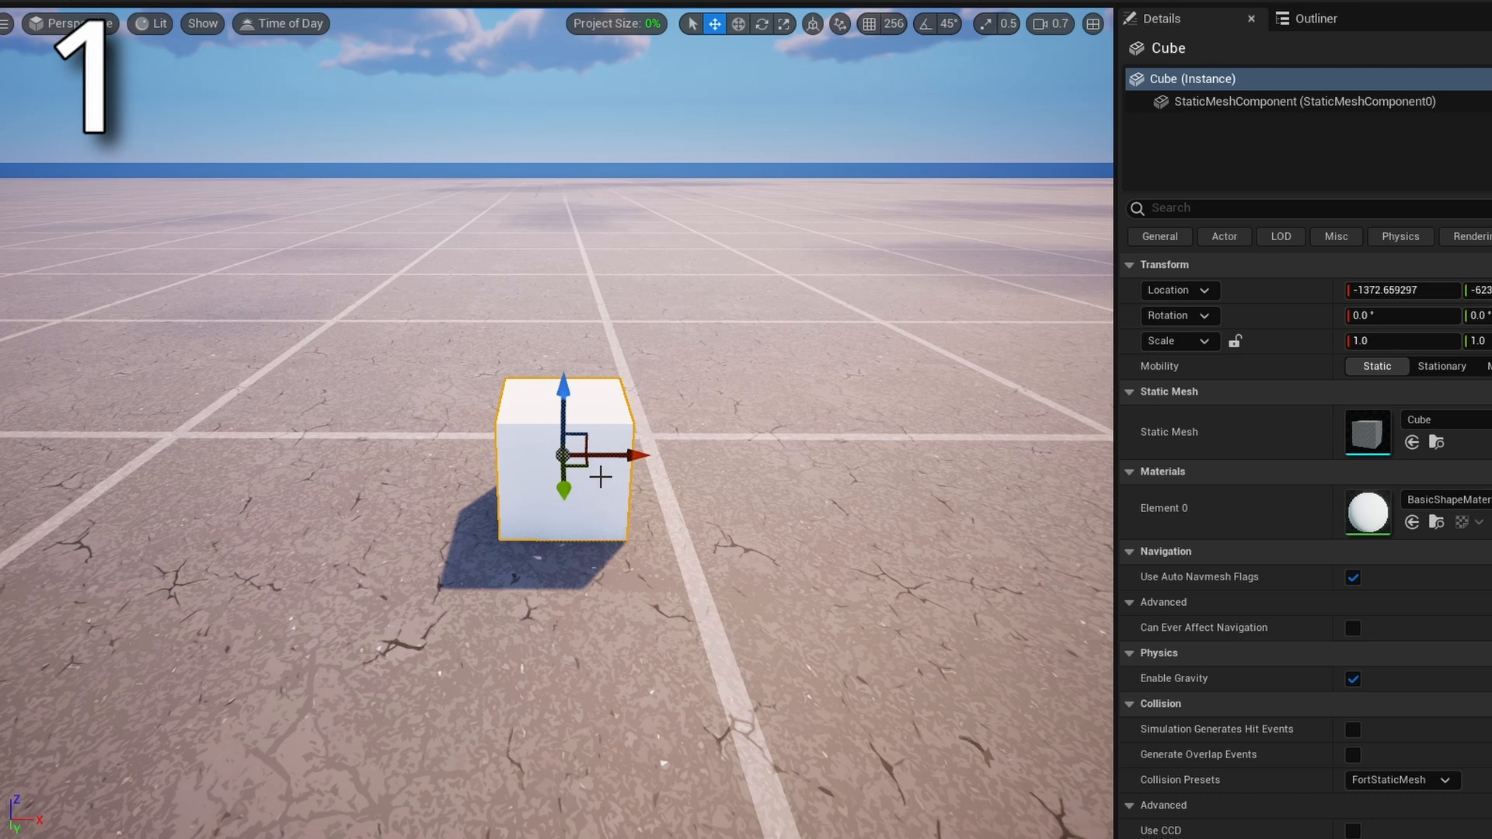
{"action": "key", "text": "ctrl+c"}
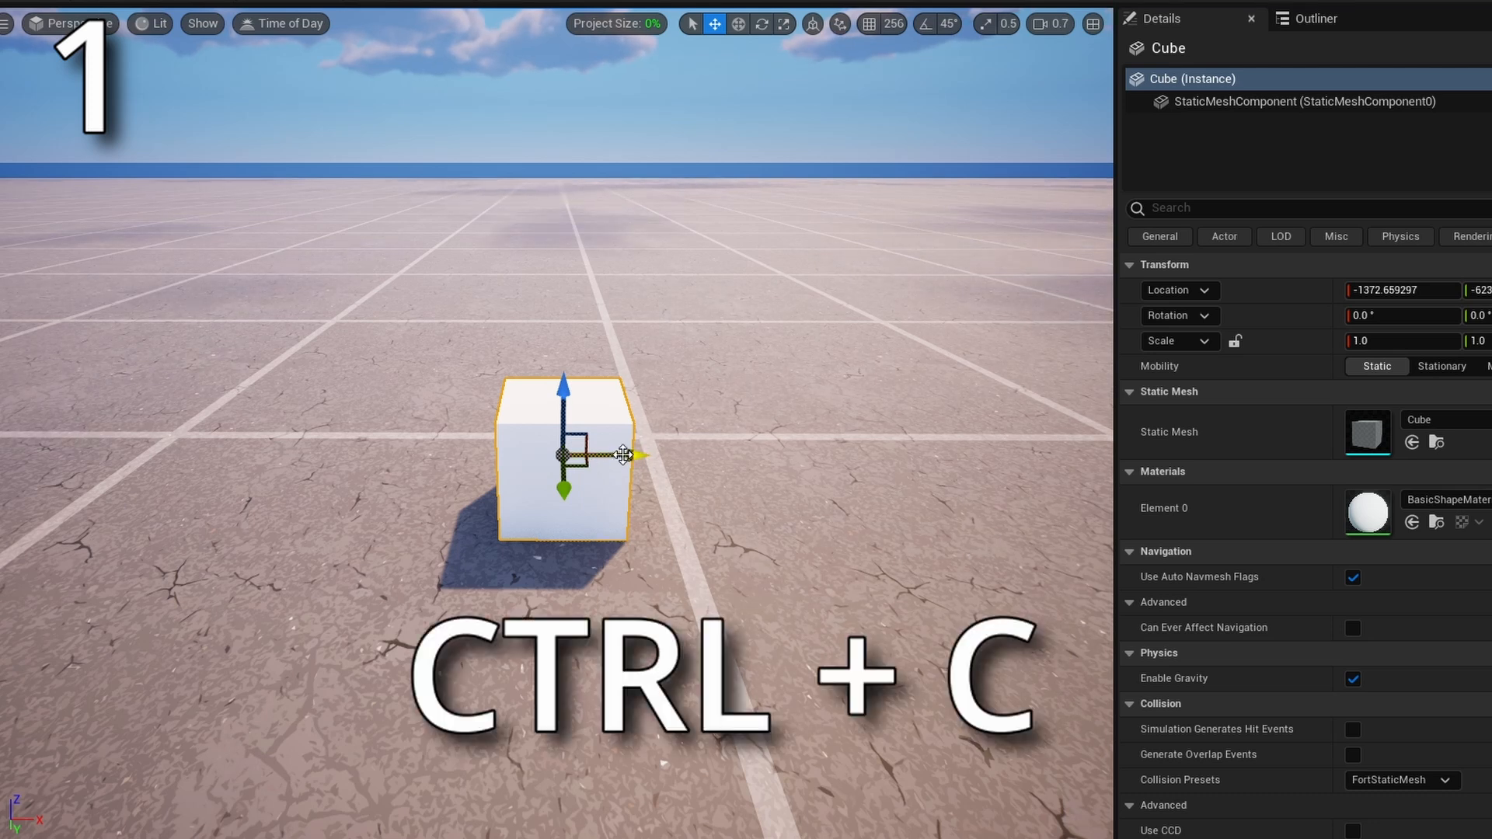
{"action": "key", "text": "ctrl+v"}
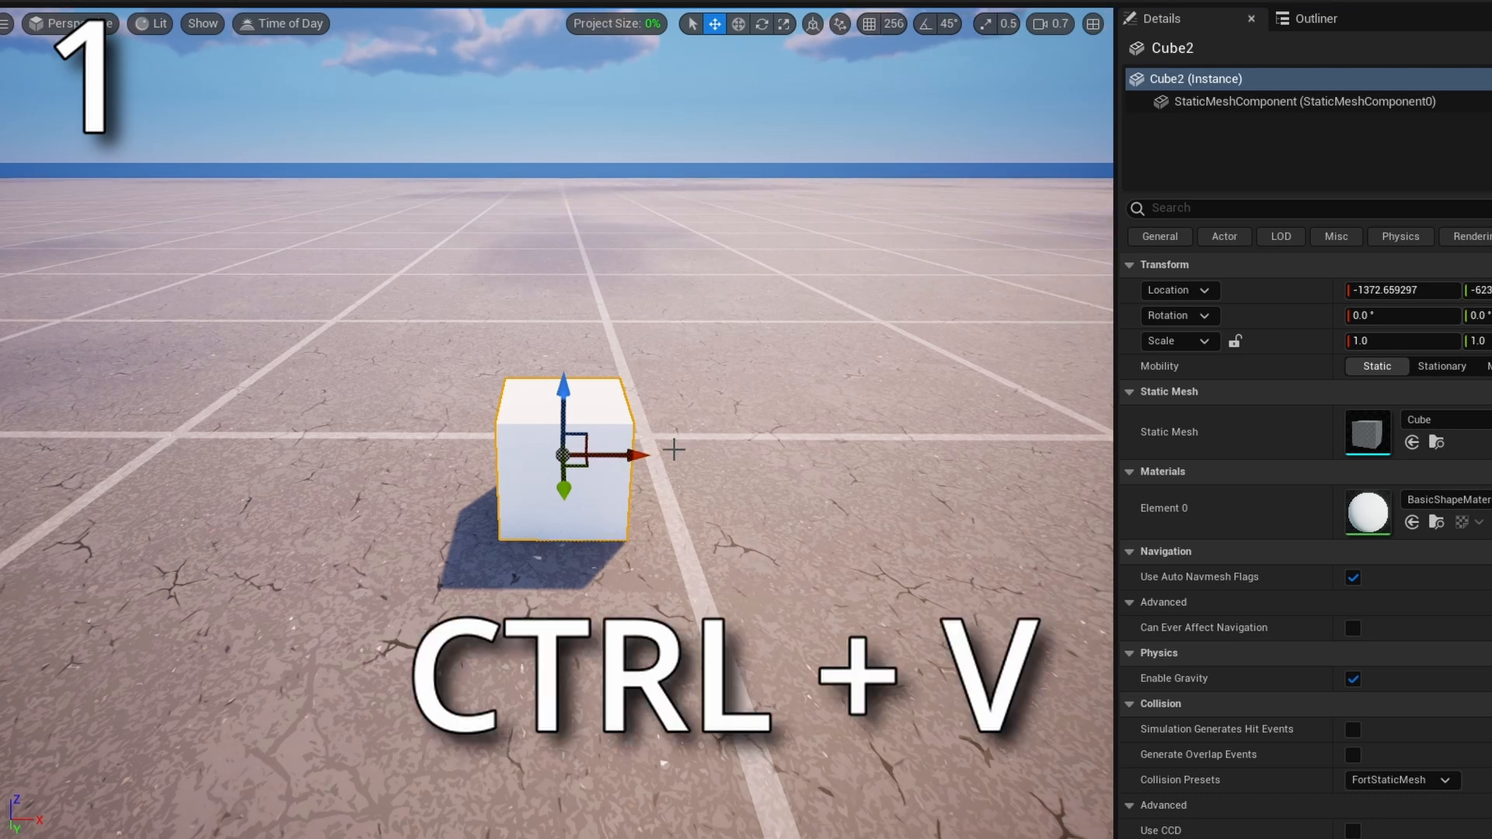
{"action": "left_click_drag", "start_coordinate": [646, 457], "coordinate": [925, 473]}
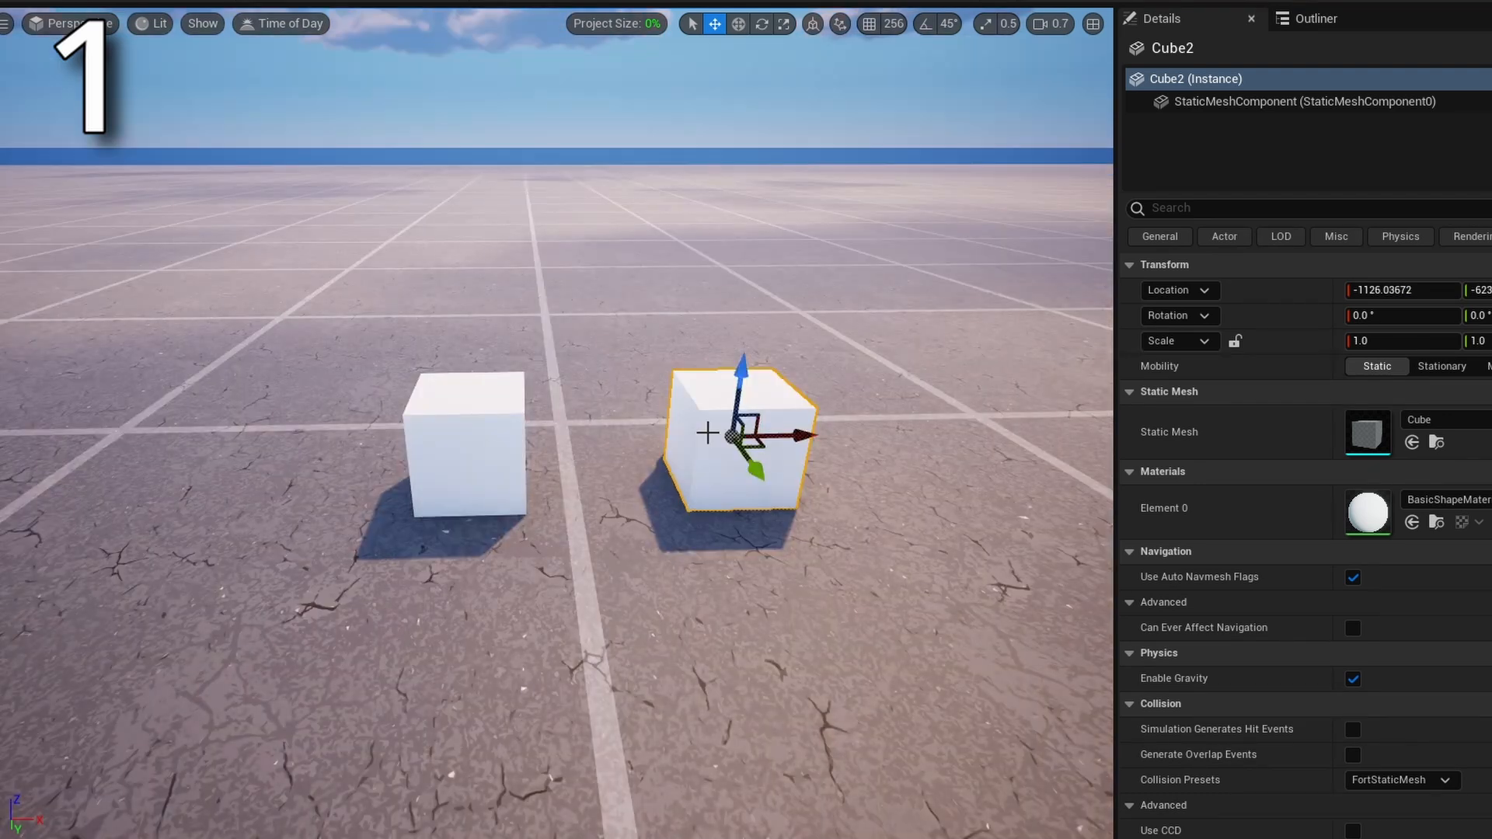
Step: Delete the pasted cube, select the remaining one, and save the level
{"action": "key", "text": "Delete"}
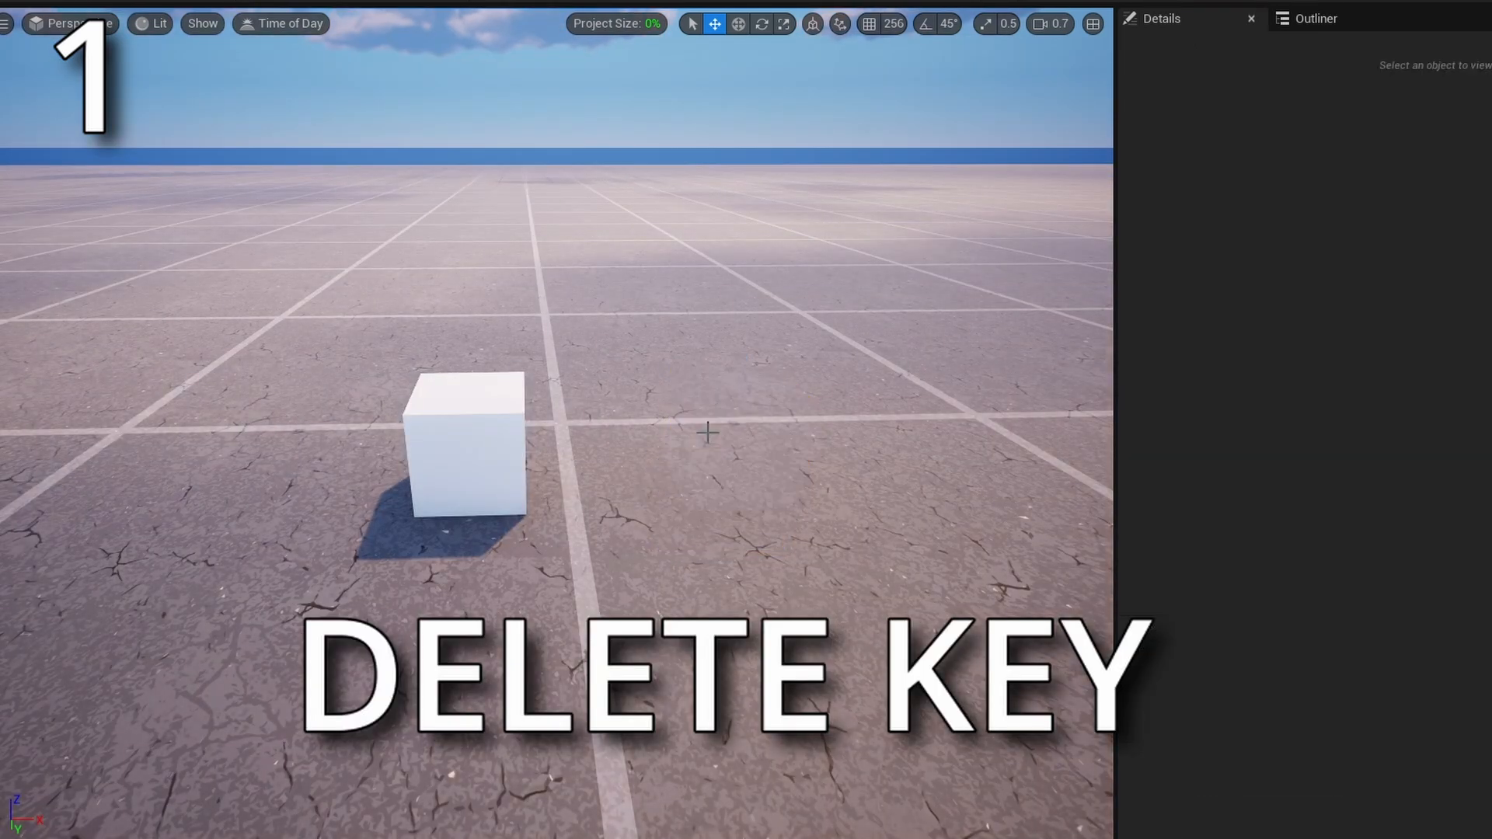
{"action": "left_click", "coordinate": [684, 435]}
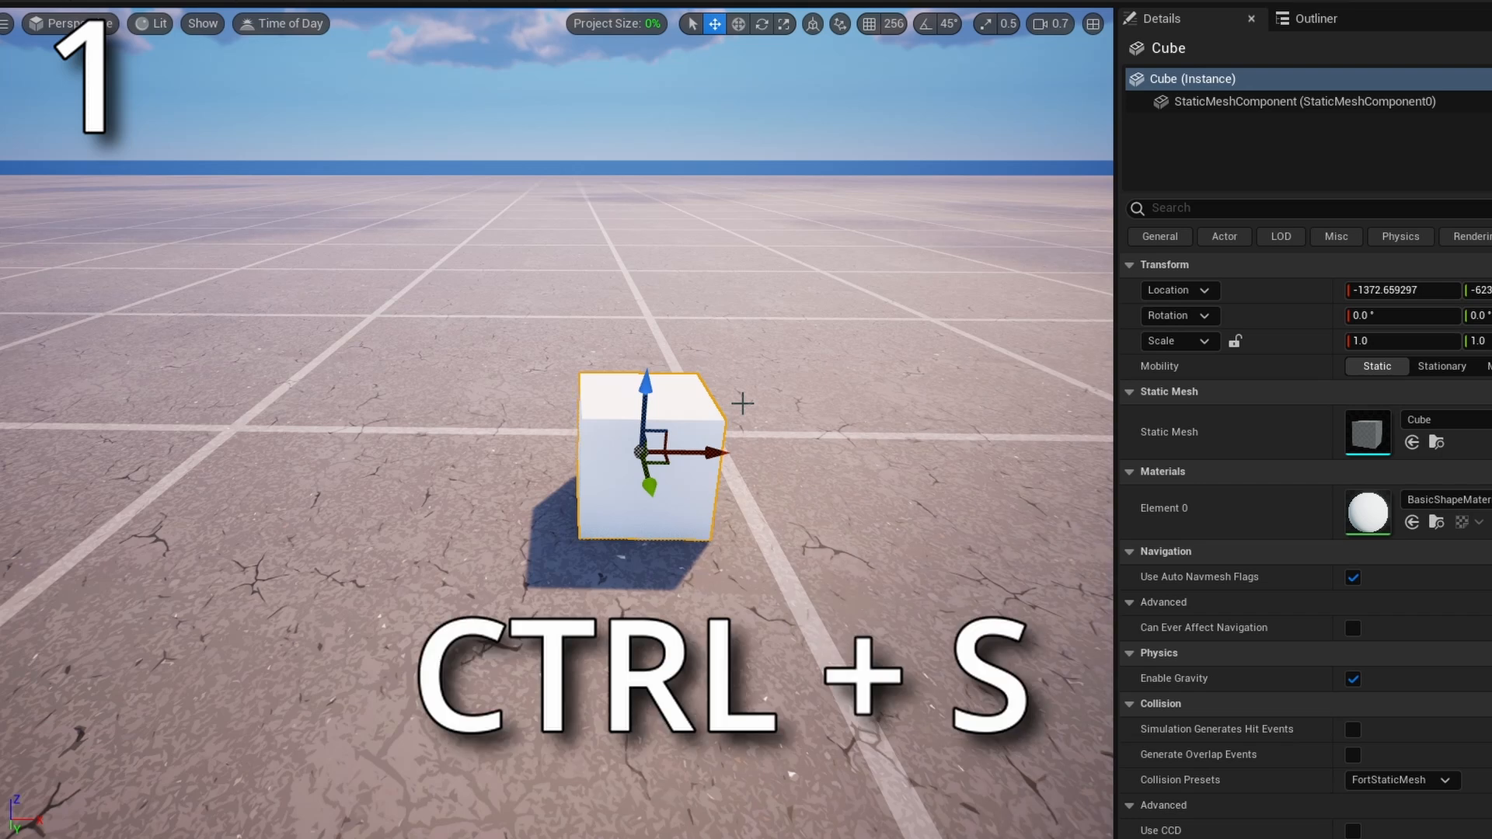
{"action": "key", "text": "ctrl+s"}
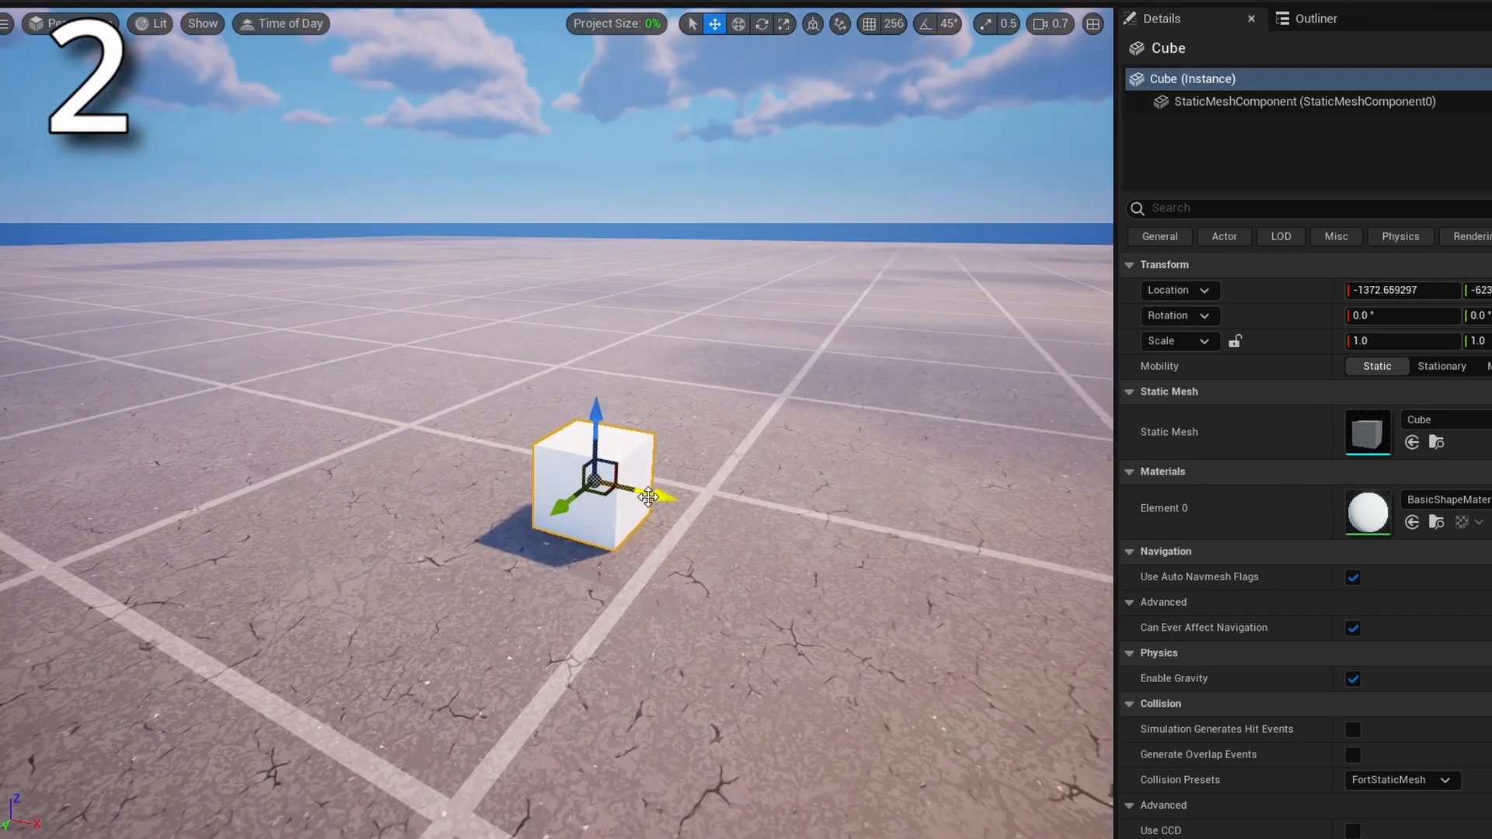
Step: Duplicate the cube along X to about -1122, and lower the copy into the ground
{"action": "left_click_drag", "start_coordinate": [649, 498], "coordinate": [943, 551]}
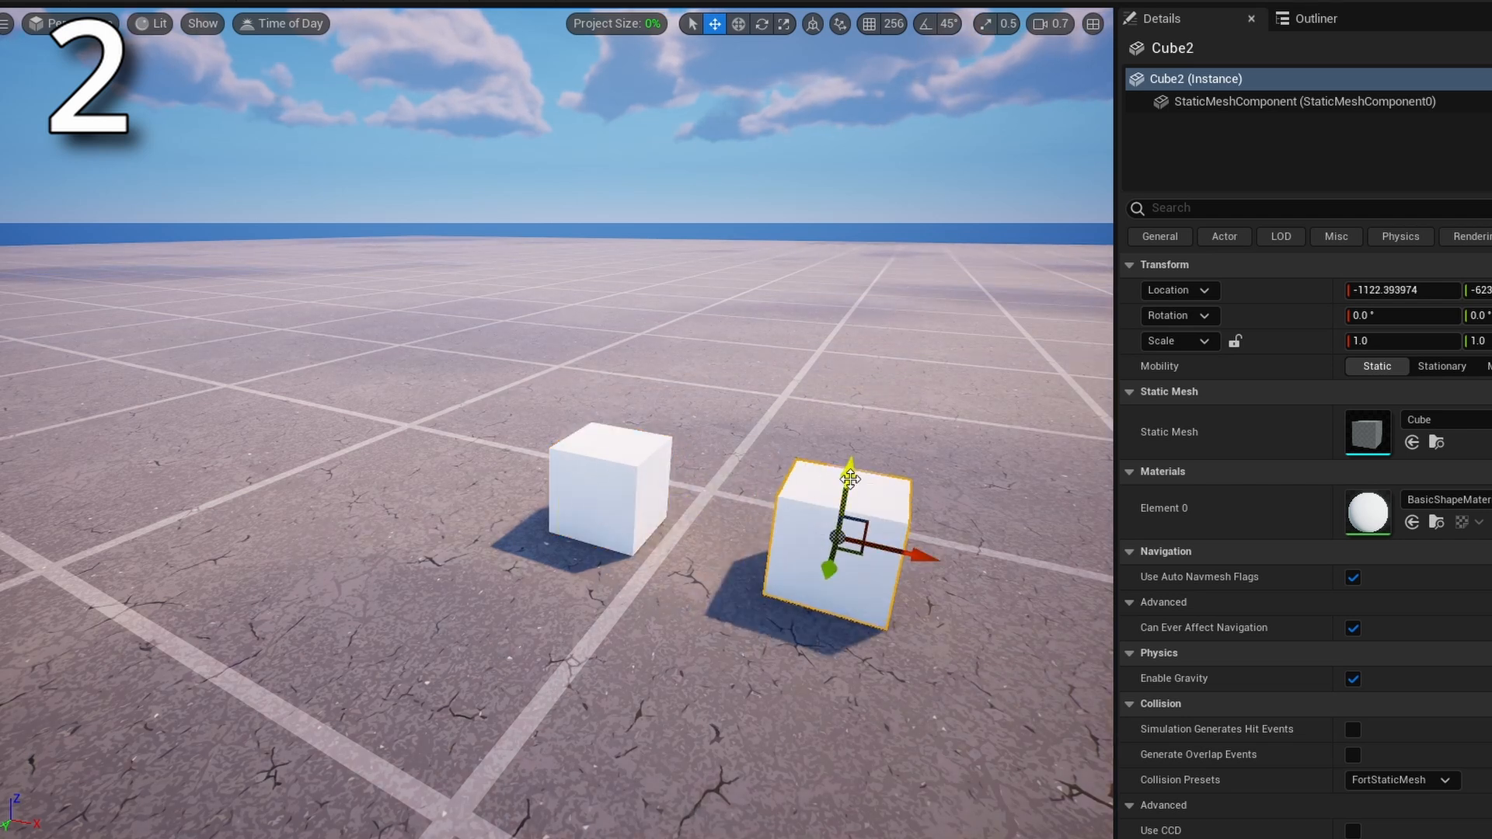
{"action": "left_click_drag", "start_coordinate": [851, 478], "coordinate": [836, 566]}
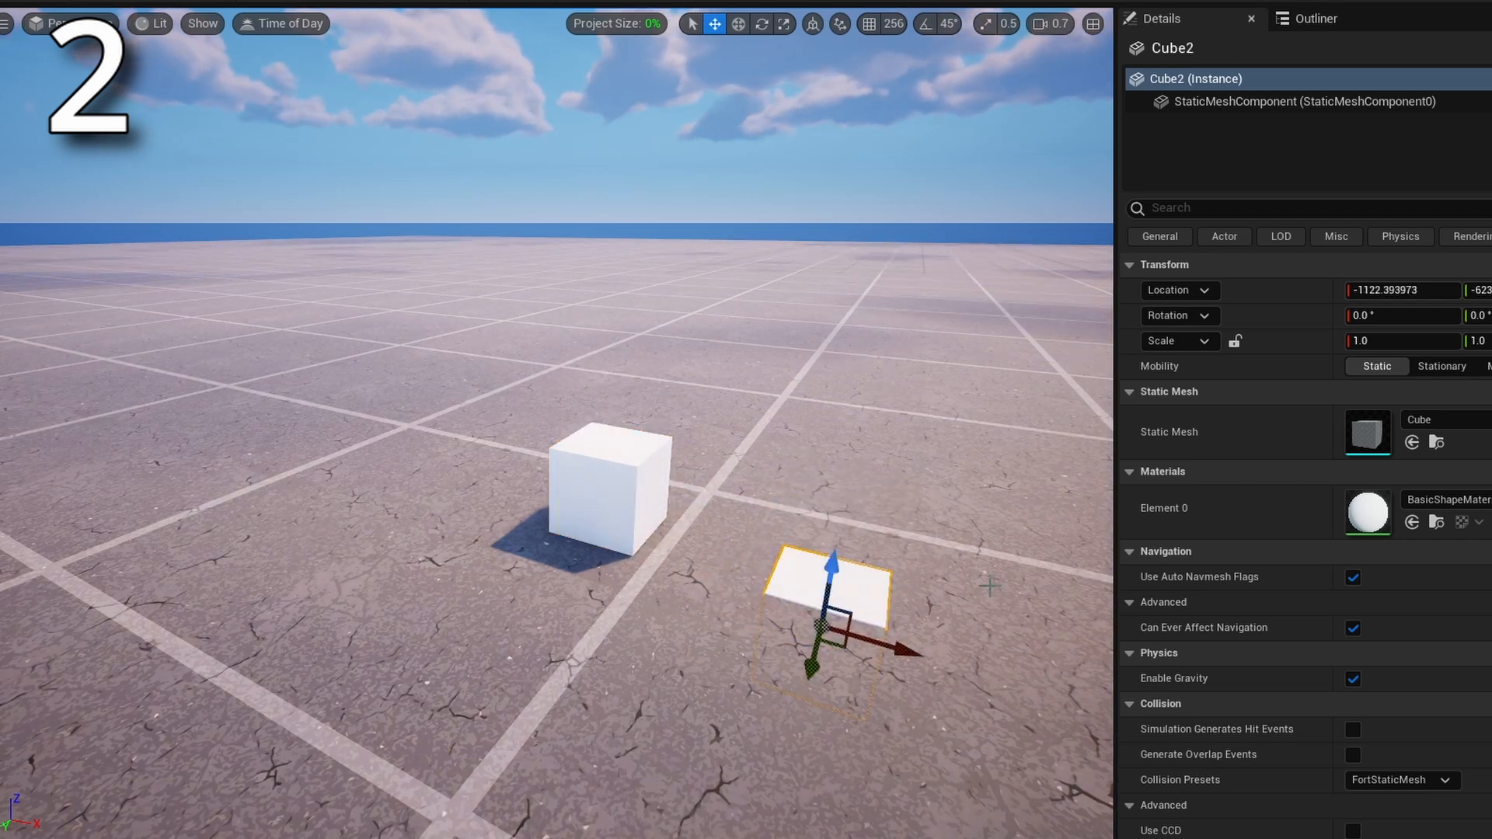
Step: Undo the lowering of the copied cube, and cut the copy from the level
{"action": "key", "text": "ctrl+z"}
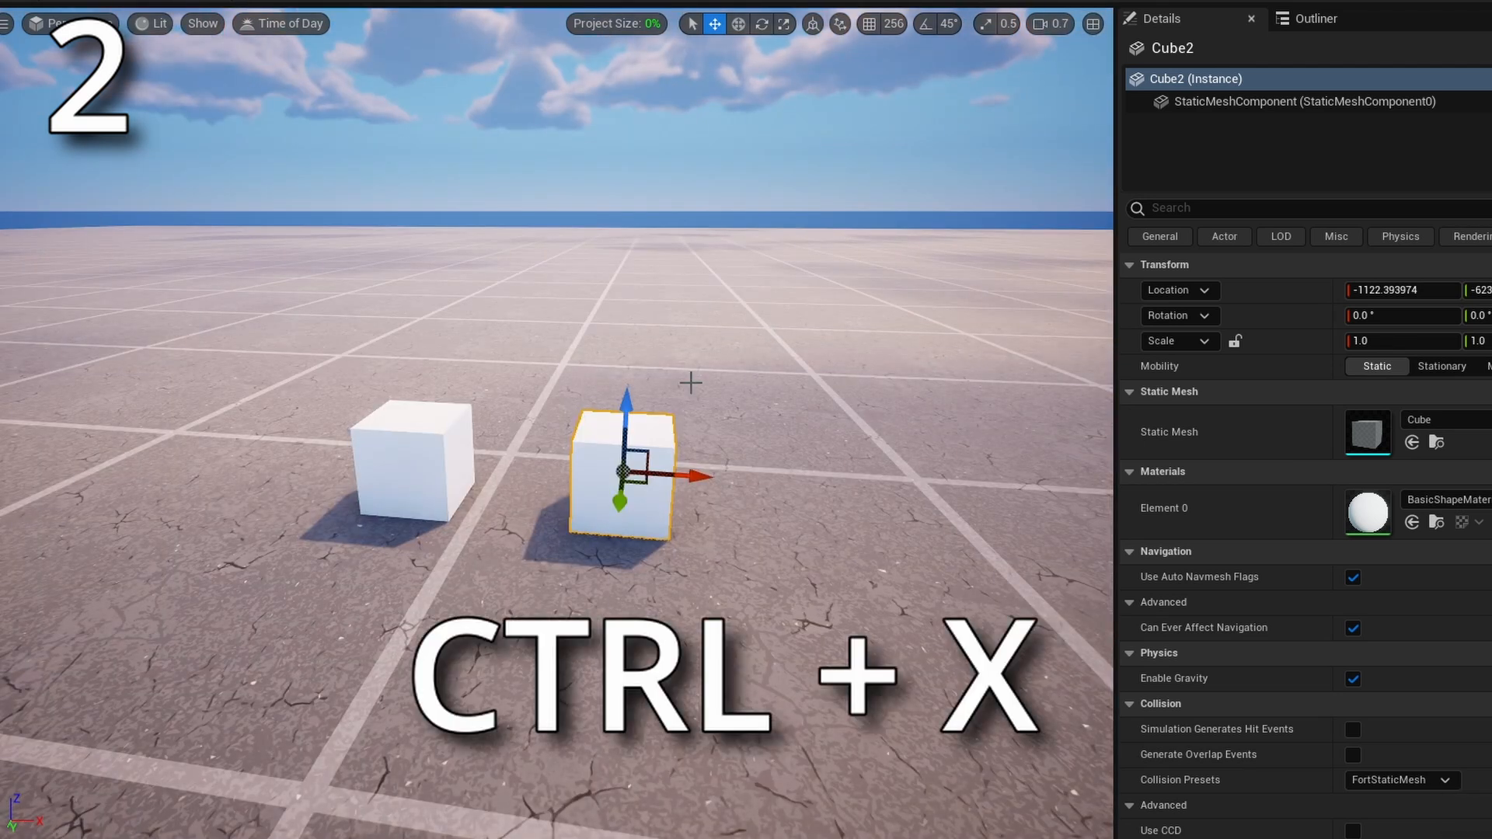
{"action": "key", "text": "ctrl+x"}
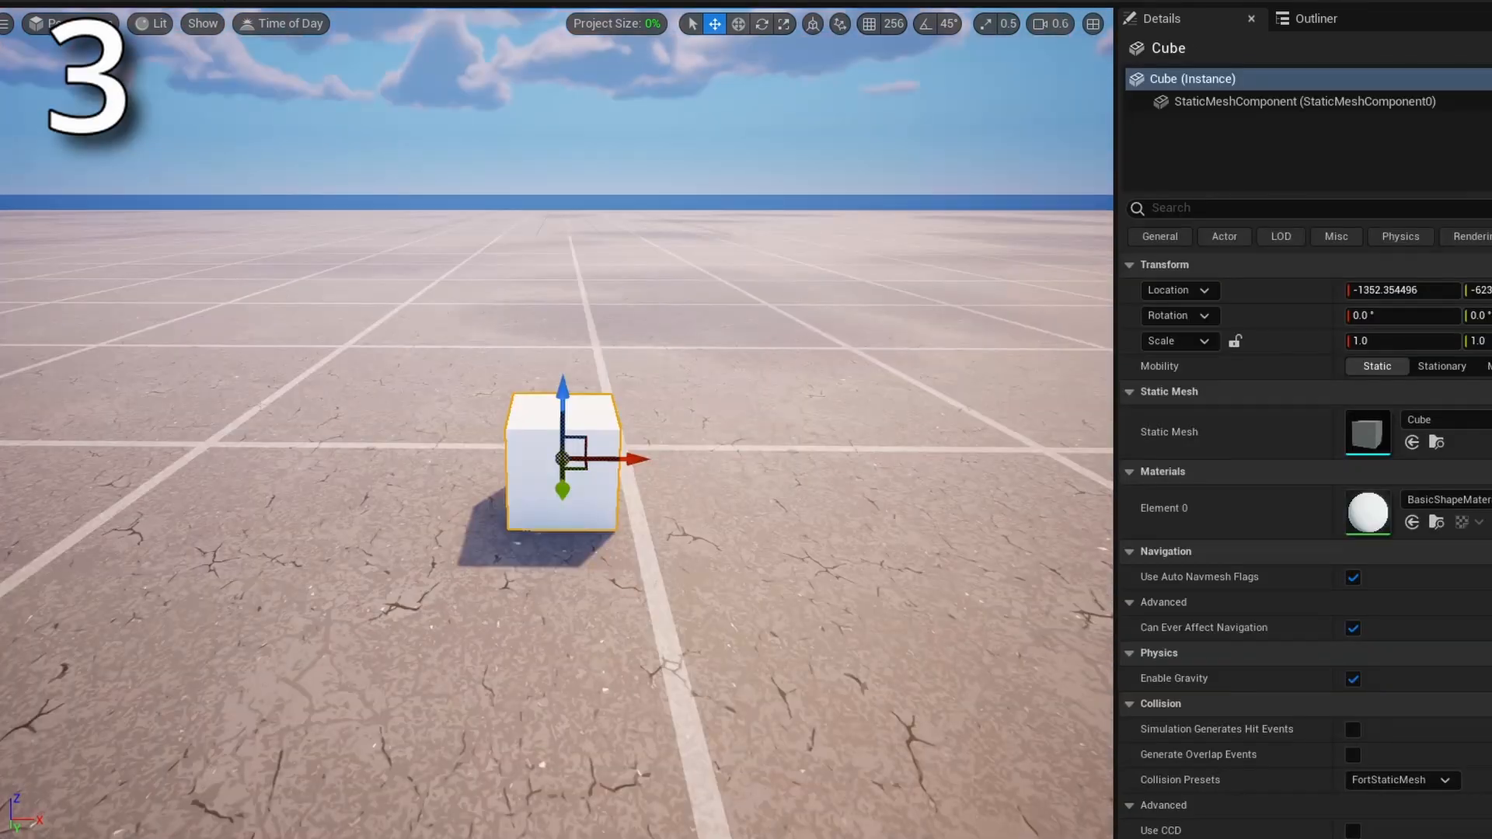
Step: Duplicate the cube along X to about -1148, and duplicate that copy once more further along the same axis
{"action": "scroll", "coordinate": [578, 544], "scroll_direction": "up", "scroll_amount": 5}
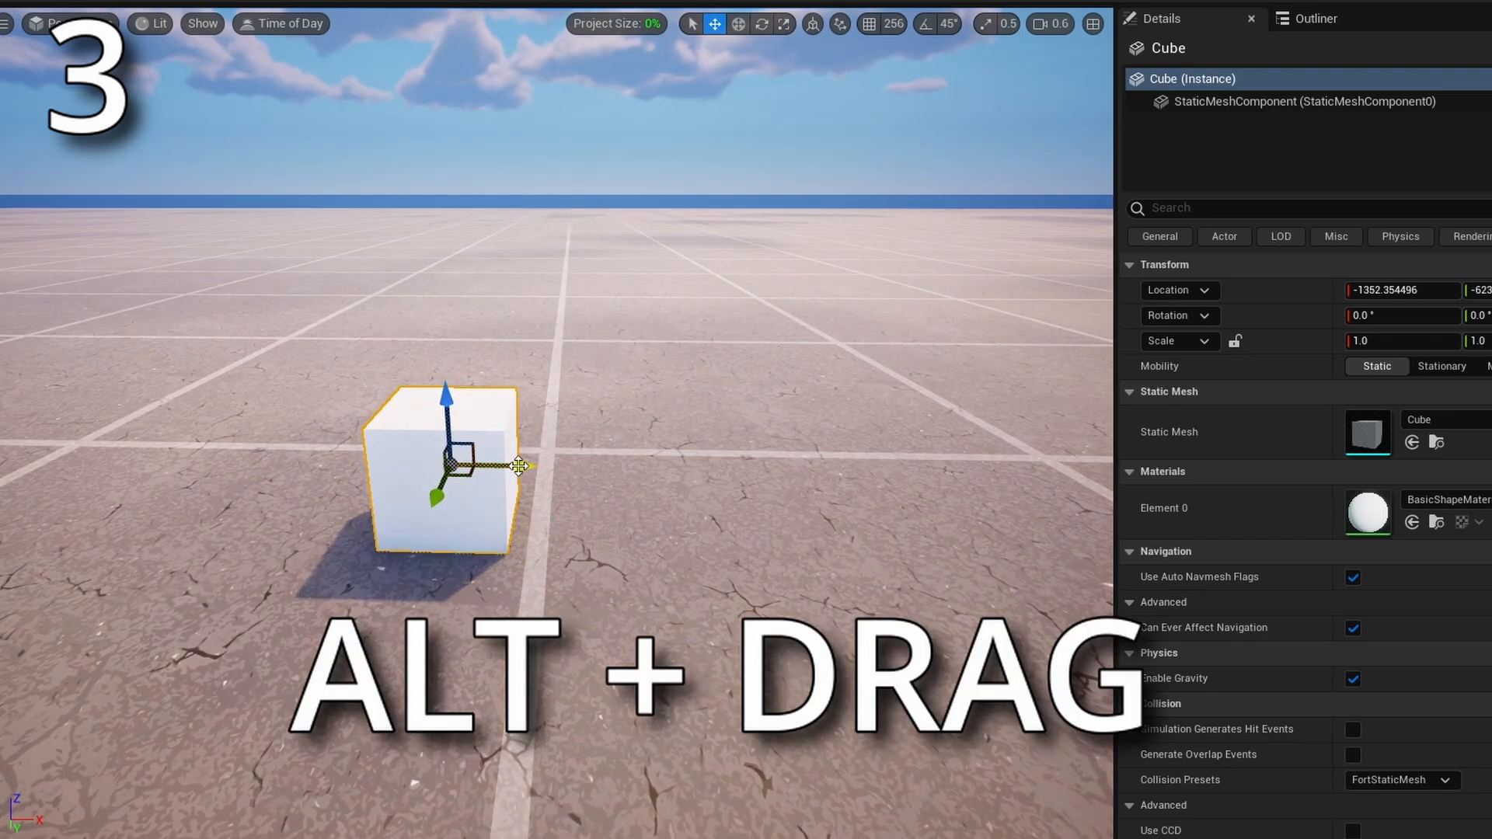
{"action": "left_click_drag", "start_coordinate": [520, 467], "coordinate": [763, 515], "text": "alt"}
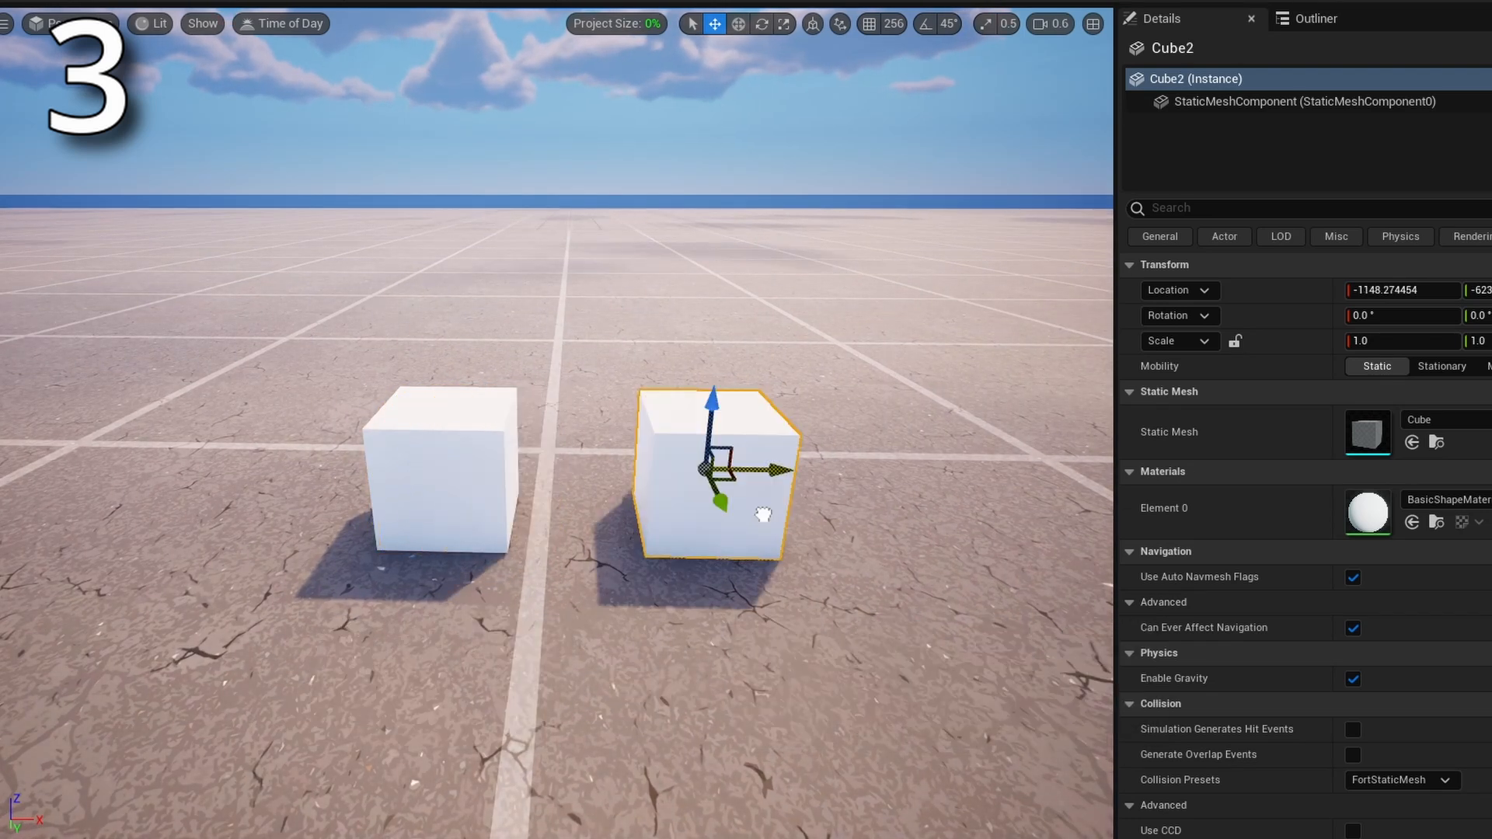
{"action": "right_click_drag", "start_coordinate": [592, 489], "coordinate": [615, 503]}
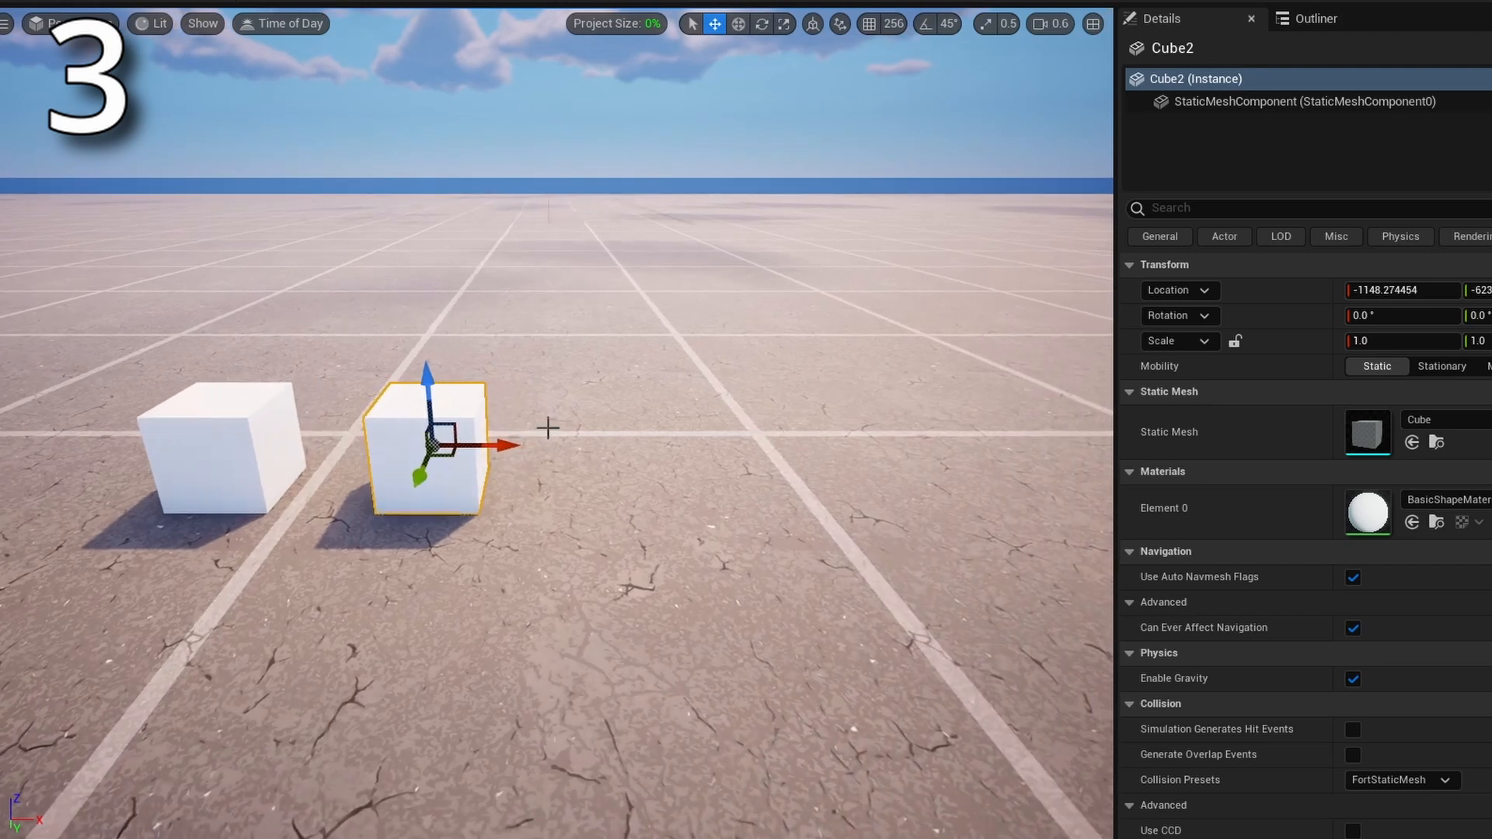
{"action": "left_click_drag", "start_coordinate": [498, 441], "coordinate": [656, 447], "text": "alt"}
Step: Duplicate the middle cube of the row and move the copy along Y in front of the row
{"action": "right_click_drag", "start_coordinate": [631, 369], "coordinate": [675, 444]}
{"action": "left_click", "coordinate": [631, 369]}
{"action": "key", "text": "ctrl+d"}
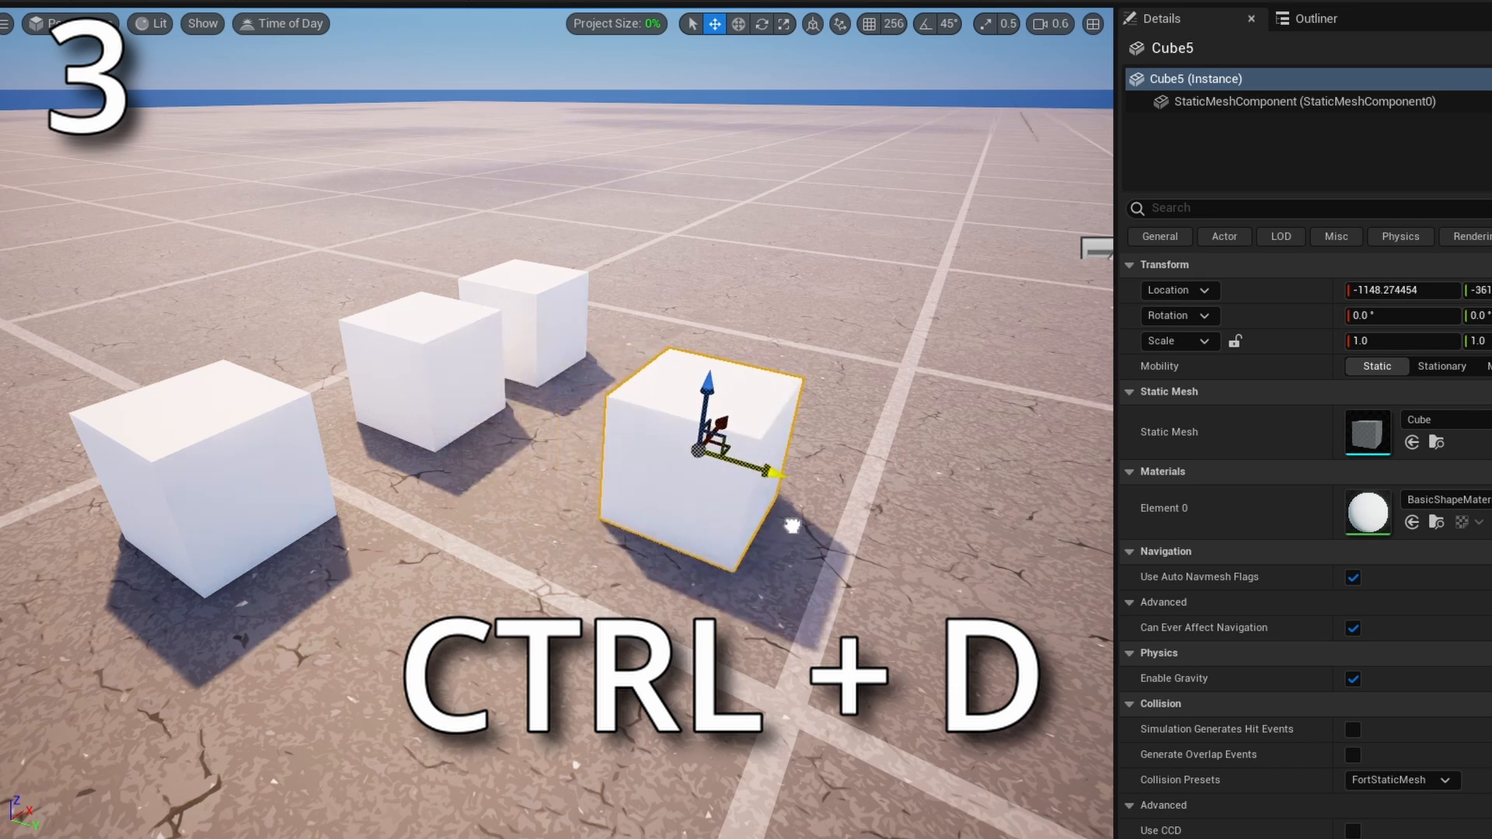
Step: Select all four cubes together and duplicate the group along the X axis beside the originals
{"action": "right_click_drag", "start_coordinate": [792, 526], "coordinate": [554, 395]}
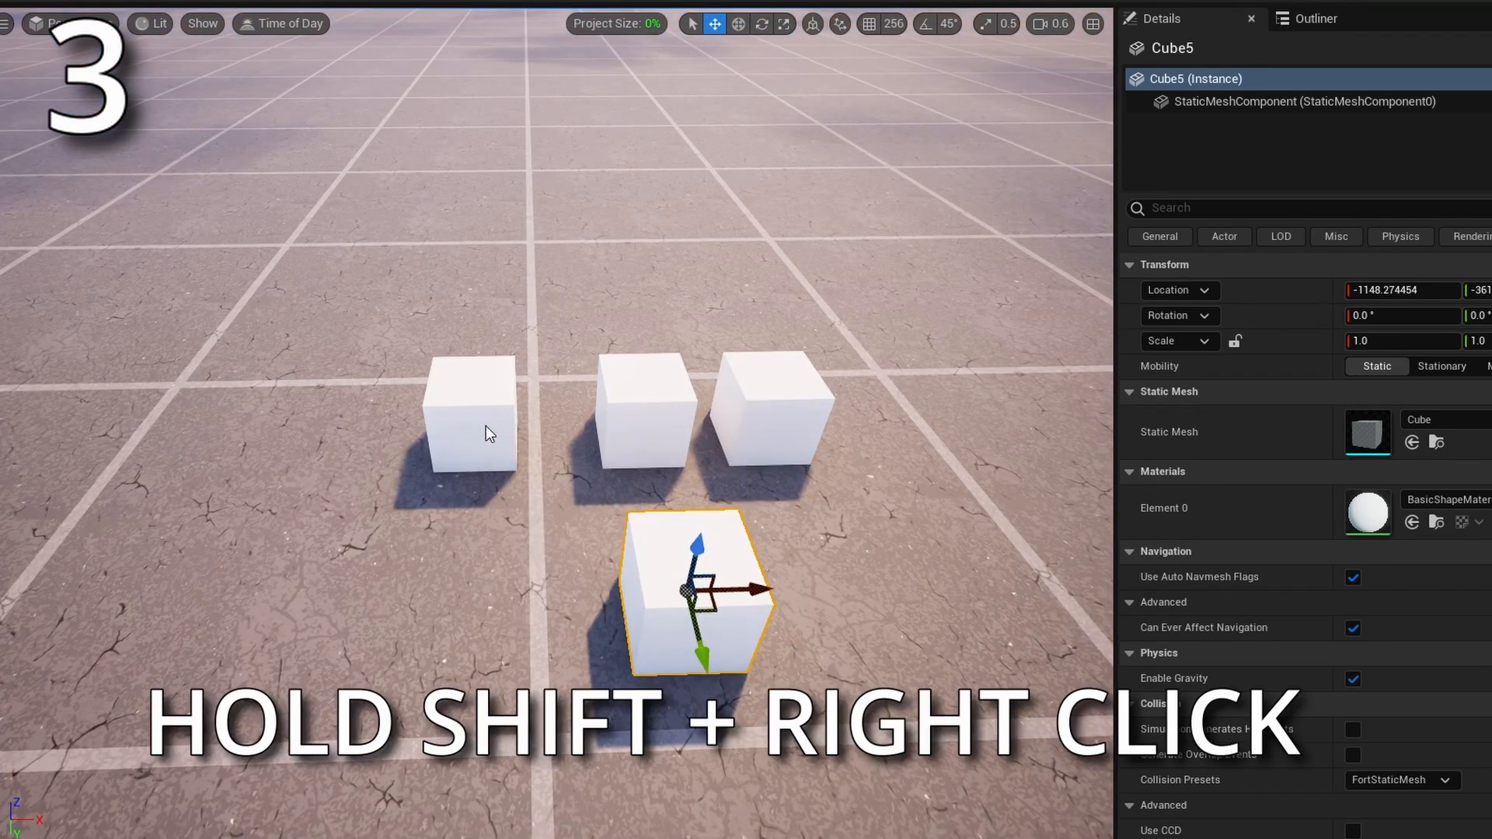
{"action": "left_click", "coordinate": [489, 434], "text": "shift"}
{"action": "left_click", "coordinate": [769, 412], "text": "shift"}
{"action": "right_click_drag", "start_coordinate": [769, 412], "coordinate": [718, 523]}
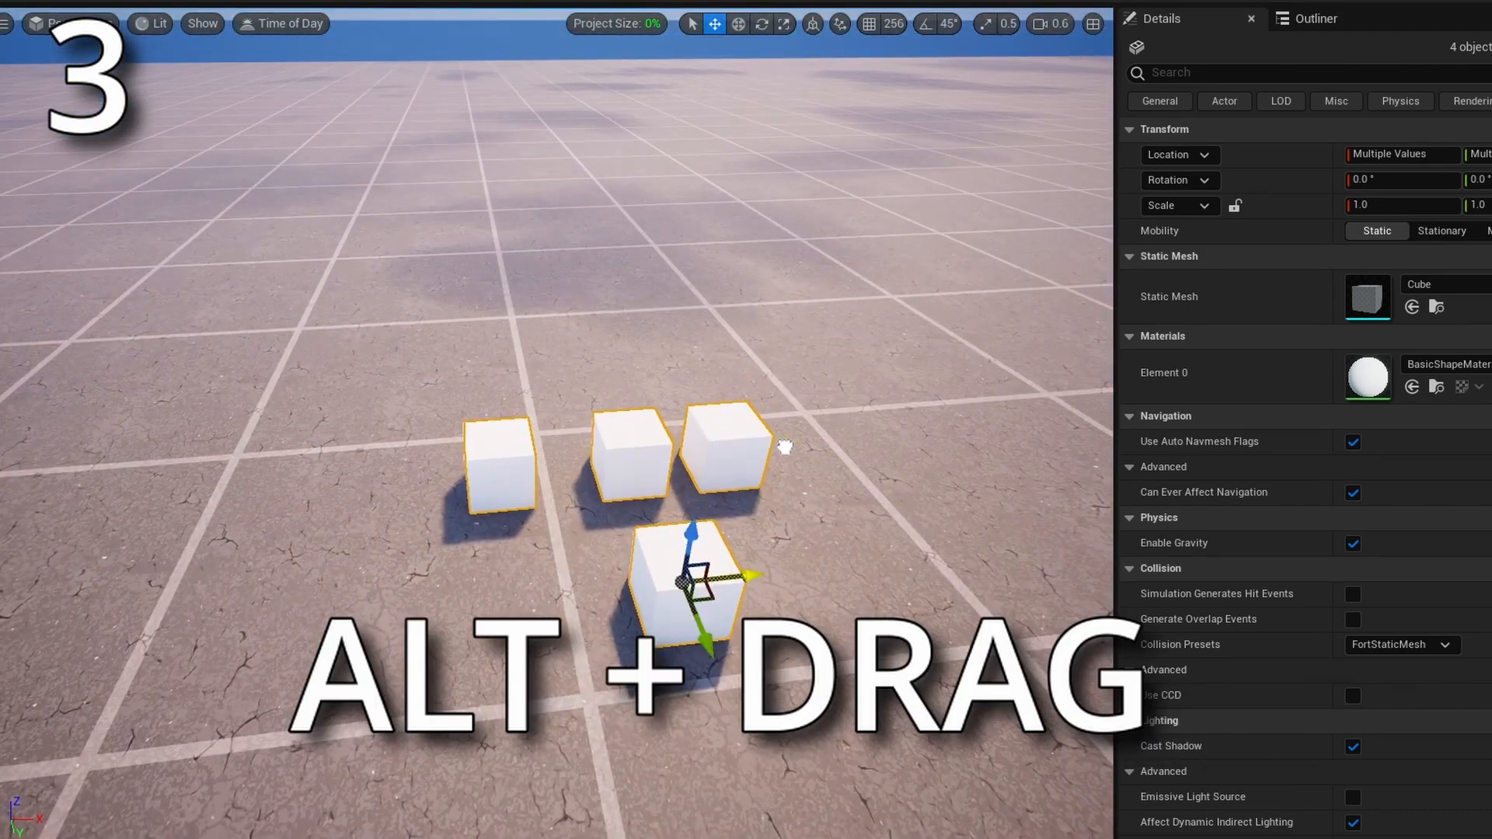
{"action": "left_click_drag", "start_coordinate": [785, 447], "coordinate": [1096, 441], "text": "alt"}
{"action": "right_click_drag", "start_coordinate": [716, 426], "coordinate": [785, 443]}
{"action": "left_click_drag", "start_coordinate": [756, 420], "coordinate": [883, 378]}
{"action": "right_click_drag", "start_coordinate": [883, 378], "coordinate": [736, 359]}
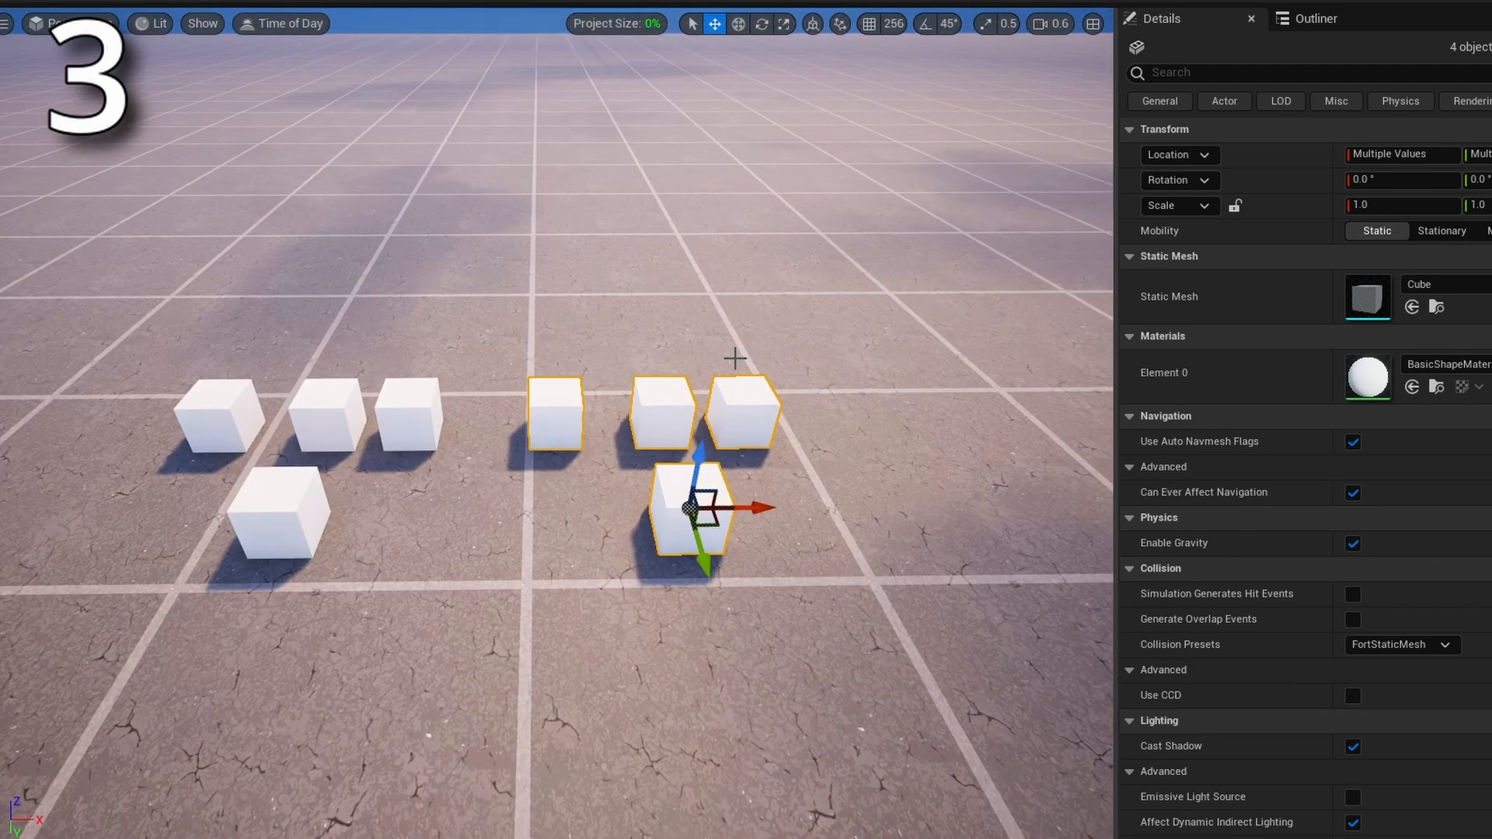
Step: Try deleting the four selected cubes and duplicating them again along X, undoing each change
{"action": "key", "text": "Delete"}
{"action": "key", "text": "ctrl+z"}
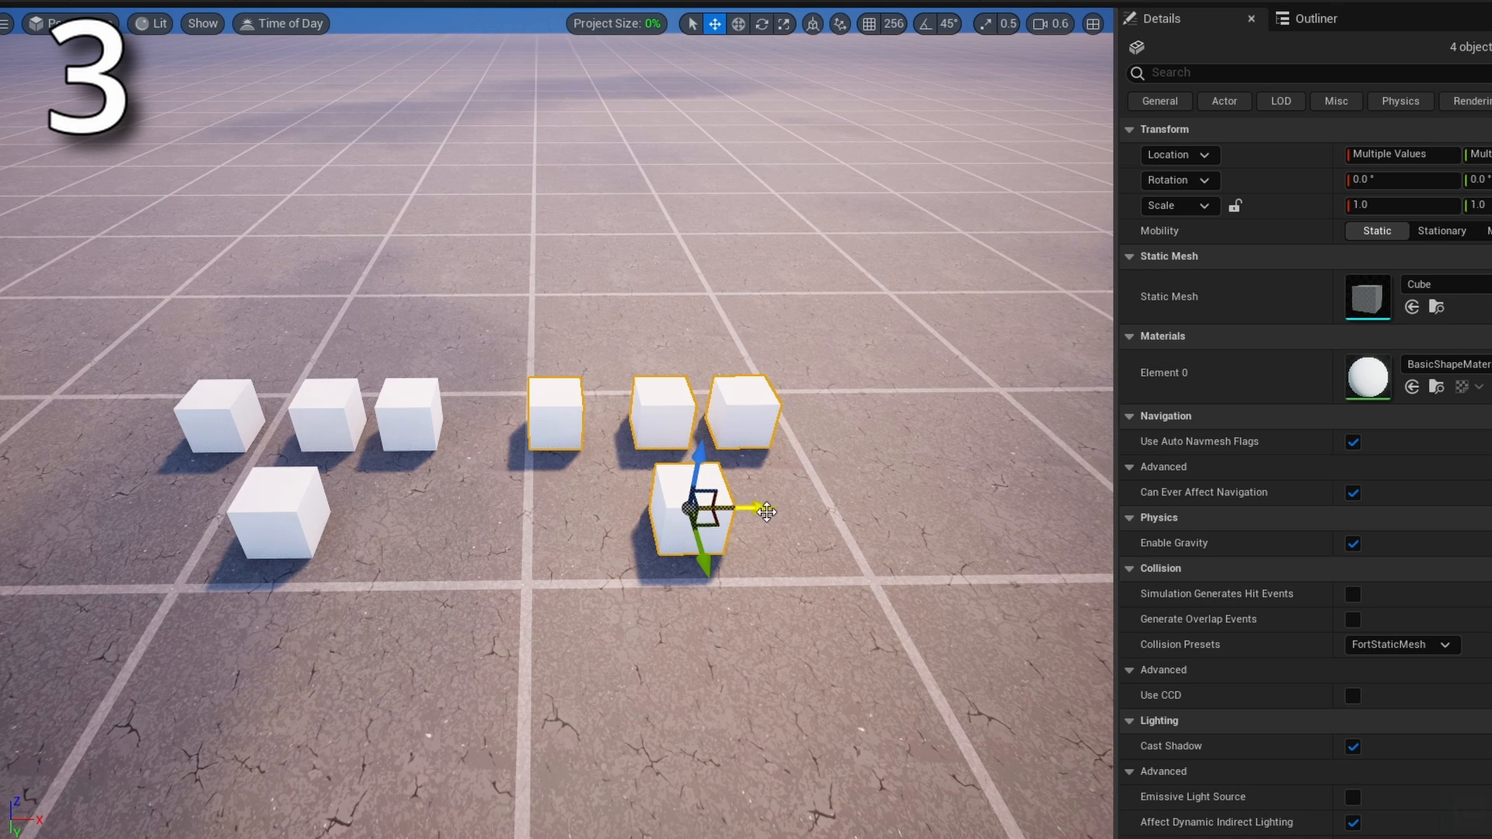
{"action": "left_click_drag", "start_coordinate": [767, 511], "coordinate": [1110, 507], "text": "alt"}
{"action": "key", "text": "ctrl+z"}
Step: Box-select all eight cubes in the viewport with a selection rectangle around both groups
{"action": "right_click_drag", "start_coordinate": [1059, 505], "coordinate": [972, 497]}
{"action": "key", "text": "s"}
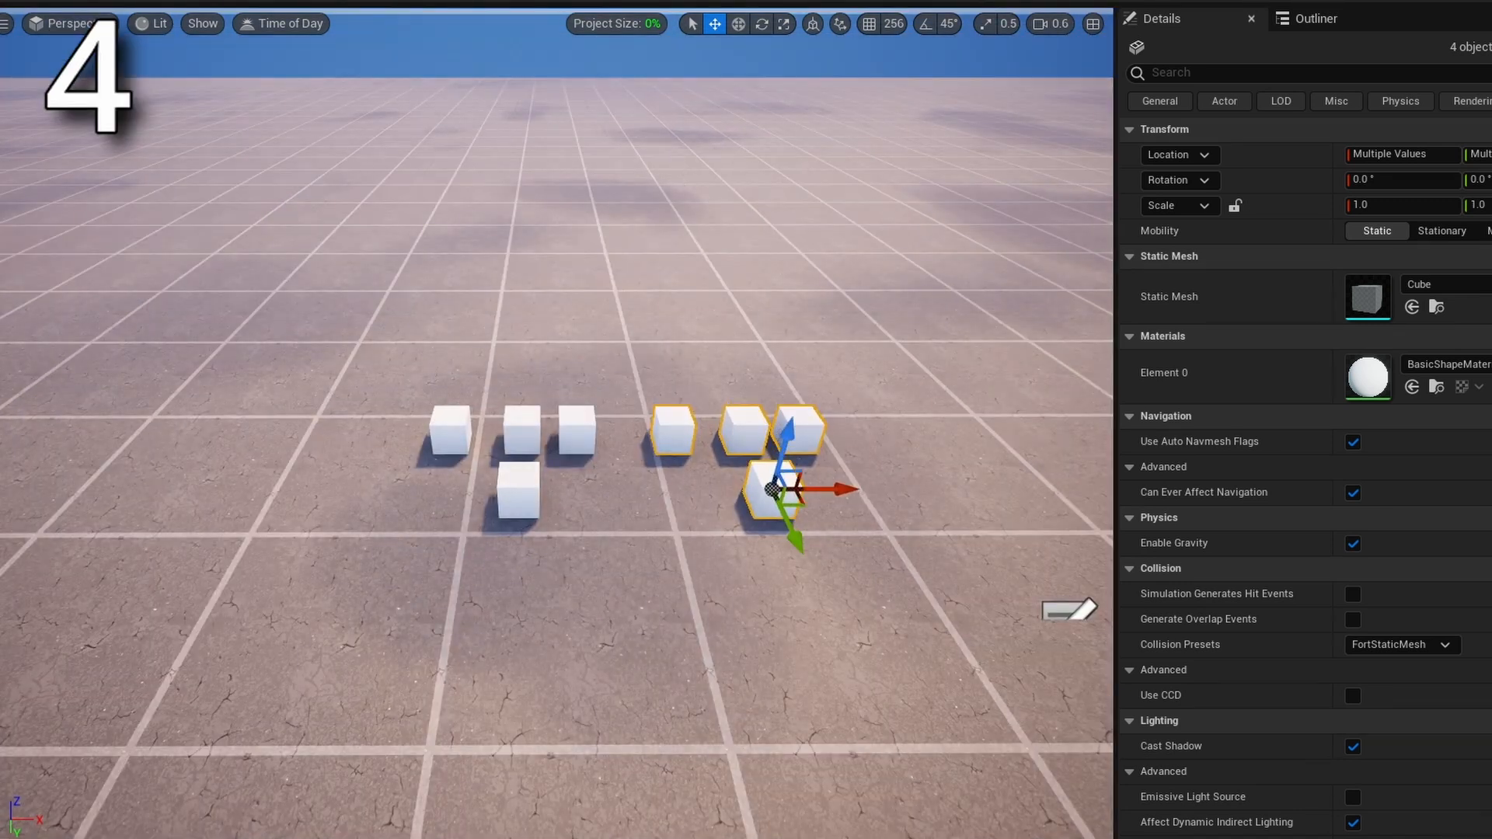
{"action": "right_click_drag", "start_coordinate": [585, 360], "coordinate": [585, 360]}
{"action": "key", "text": "w"}
{"action": "key", "text": "d"}
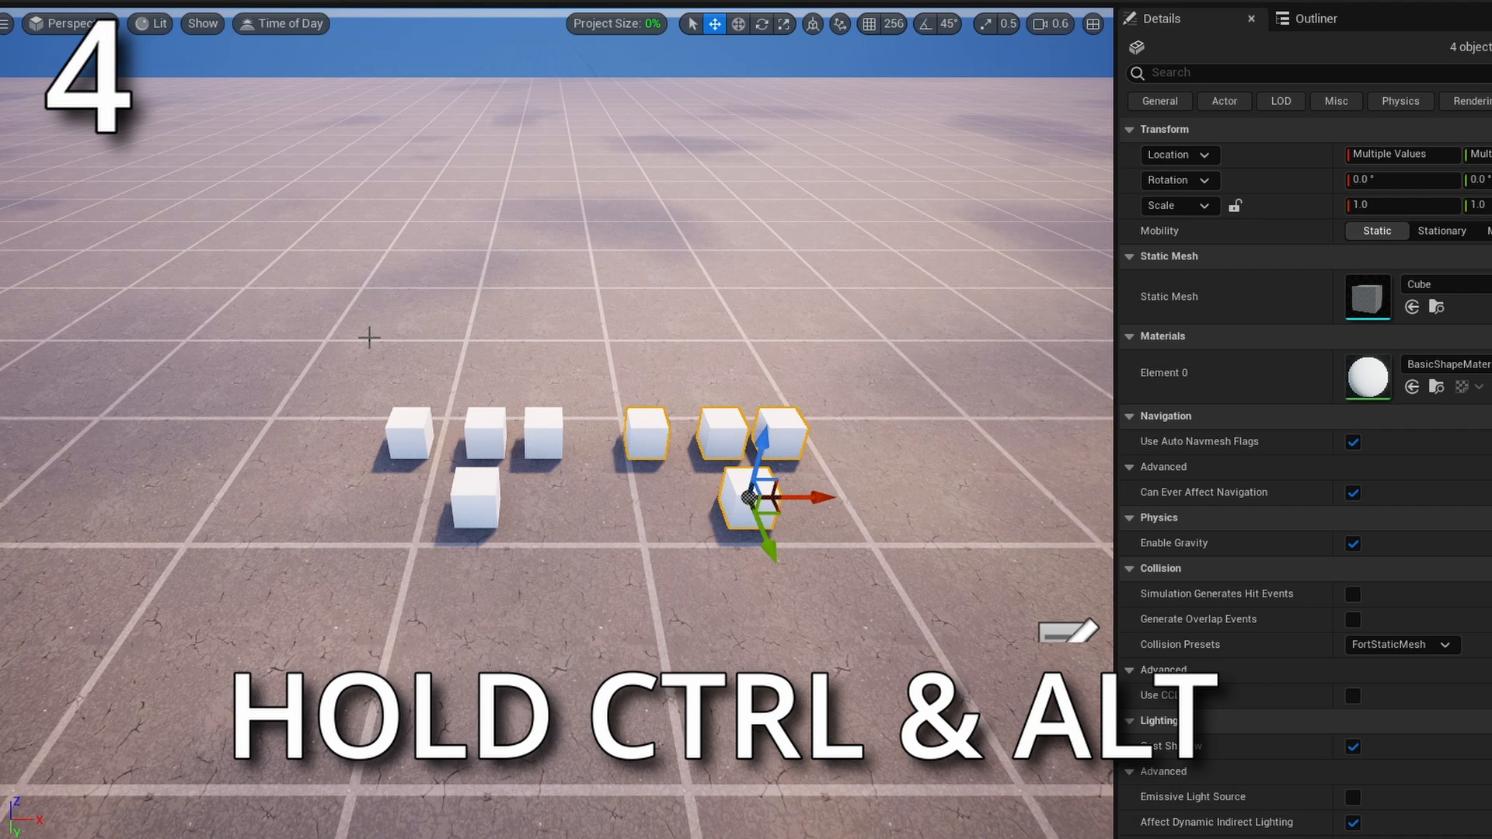
{"action": "left_click_drag", "start_coordinate": [412, 400], "coordinate": [780, 529], "text": "ctrl+alt"}
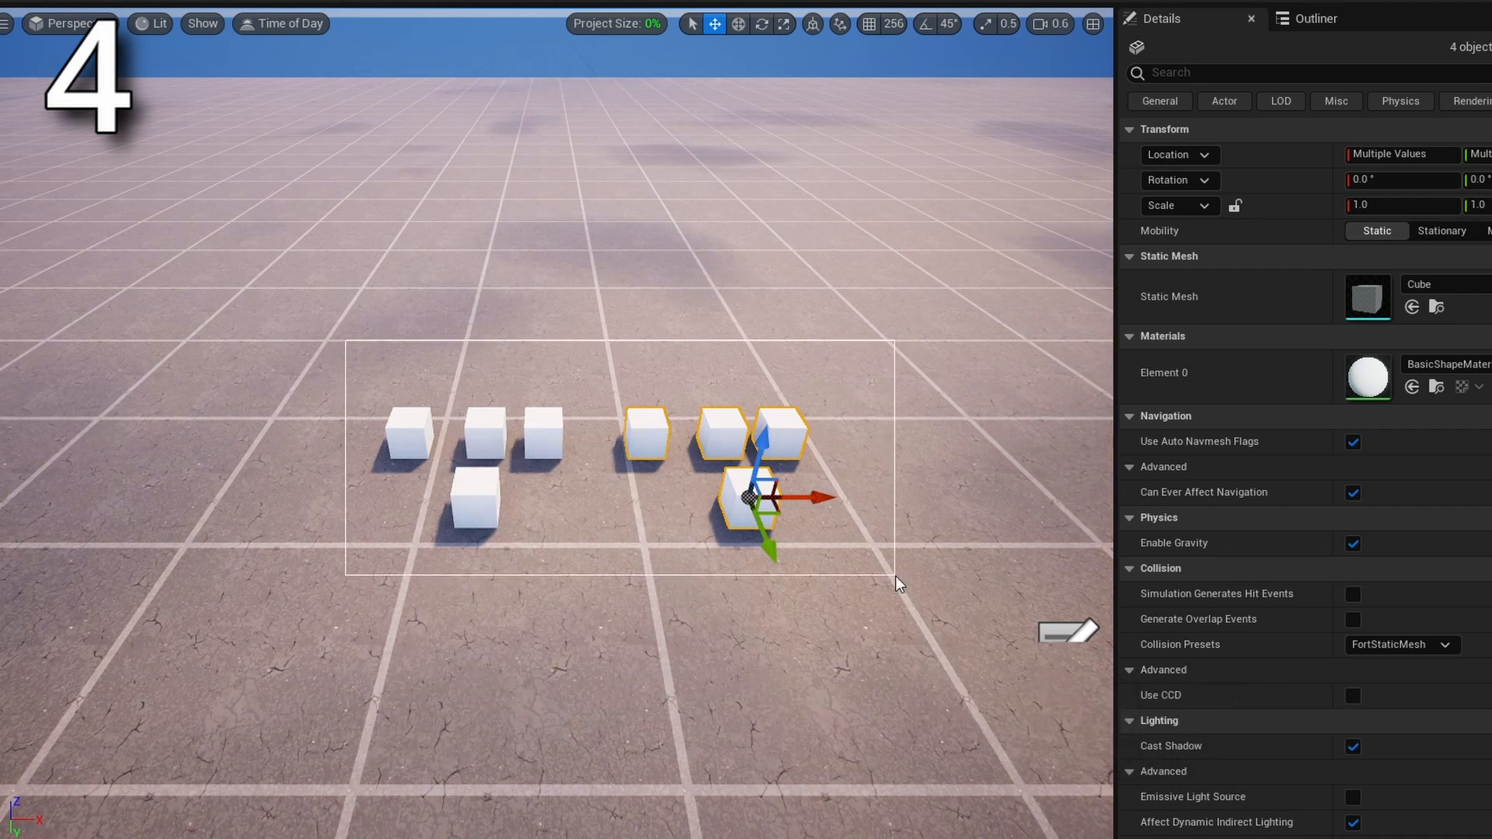
{"action": "left_click_drag", "start_coordinate": [895, 576], "coordinate": [898, 580], "text": "ctrl+alt"}
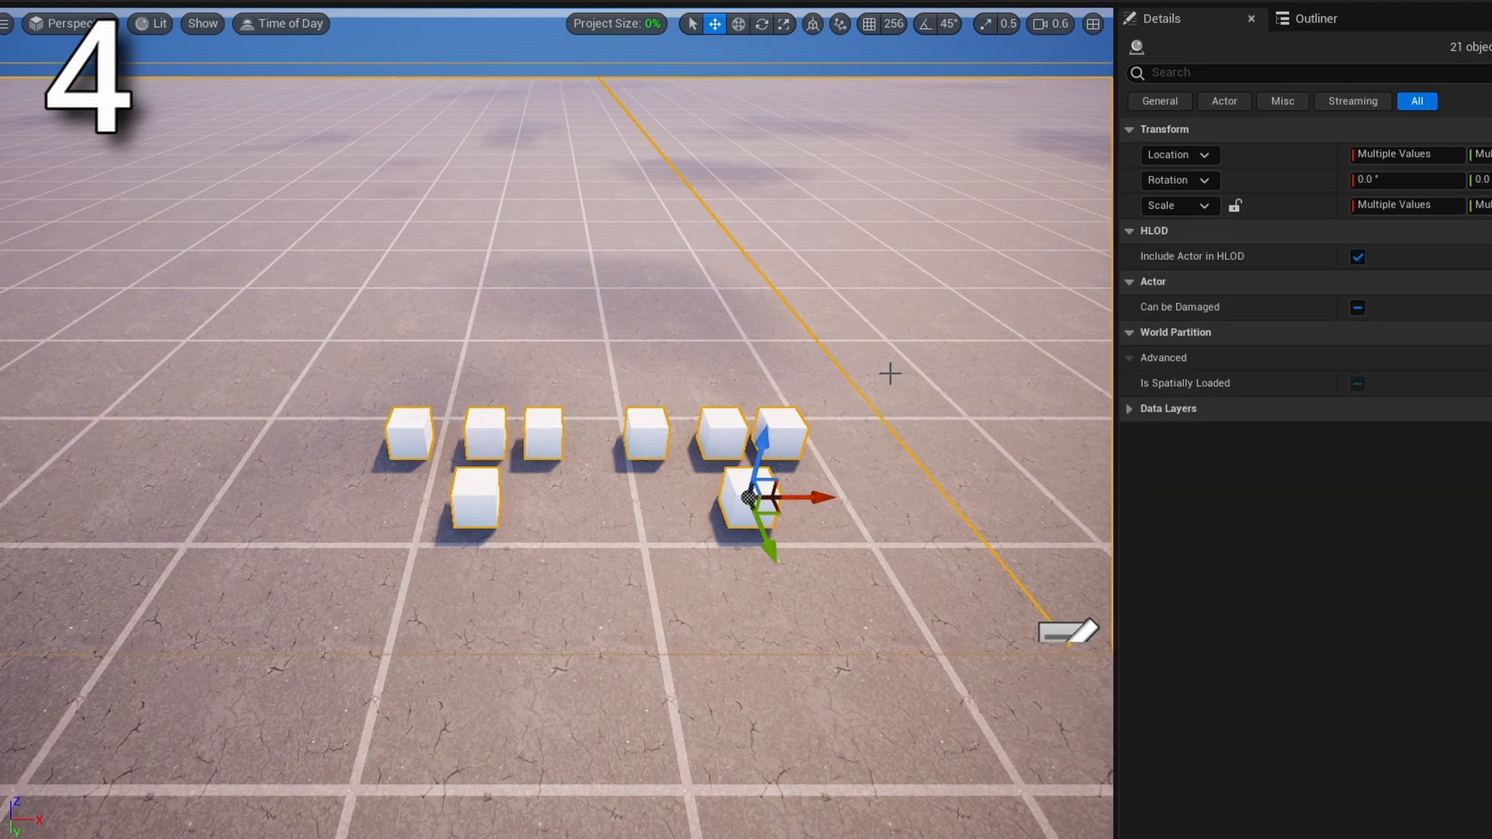
Step: Turn off Allow Translucent Selection and Box Select Occluded Objects in the editor's selection settings
{"action": "right_click_drag", "start_coordinate": [890, 373], "coordinate": [1042, 319]}
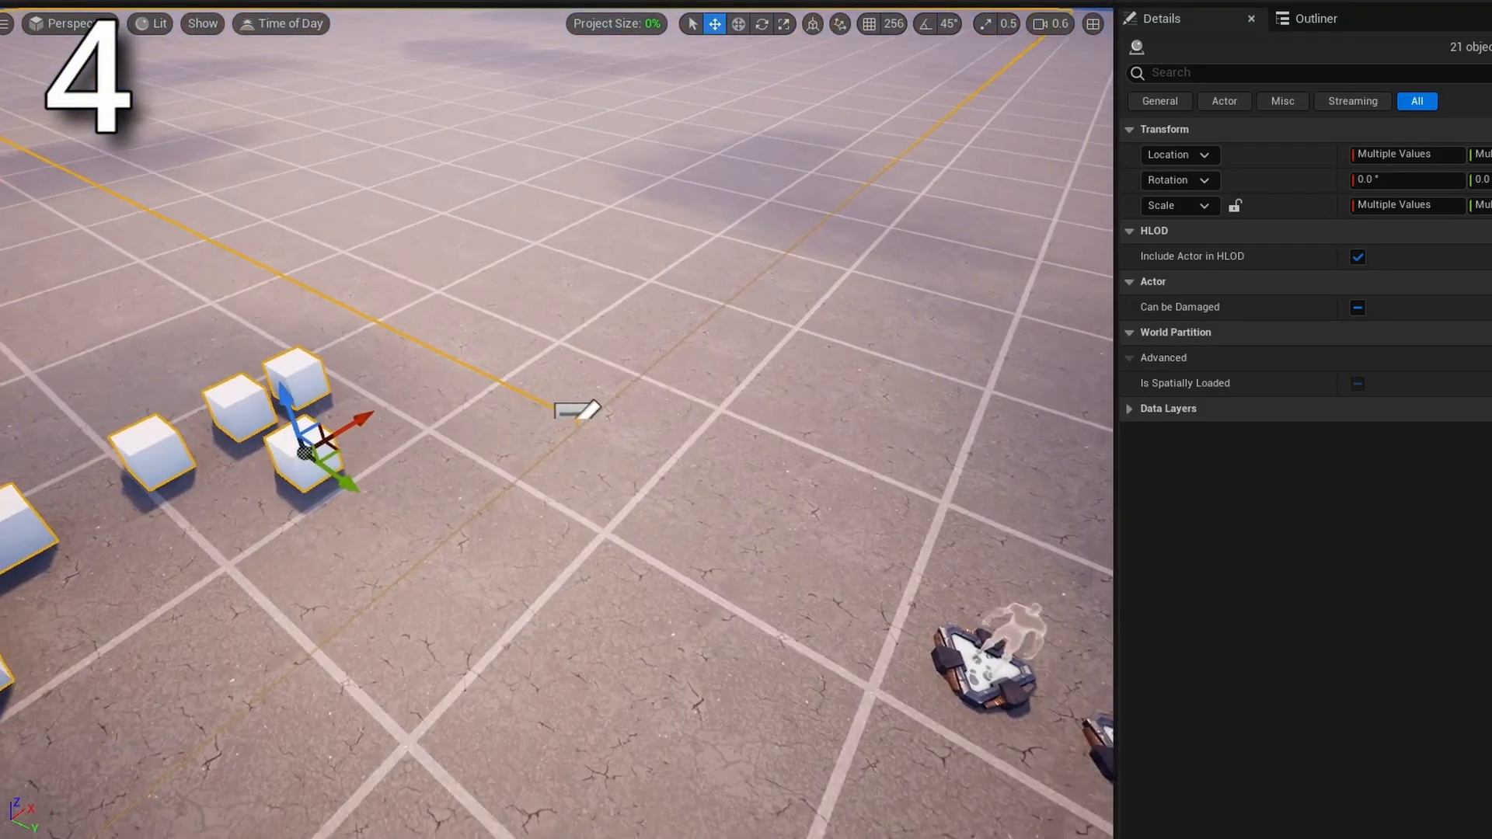
{"action": "right_click_drag", "start_coordinate": [580, 407], "coordinate": [684, 505]}
{"action": "scroll", "coordinate": [560, 482], "scroll_direction": "up", "scroll_amount": 4}
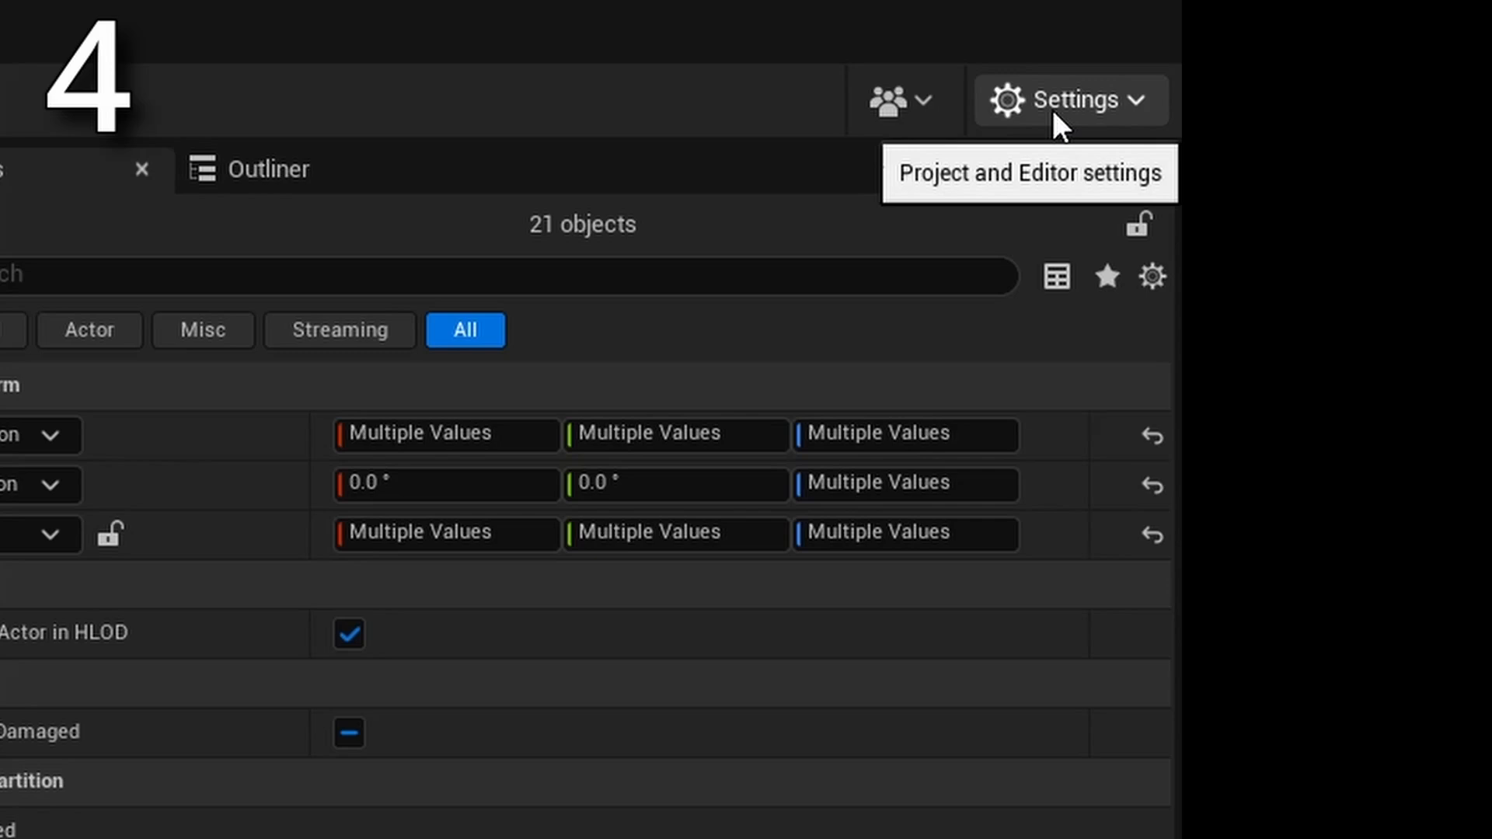
{"action": "left_click", "coordinate": [1400, 67]}
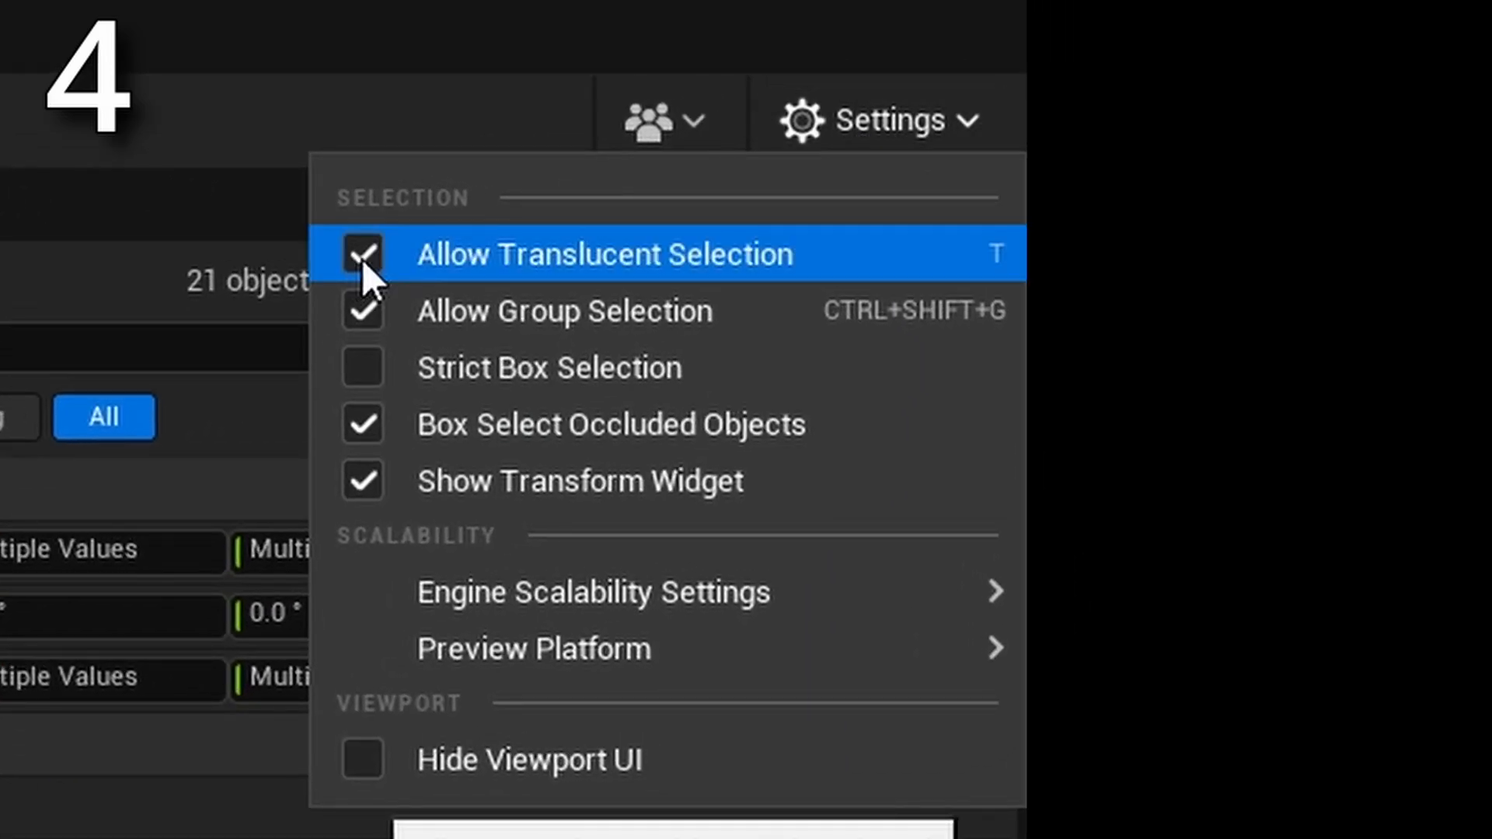
{"action": "left_click", "coordinate": [362, 256]}
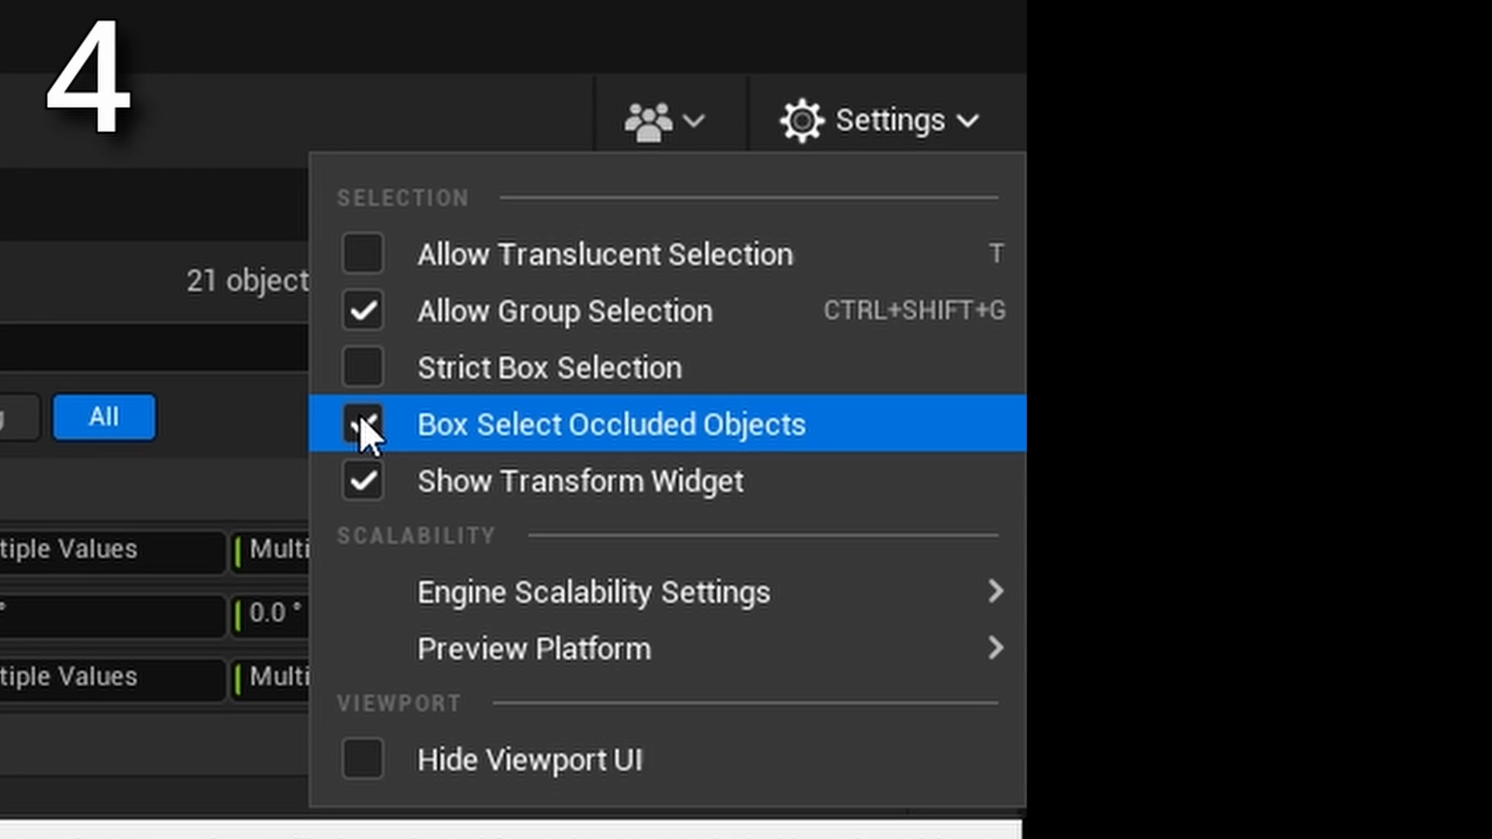
{"action": "left_click", "coordinate": [362, 423]}
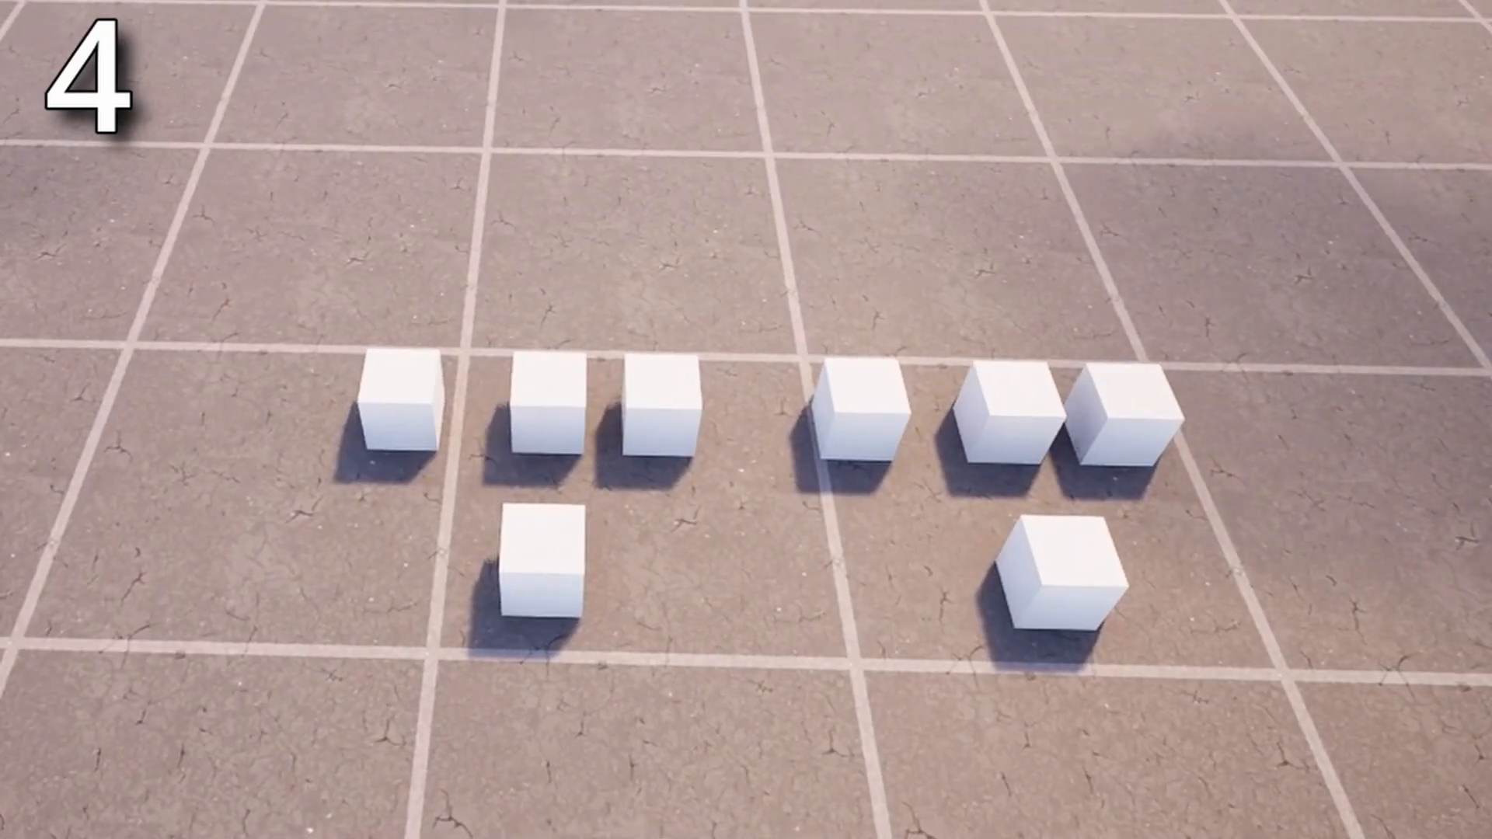
Step: Box-select the eight cubes again using the changed selection settings
{"action": "left_click_drag", "start_coordinate": [296, 269], "coordinate": [1046, 687], "text": "ctrl+alt"}
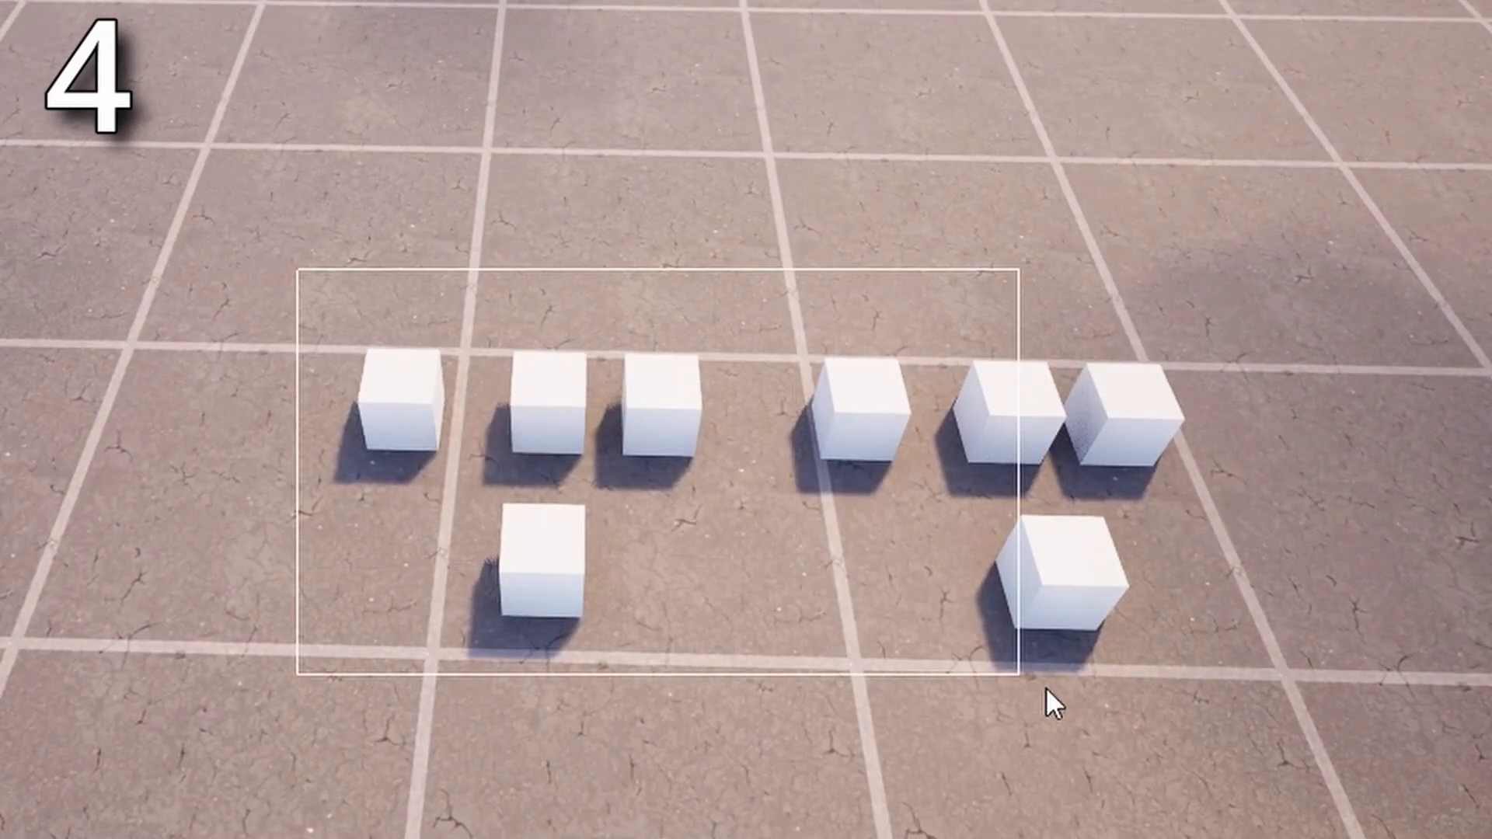
{"action": "left_click_drag", "start_coordinate": [1252, 731], "coordinate": [1252, 731], "text": "ctrl+alt"}
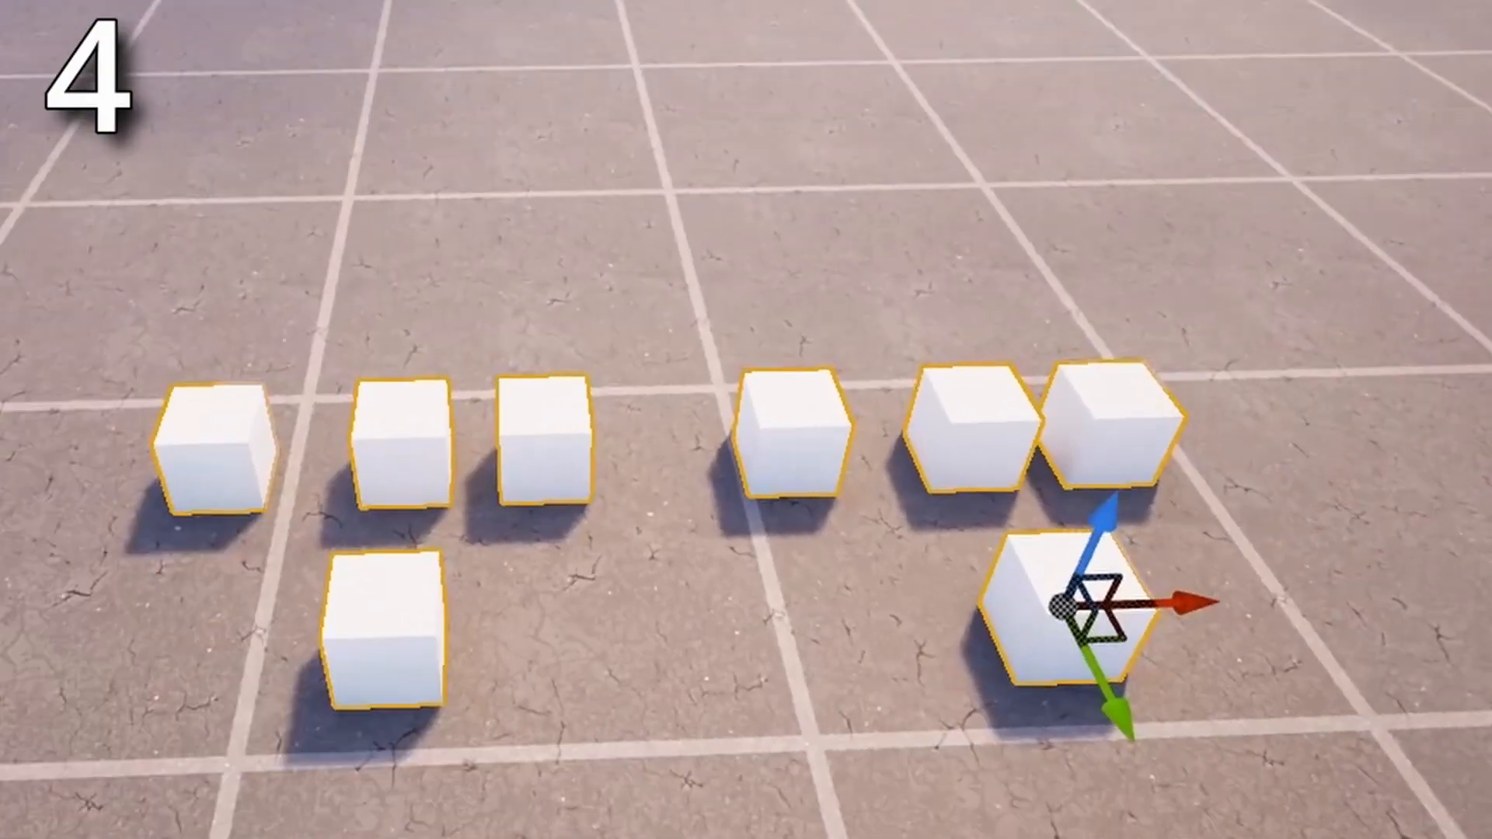
{"action": "mouse_move", "coordinate": [788, 320]}
{"action": "right_mouse_down"}
{"action": "mouse_move", "coordinate": [719, 331]}
{"action": "mouse_move", "coordinate": [1030, 331]}
{"action": "mouse_move", "coordinate": [789, 320]}
{"action": "right_mouse_up"}
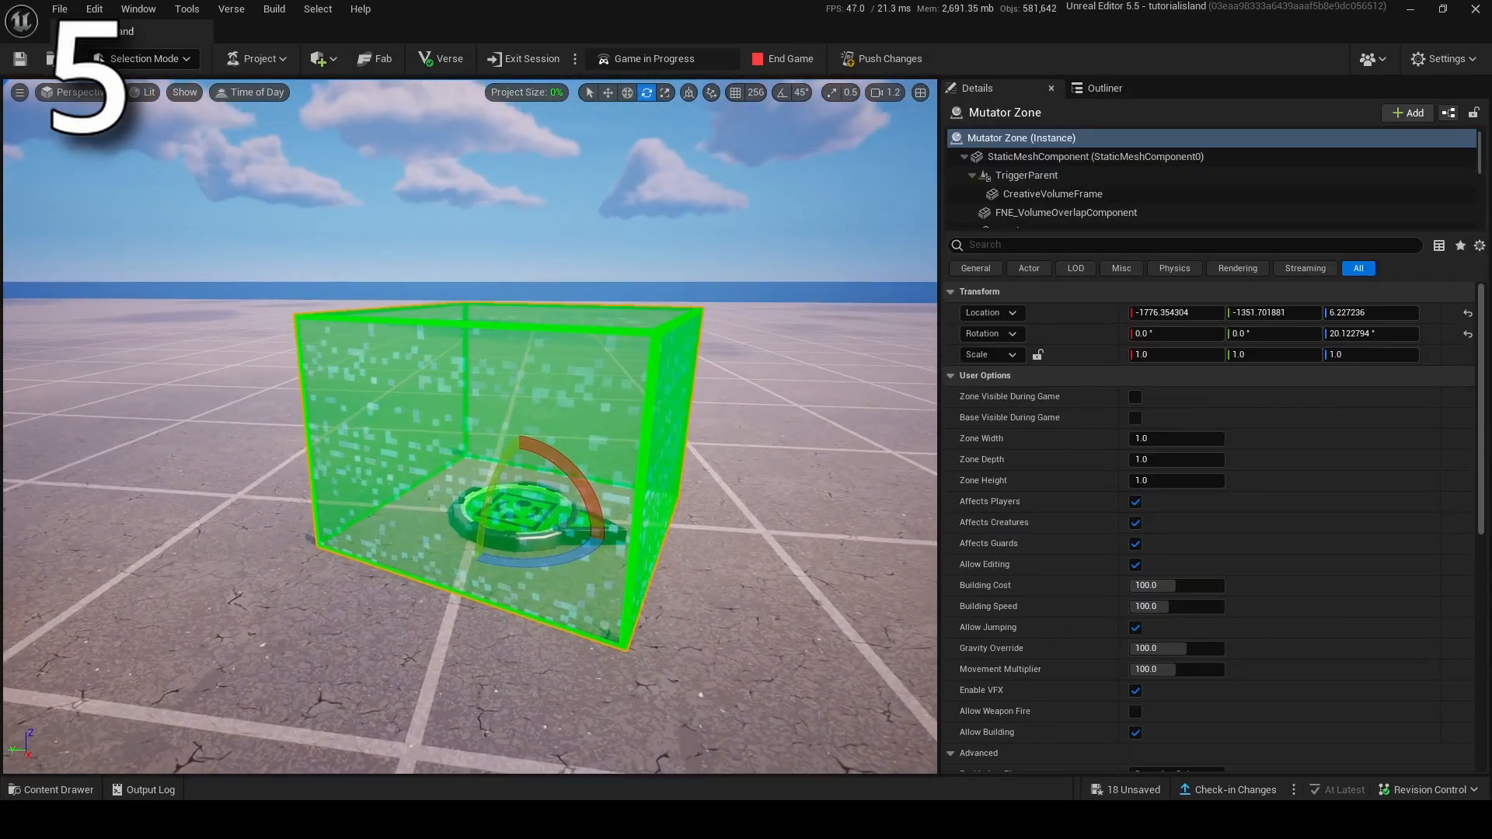
{"action": "right_click_drag", "start_coordinate": [187, 444], "coordinate": [191, 441]}
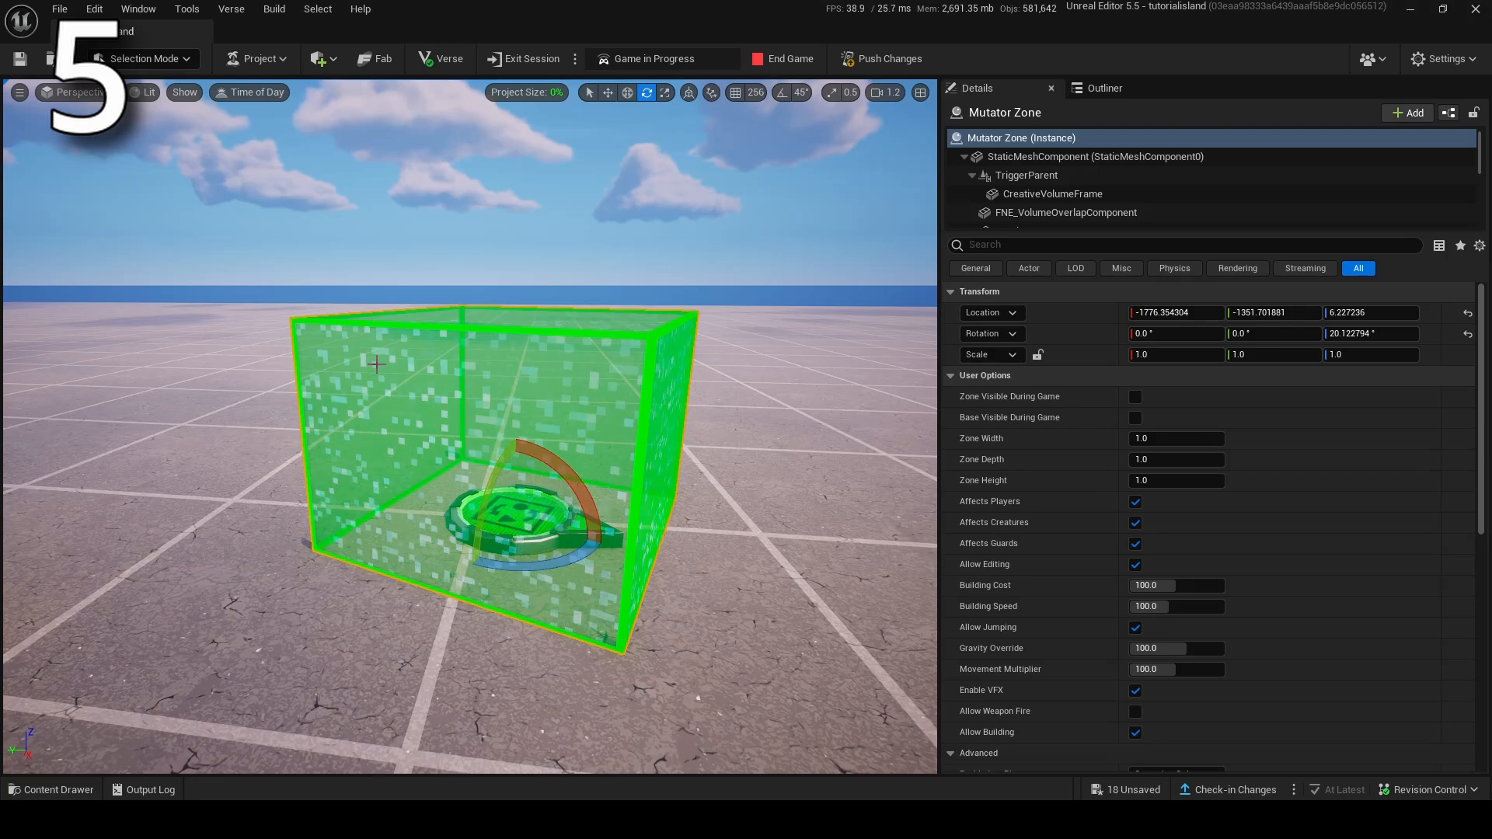
Step: Toggle translucent selection off and on, testing each state by trying to select the green Mutator Zone through its translucent volume
{"action": "right_click_drag", "start_coordinate": [409, 366], "coordinate": [427, 315]}
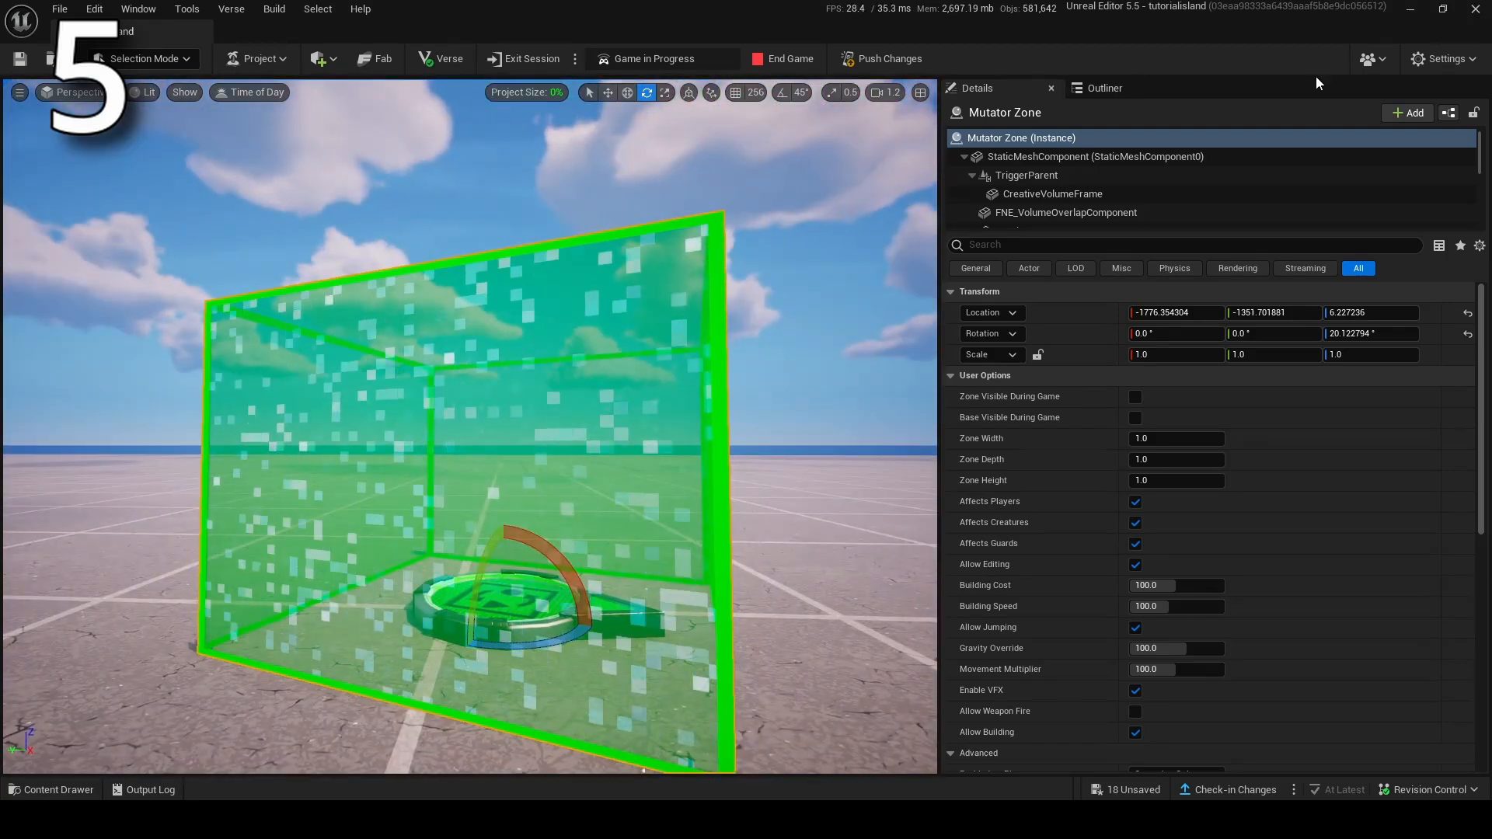
{"action": "left_click", "coordinate": [1438, 58]}
{"action": "left_click", "coordinate": [449, 388]}
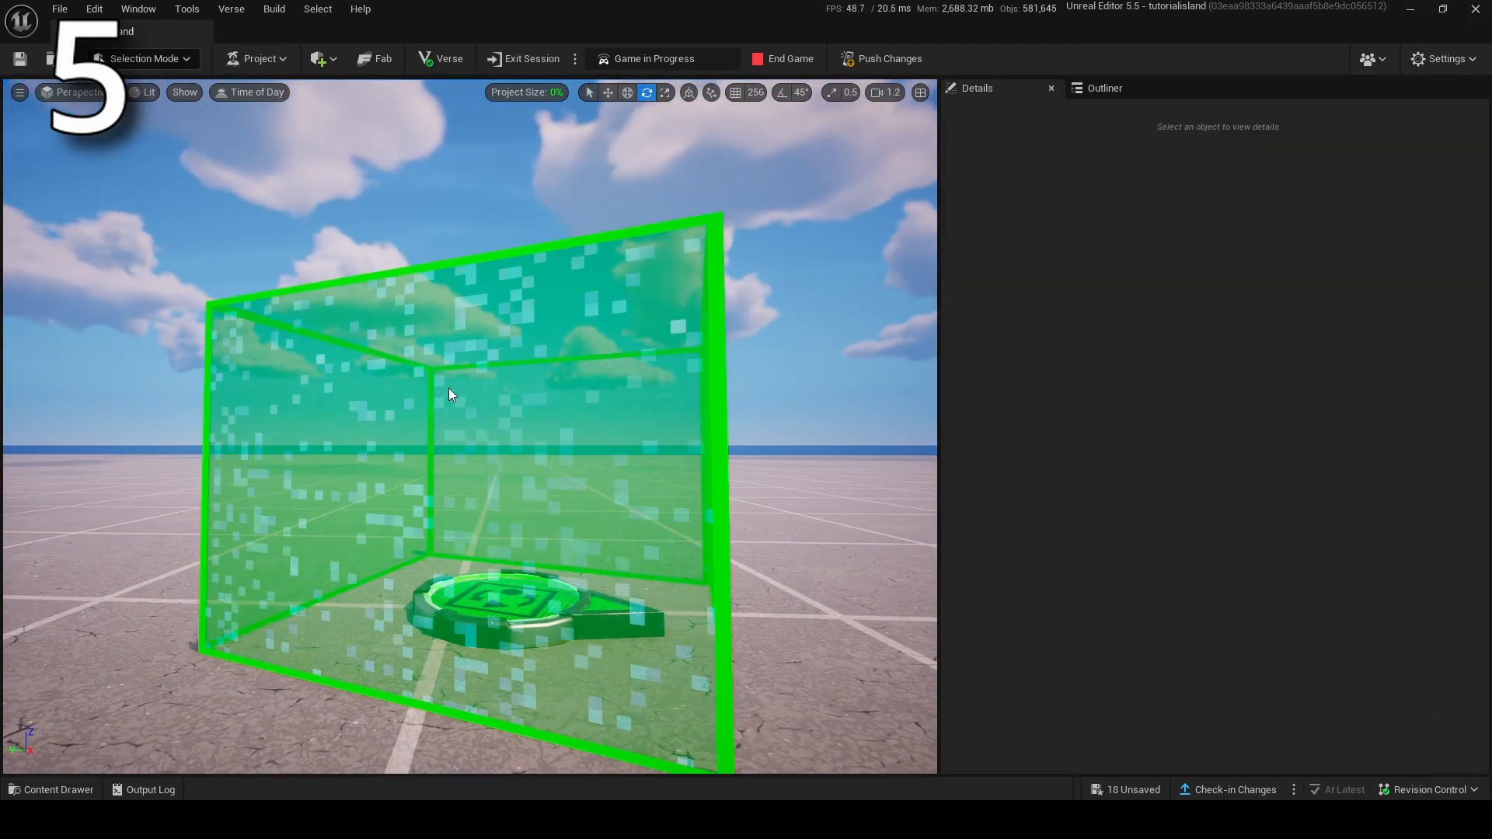
{"action": "key", "text": "t"}
{"action": "left_click", "coordinate": [495, 381]}
{"action": "key", "text": "t"}
{"action": "left_click", "coordinate": [481, 375]}
{"action": "right_click_drag", "start_coordinate": [438, 380], "coordinate": [452, 380]}
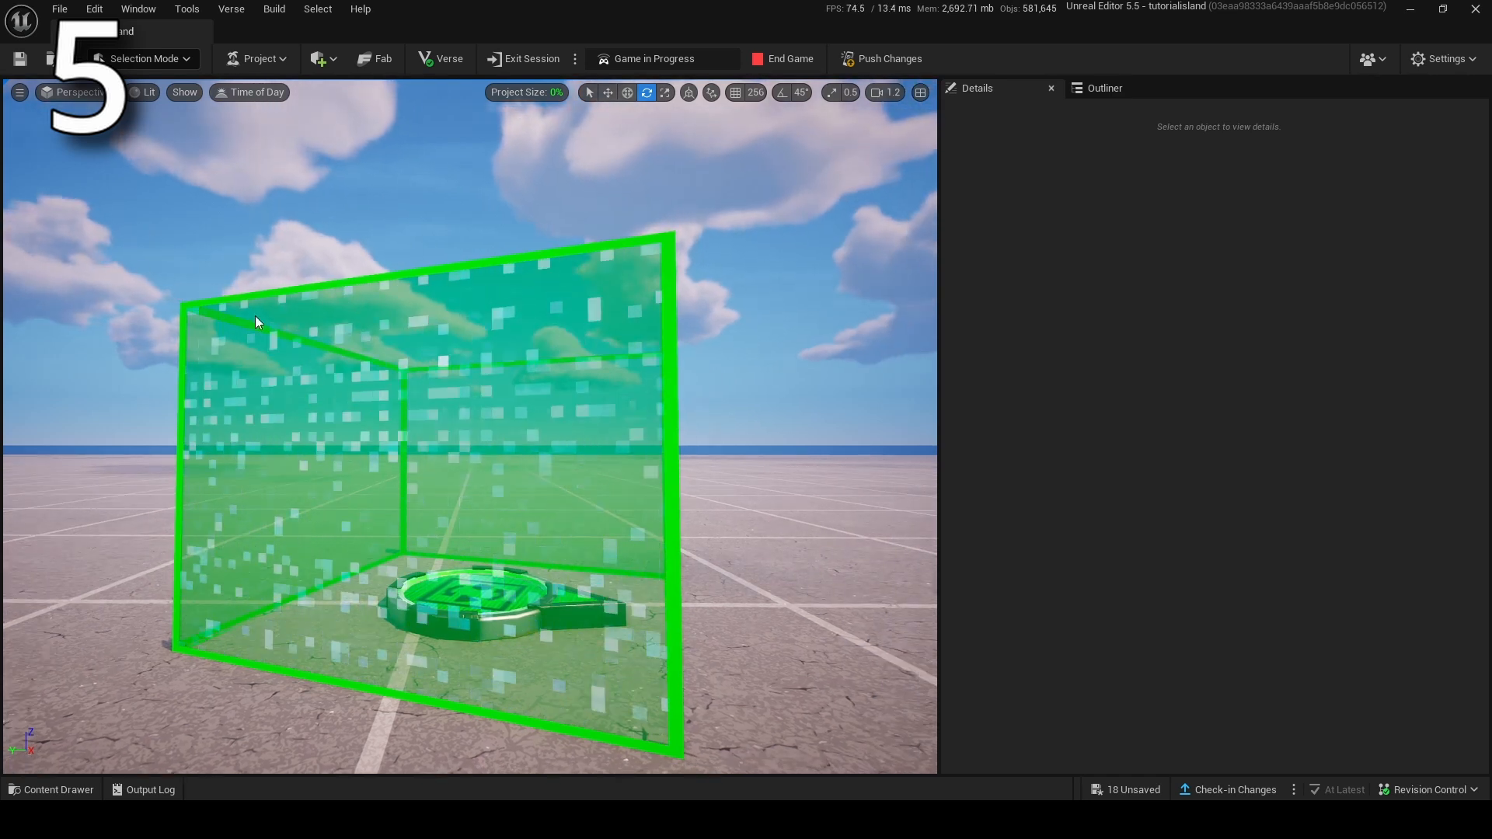
{"action": "right_click_drag", "start_coordinate": [514, 418], "coordinate": [513, 418]}
{"action": "right_click_drag", "start_coordinate": [438, 464], "coordinate": [438, 463]}
{"action": "left_click", "coordinate": [438, 463]}
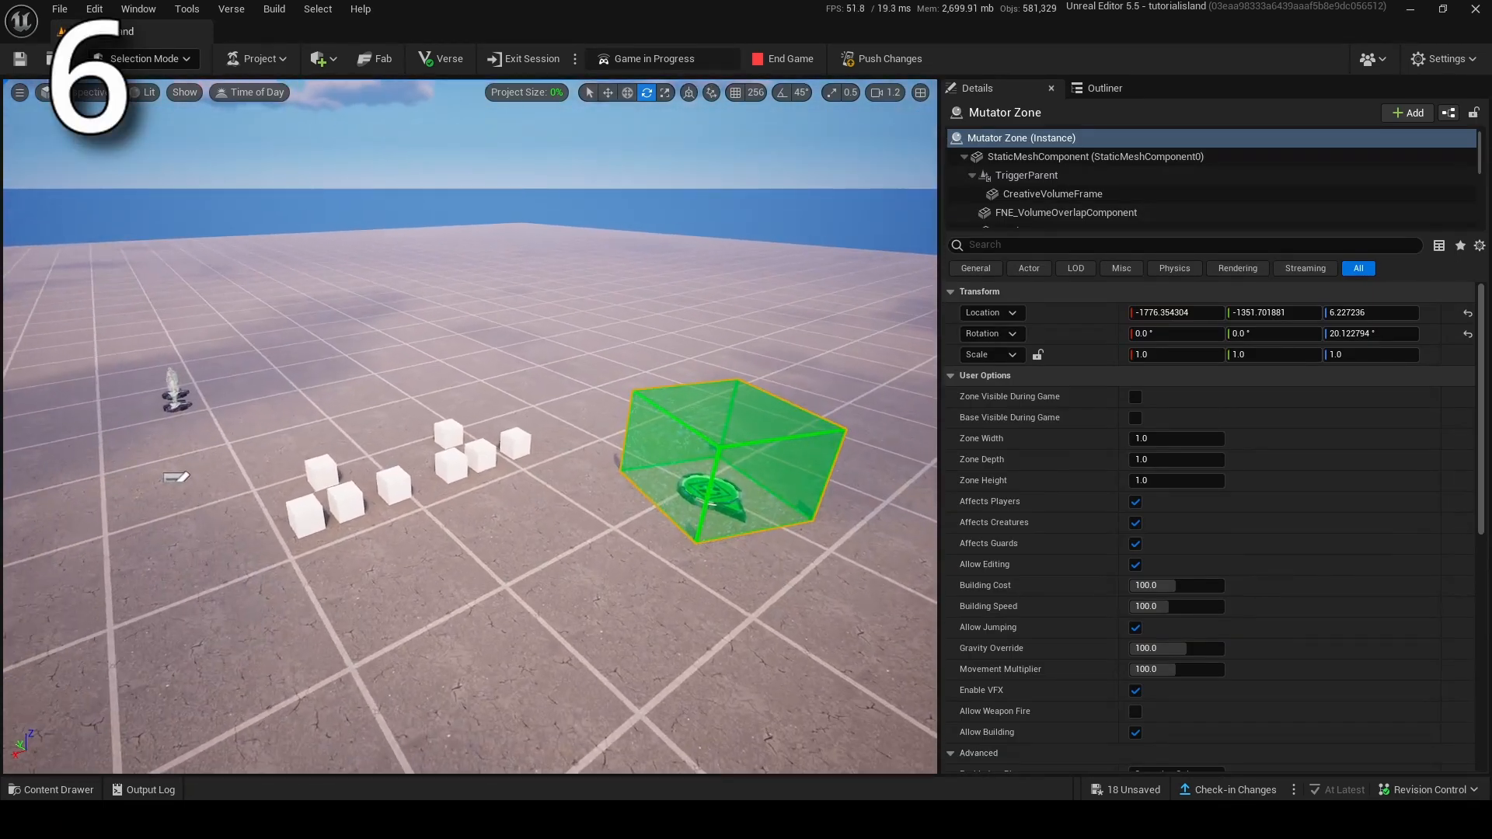
Step: Enable Zone Visible During Game for the Mutator Zone, toggling game view before and after the change
{"action": "right_click_drag", "start_coordinate": [577, 412], "coordinate": [577, 412]}
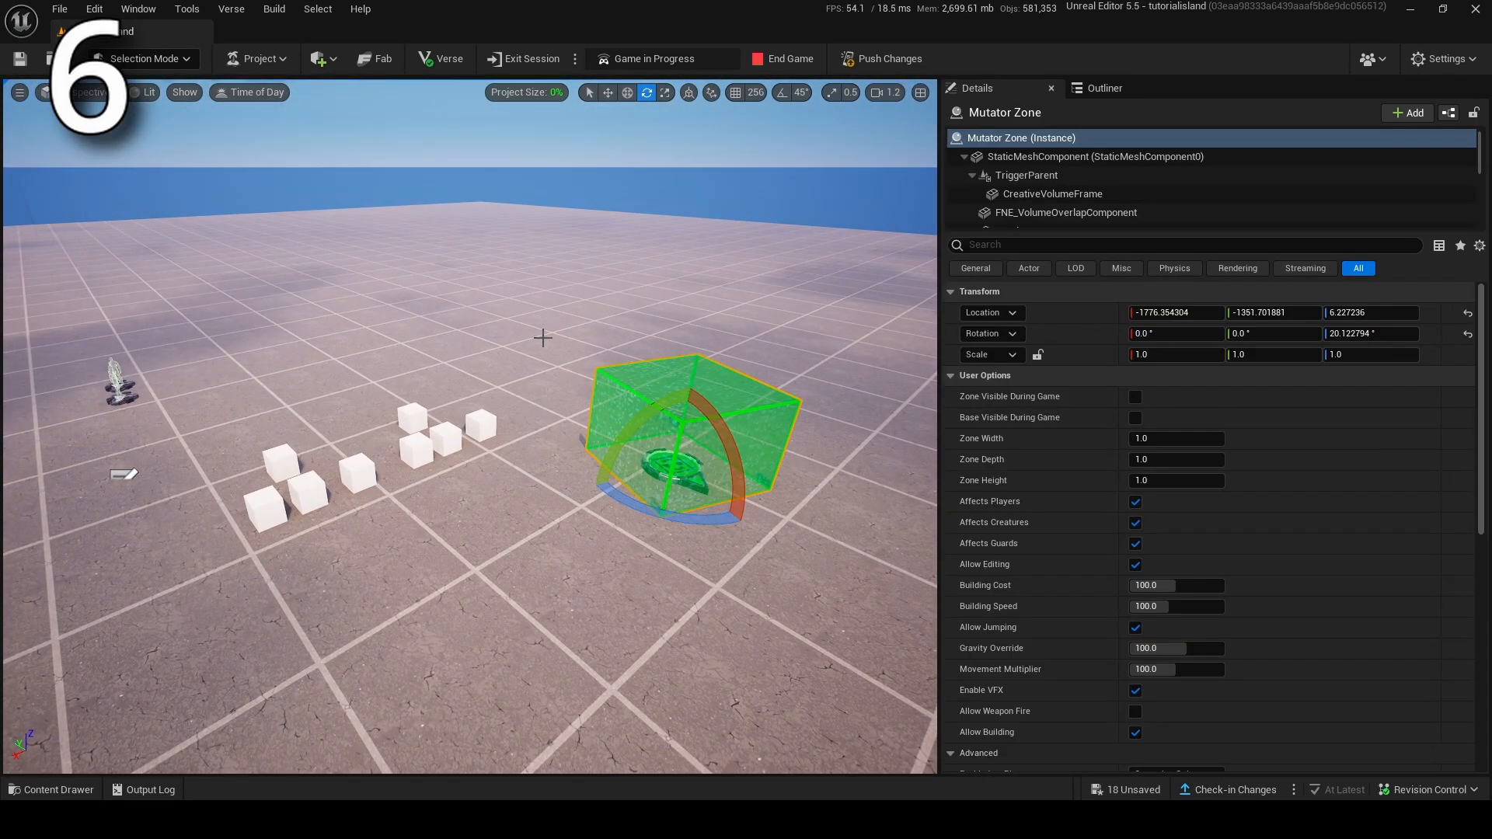
{"action": "key", "text": "w"}
{"action": "right_click_drag", "start_coordinate": [588, 361], "coordinate": [566, 346]}
{"action": "key", "text": "e"}
{"action": "key", "text": "g"}
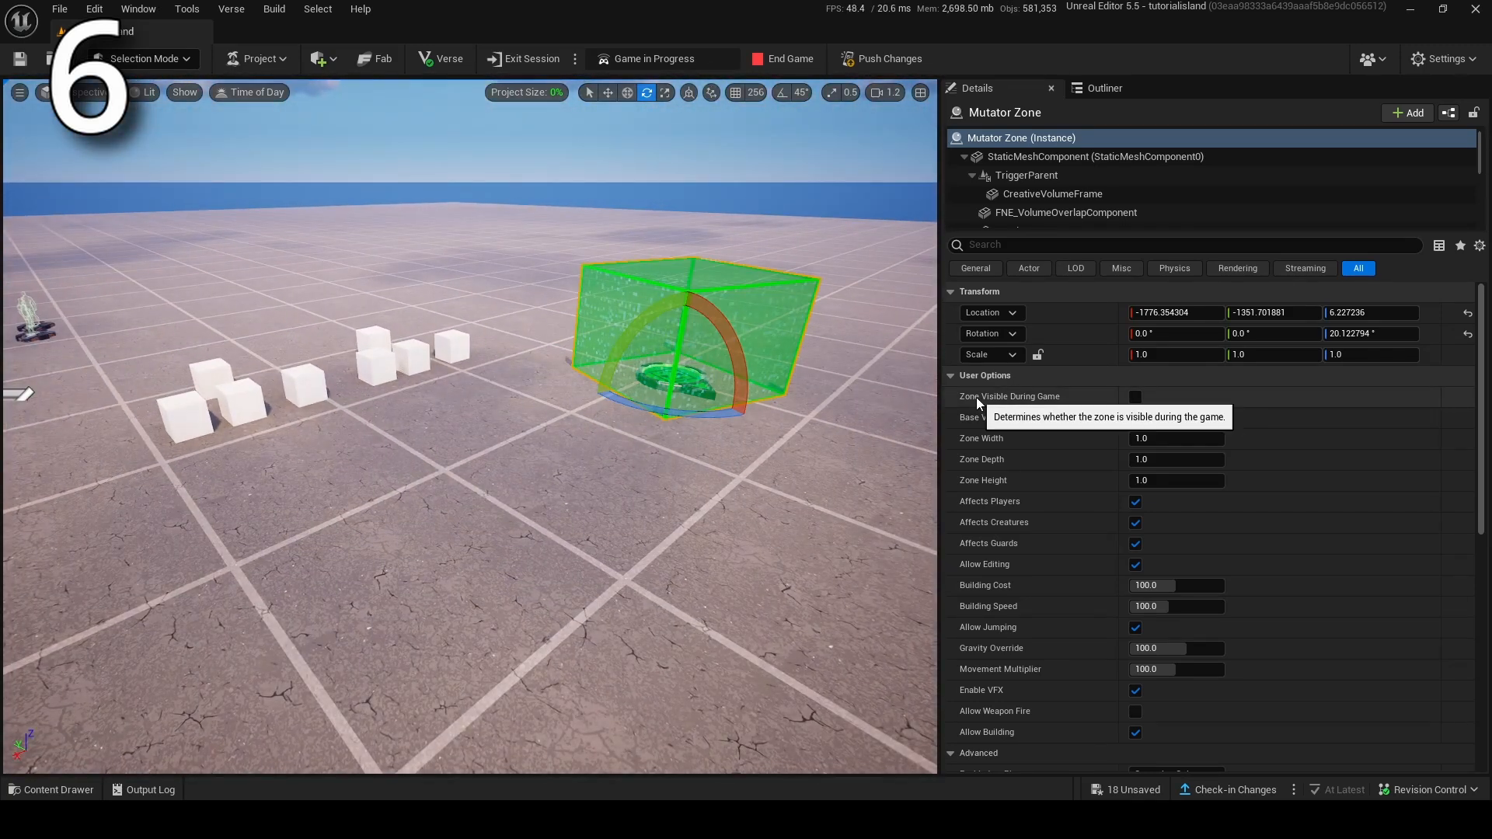
{"action": "left_click", "coordinate": [1136, 397]}
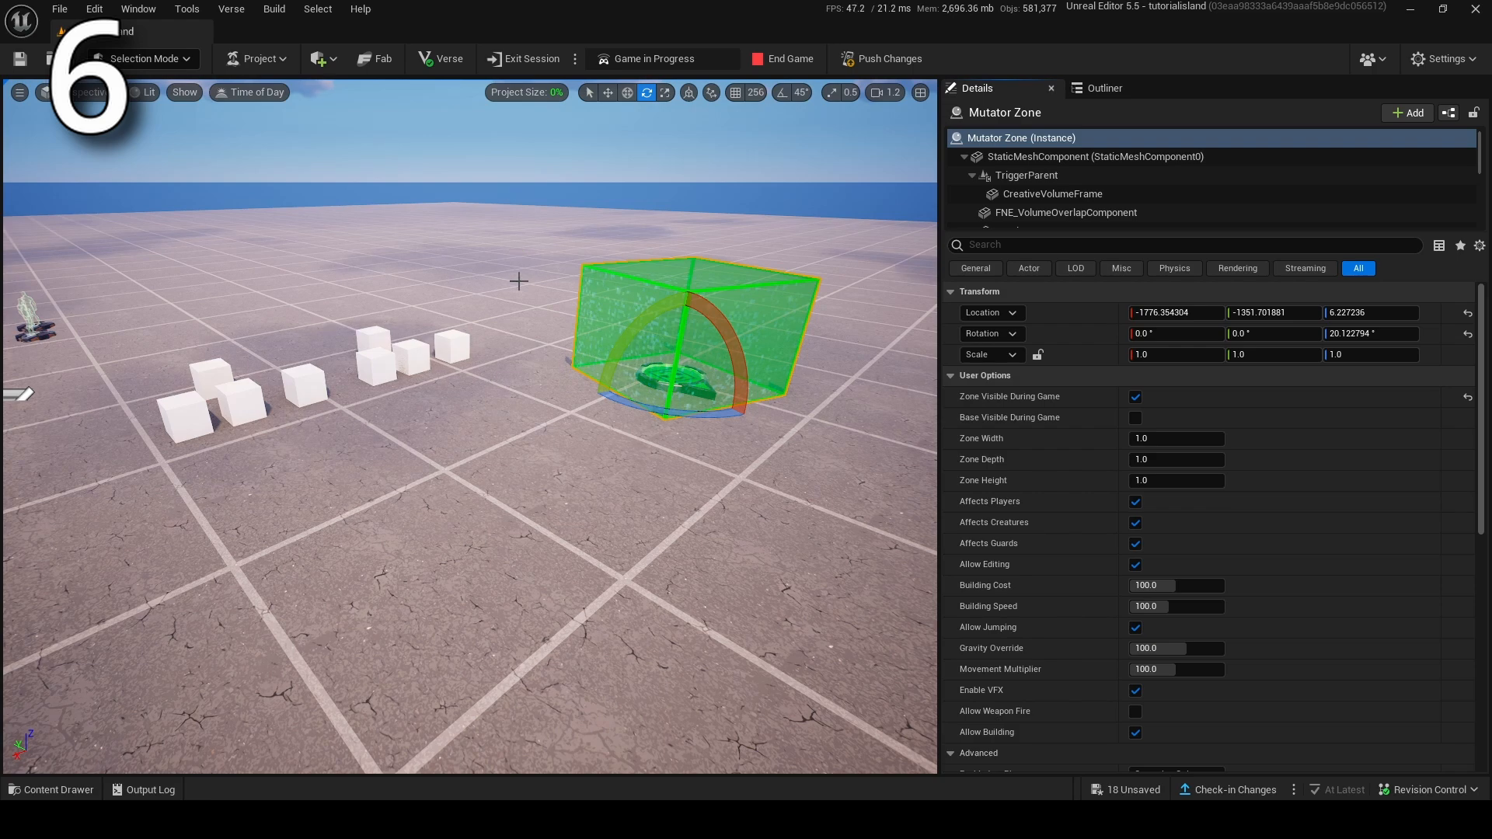
{"action": "key", "text": "g"}
Step: Capture a viewport screenshot of the cubes and the Mutator Zone, and open the saved capture's file link
{"action": "right_click_drag", "start_coordinate": [519, 281], "coordinate": [519, 281]}
{"action": "key", "text": "w"}
{"action": "key", "text": "s"}
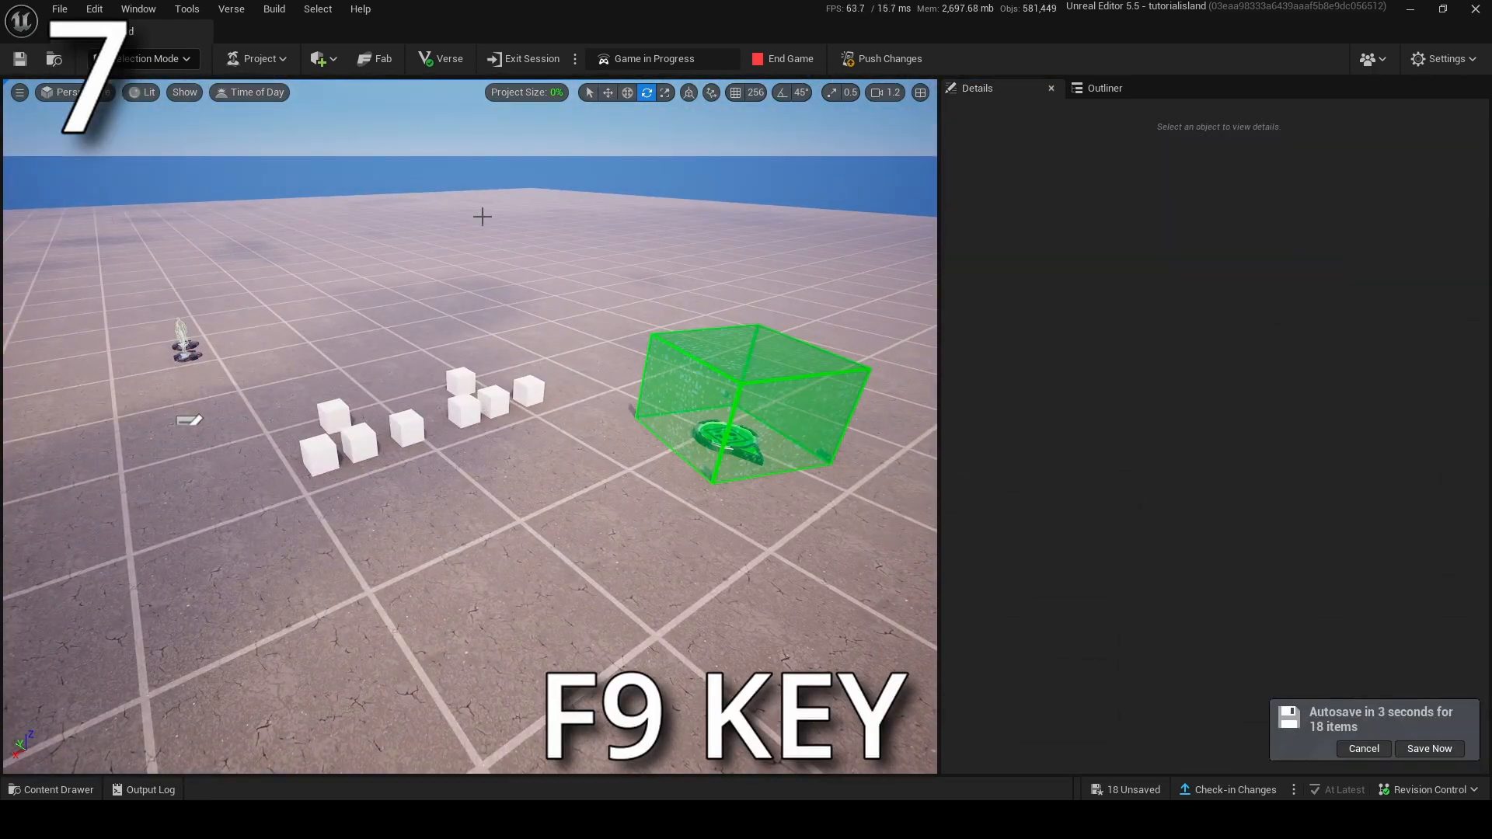
{"action": "key", "text": "F9"}
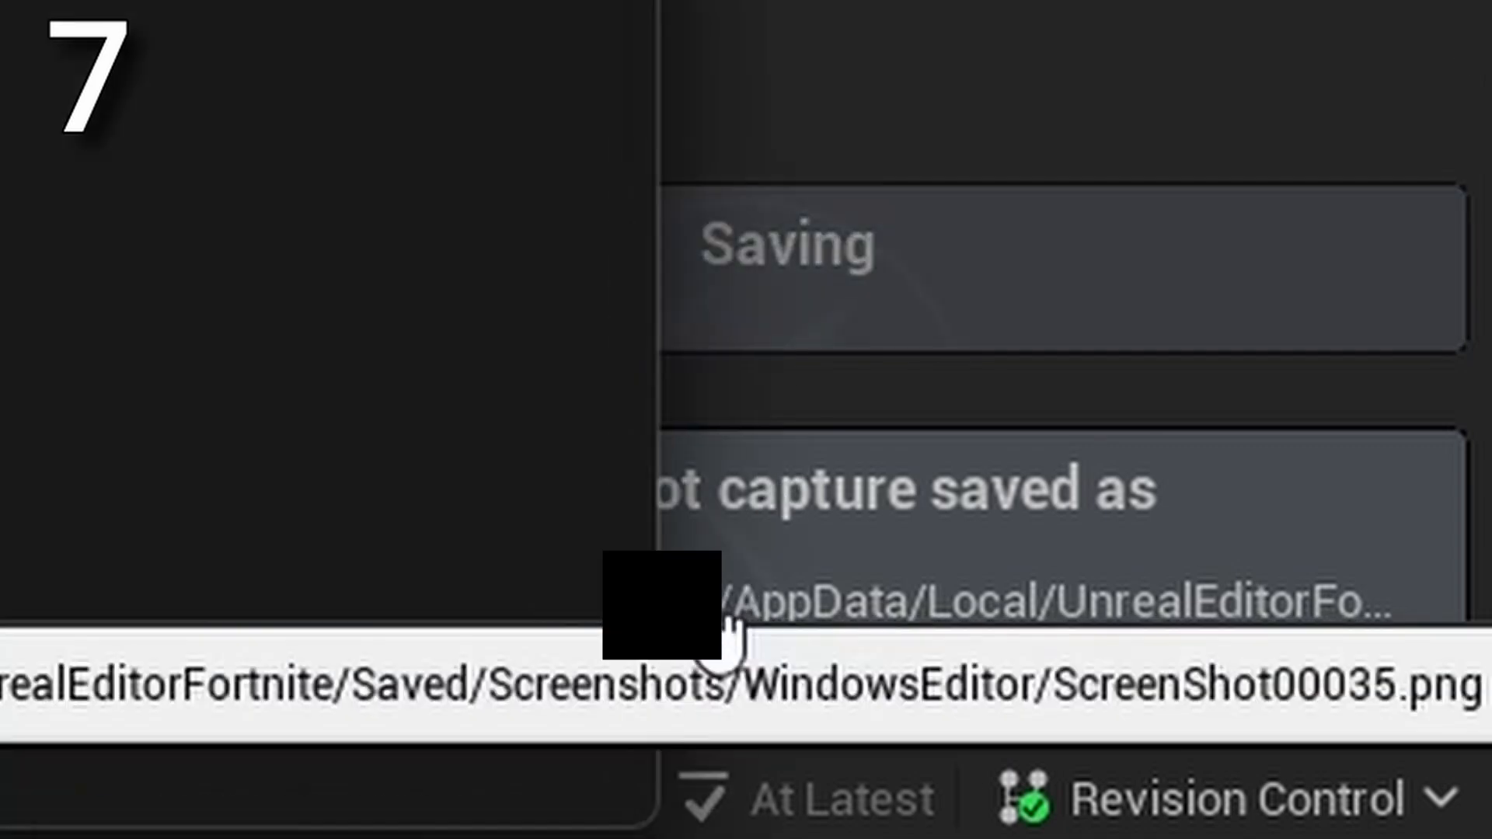
{"action": "left_click", "coordinate": [722, 614]}
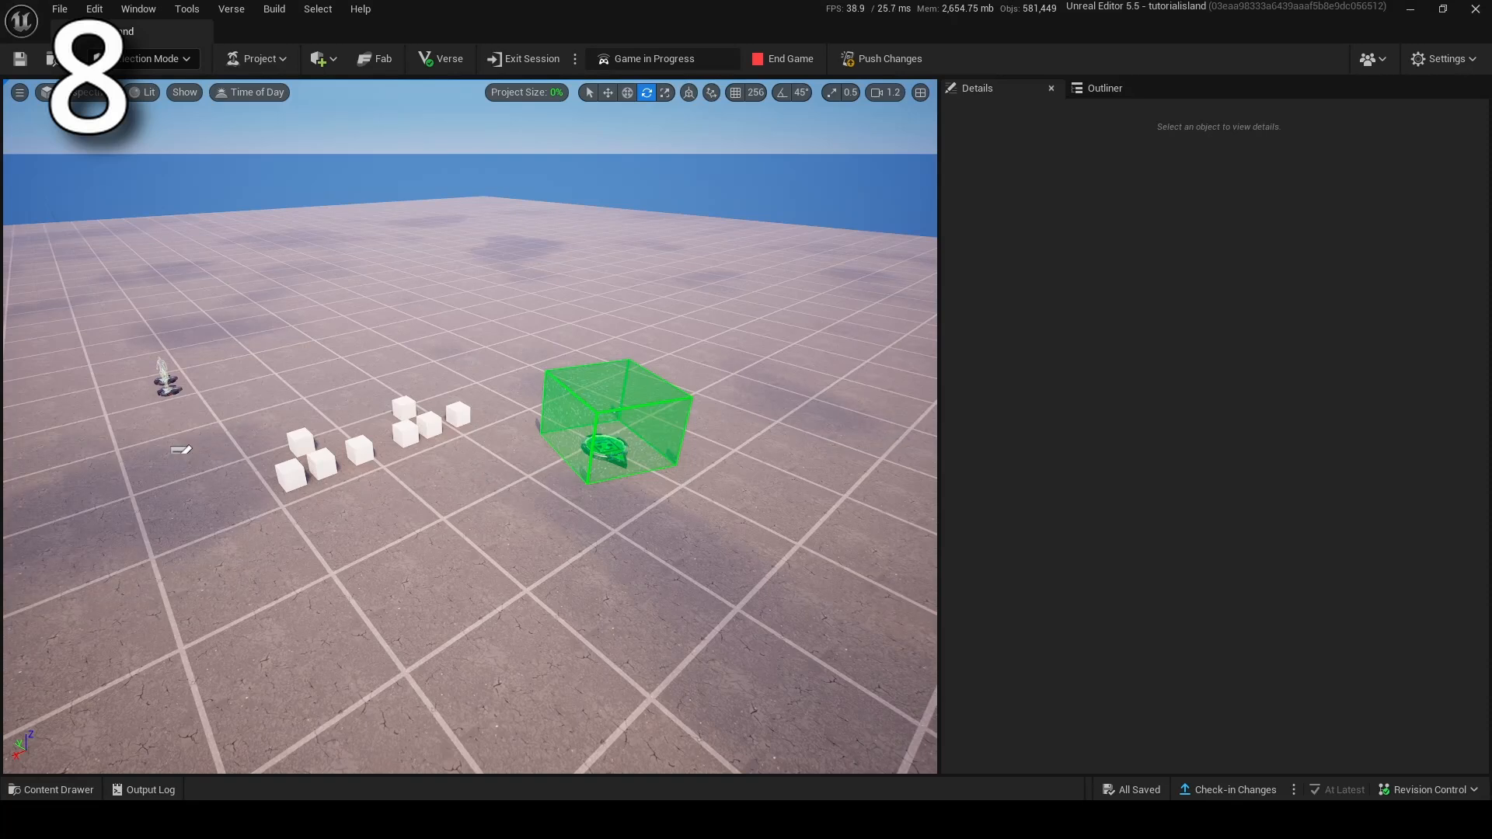
Step: Select one of the white cubes, fly the camera far away from it, and focus the viewport back on the cube
{"action": "left_click", "coordinate": [430, 424]}
{"action": "right_click_drag", "start_coordinate": [430, 425], "coordinate": [327, 350]}
{"action": "scroll", "coordinate": [326, 327], "scroll_direction": "up", "scroll_amount": 5}
{"action": "key", "text": "s"}
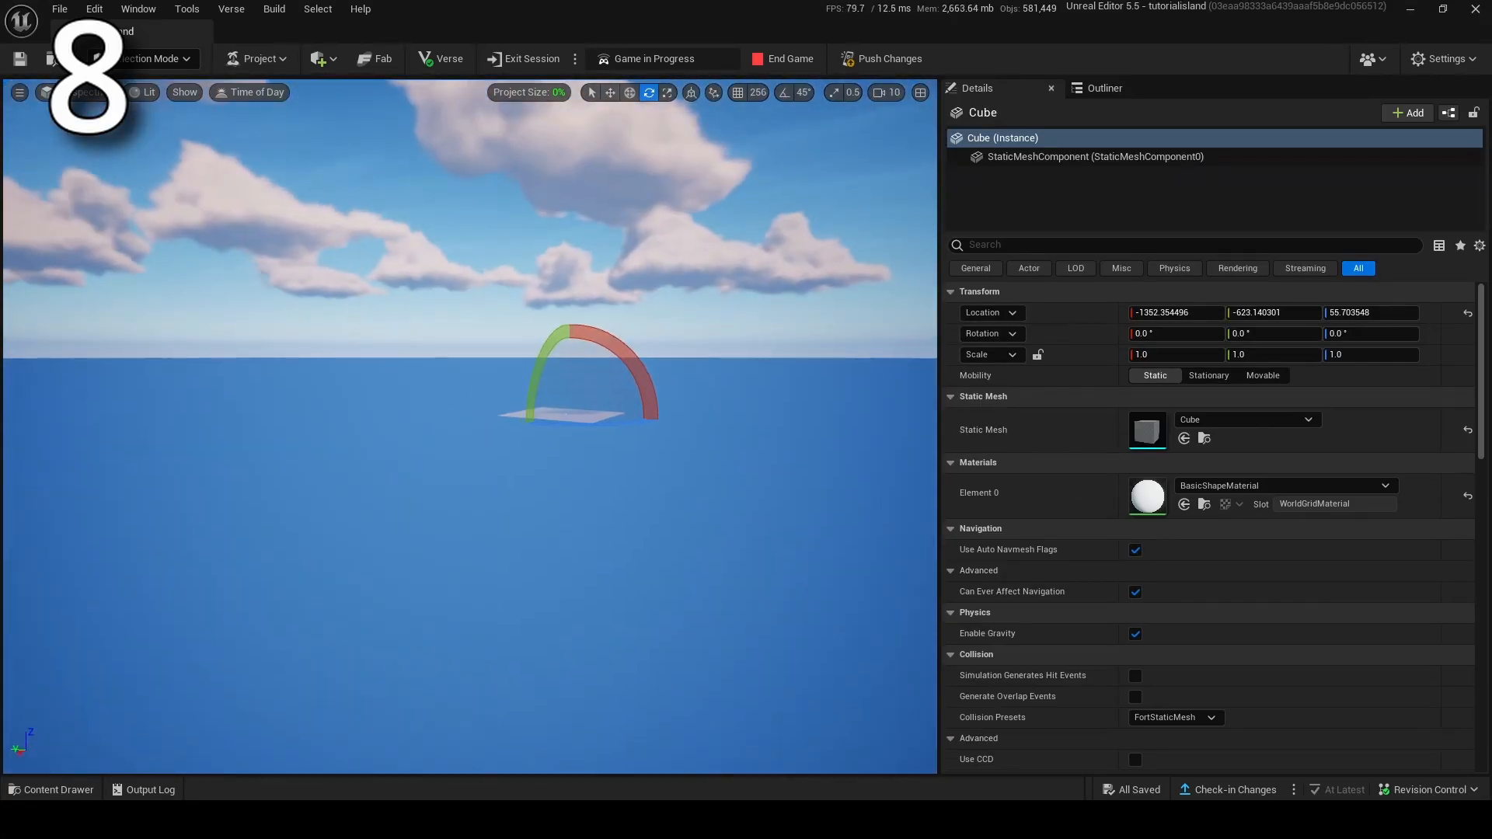
{"action": "key", "text": "a"}
{"action": "right_click_drag", "start_coordinate": [466, 331], "coordinate": [560, 331]}
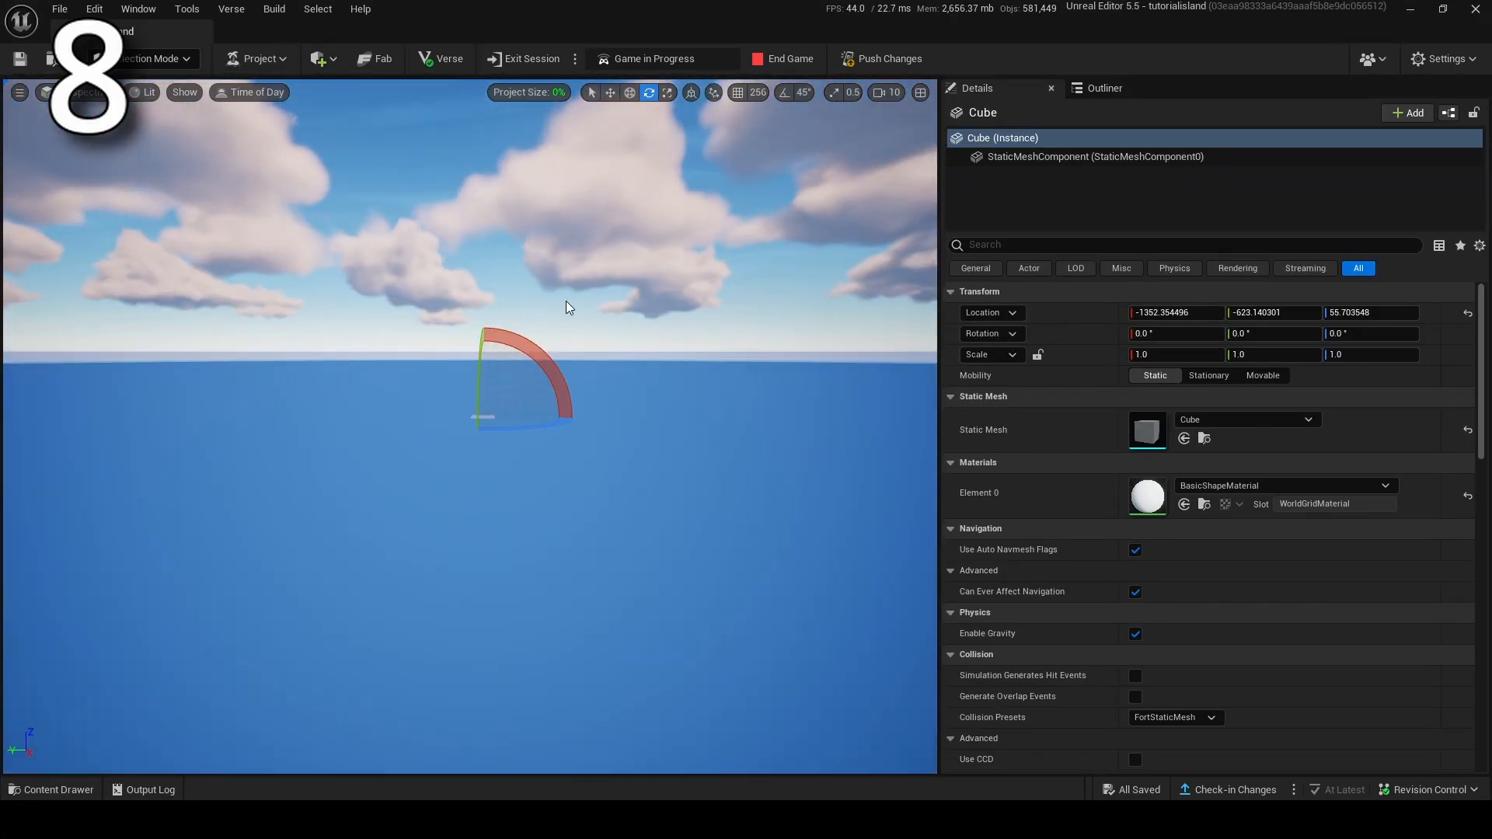
{"action": "key", "text": "f"}
Step: Adjust the viewport's camera speed while flying around the island and with the Camera Speed slider
{"action": "scroll", "coordinate": [599, 366], "scroll_direction": "down", "scroll_amount": 3}
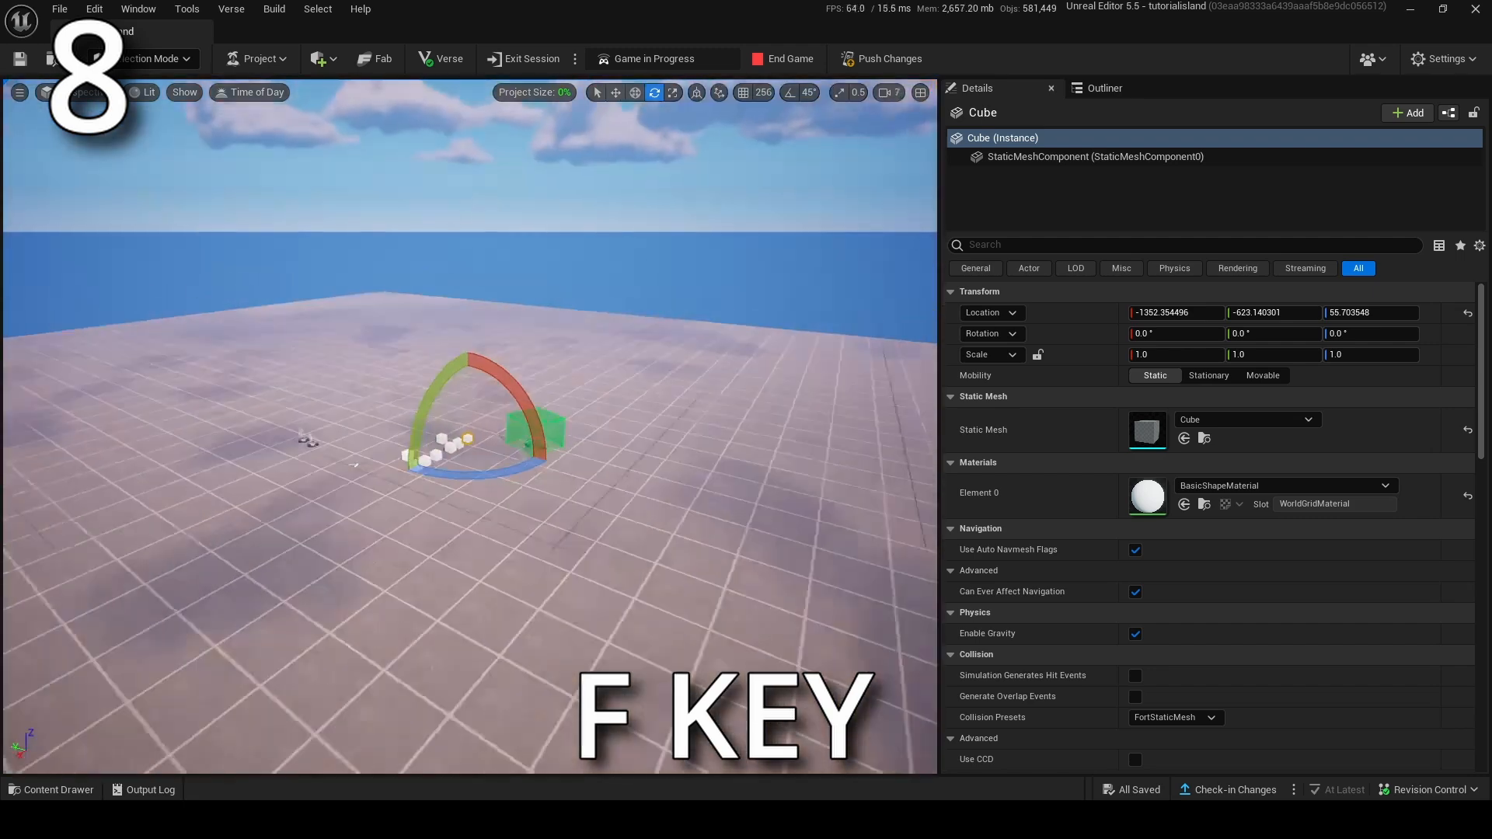
{"action": "key", "text": "s"}
{"action": "scroll", "coordinate": [600, 366], "scroll_direction": "down", "scroll_amount": 5}
{"action": "right_click_drag", "start_coordinate": [599, 366], "coordinate": [600, 388]}
{"action": "key", "text": "w"}
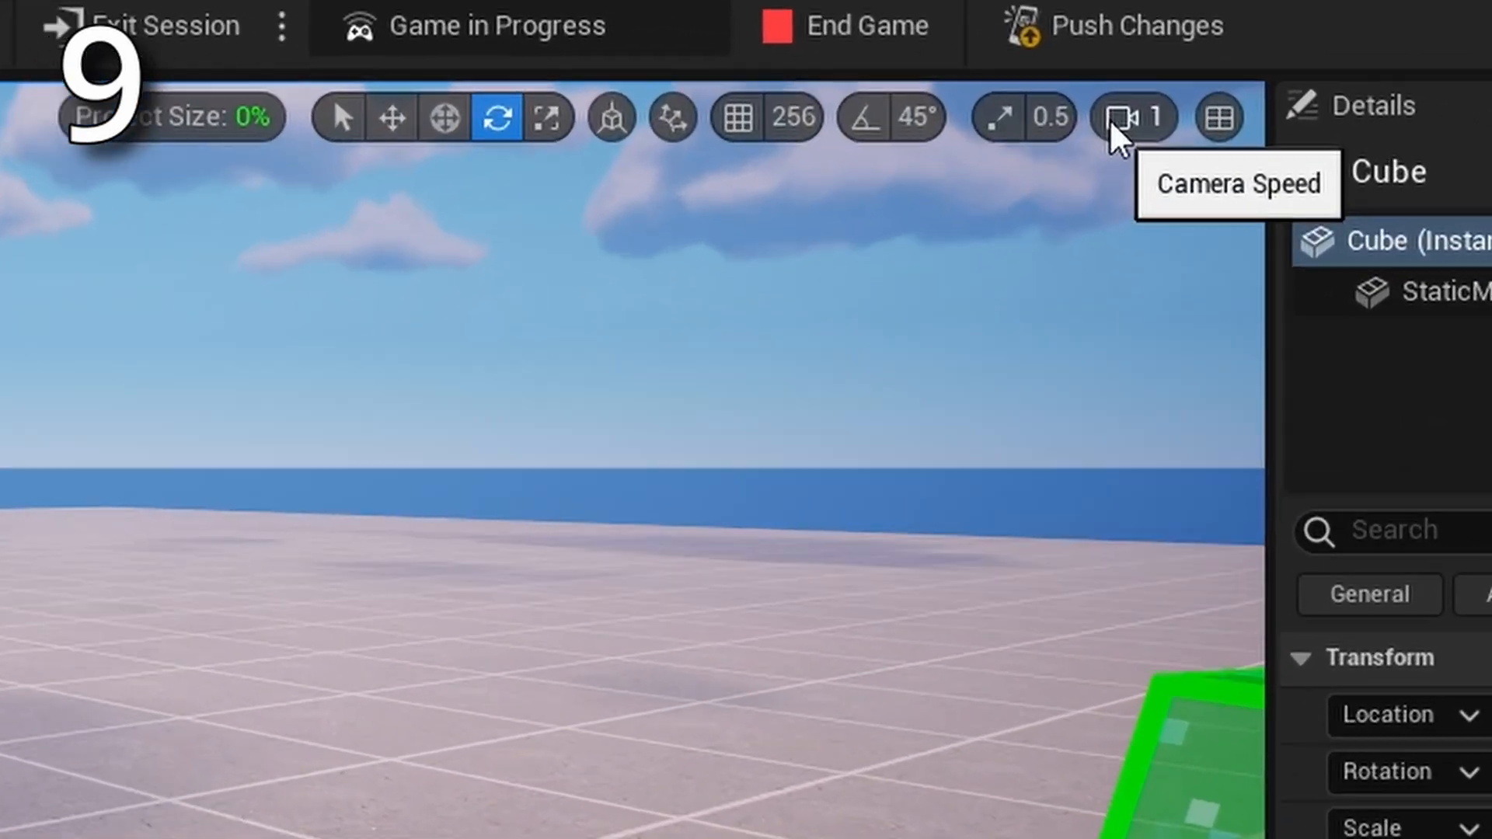
{"action": "left_click", "coordinate": [886, 92]}
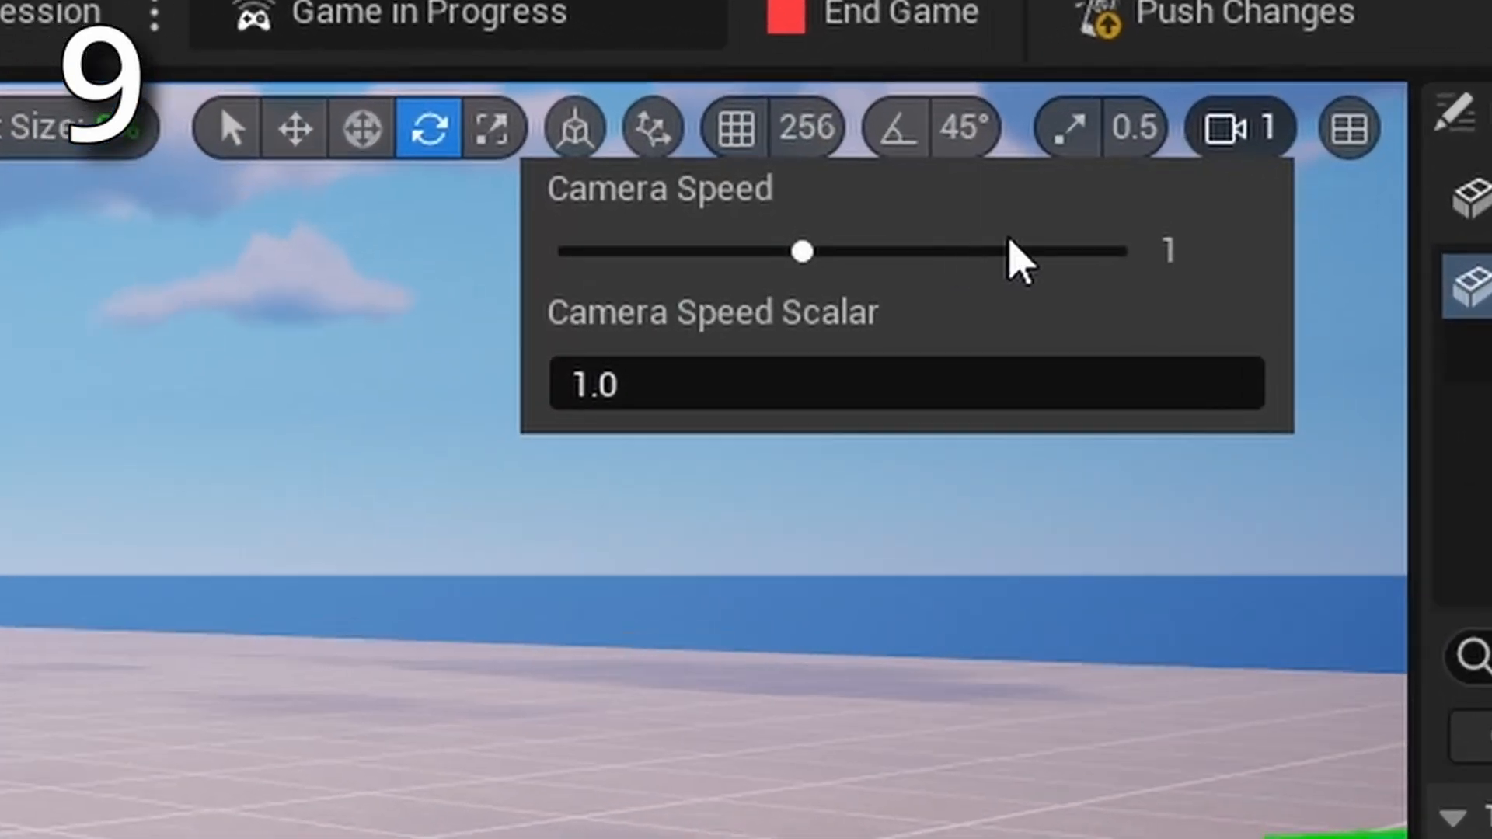
{"action": "left_click_drag", "start_coordinate": [802, 251], "coordinate": [780, 301]}
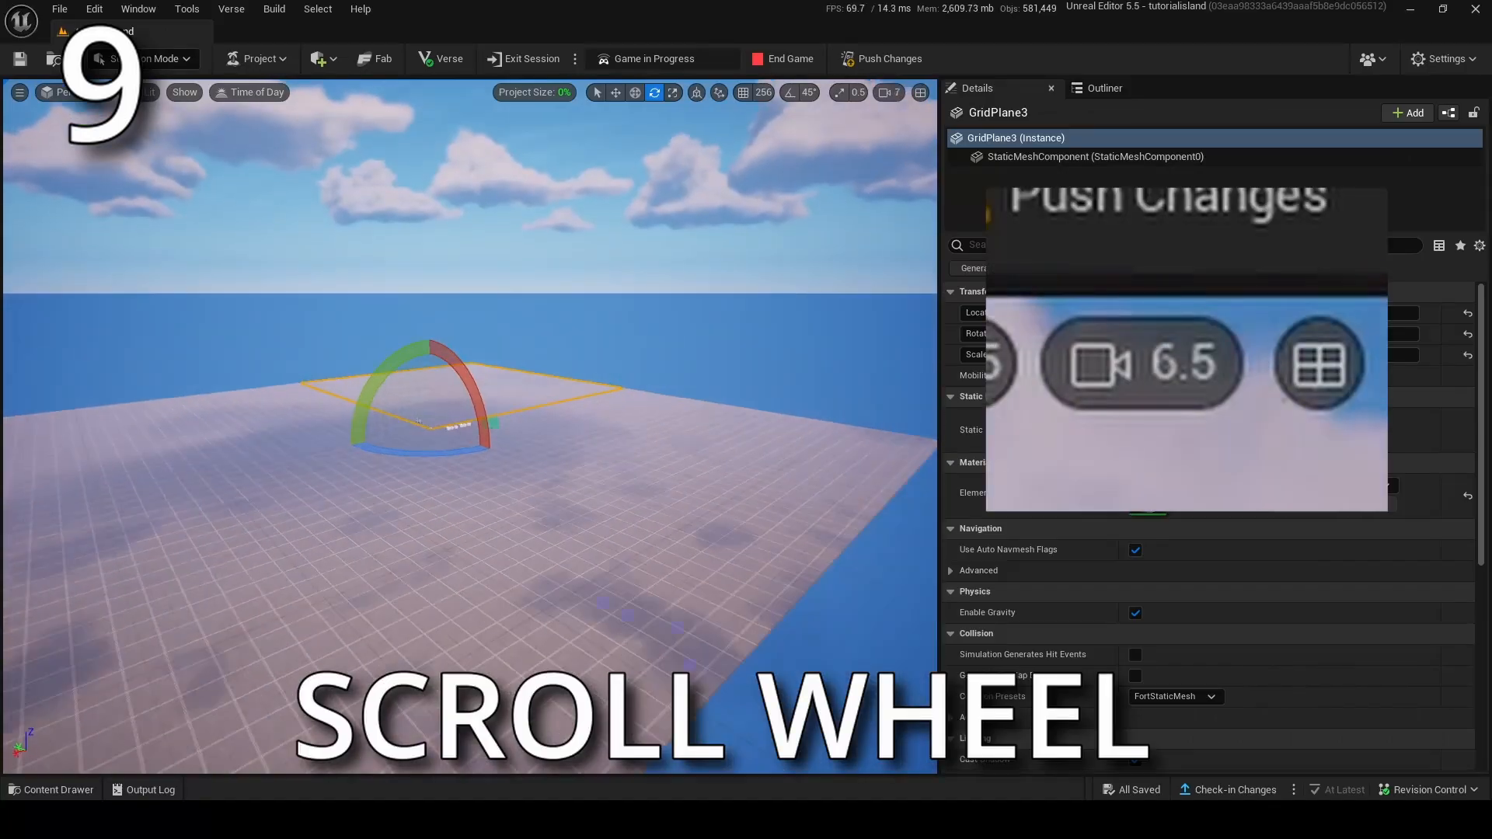
{"action": "scroll", "coordinate": [467, 388], "scroll_direction": "up", "scroll_amount": 3}
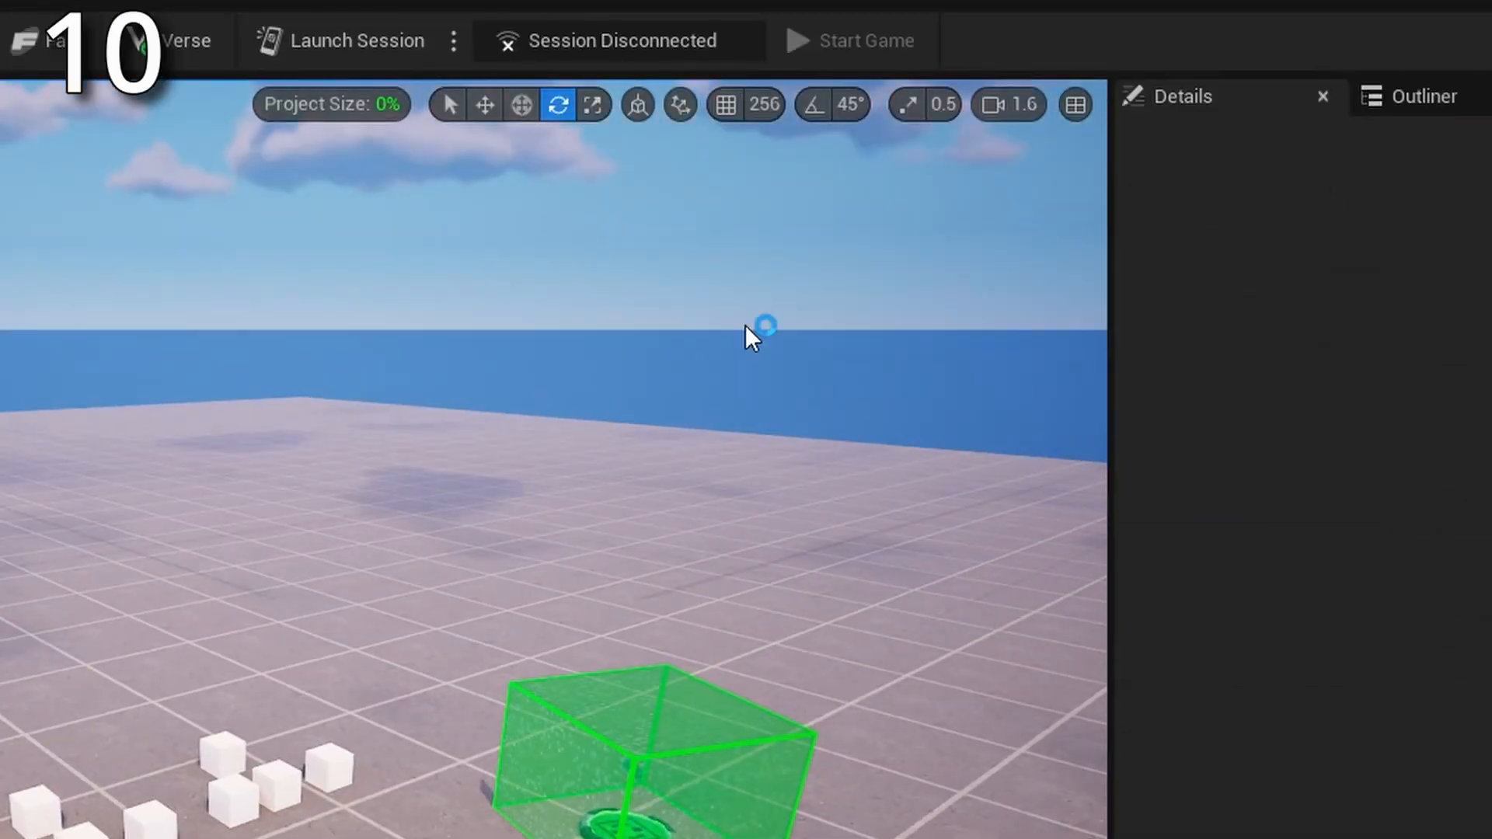
Step: Launch a play session for the island
{"action": "key", "text": "alt+p"}
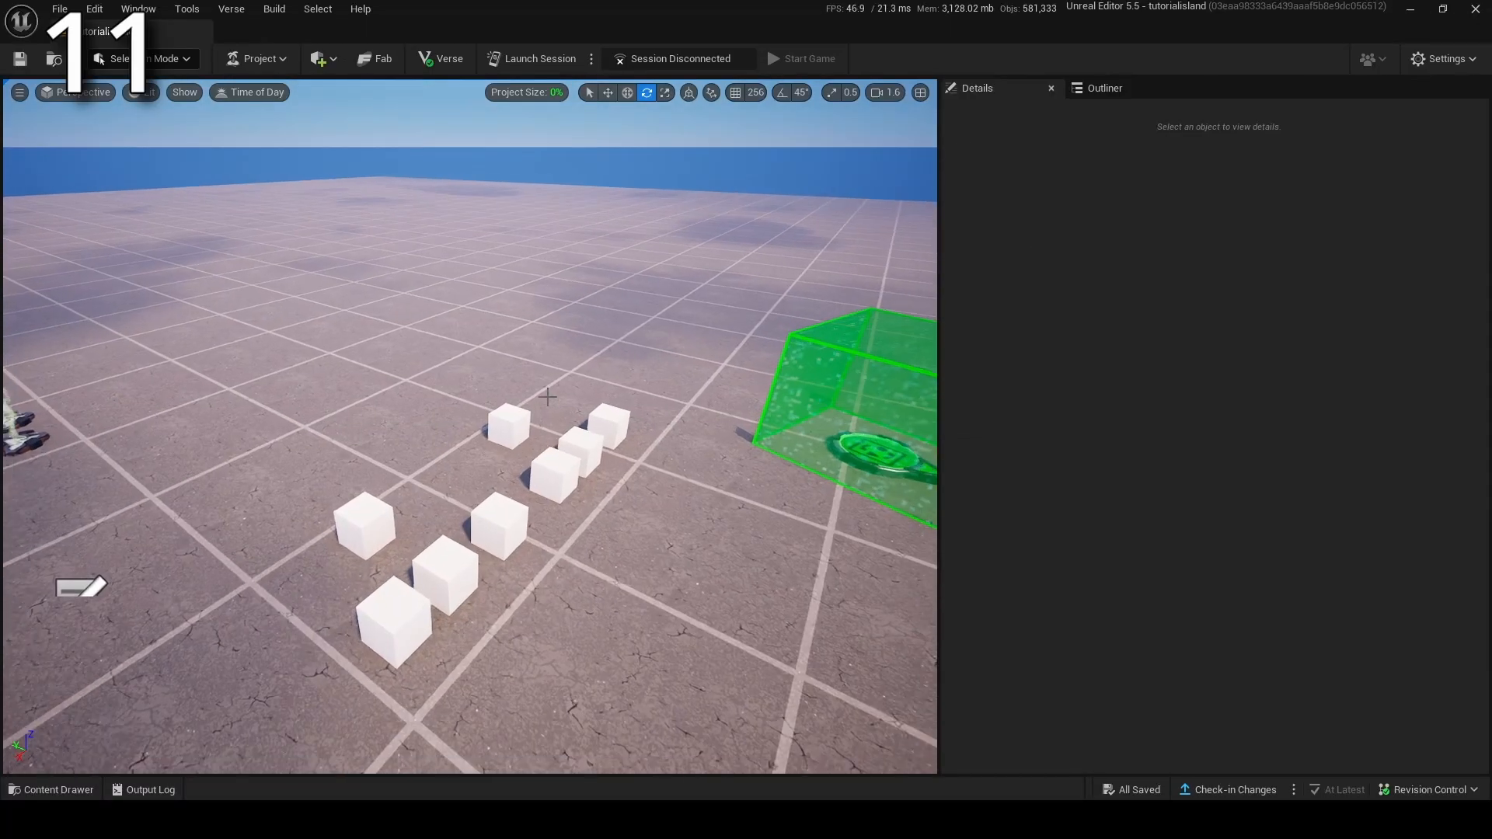
Step: Hide three of the four cubes in the group nearest the Mutator Zone, and unhide them again
{"action": "left_click", "coordinate": [510, 428]}
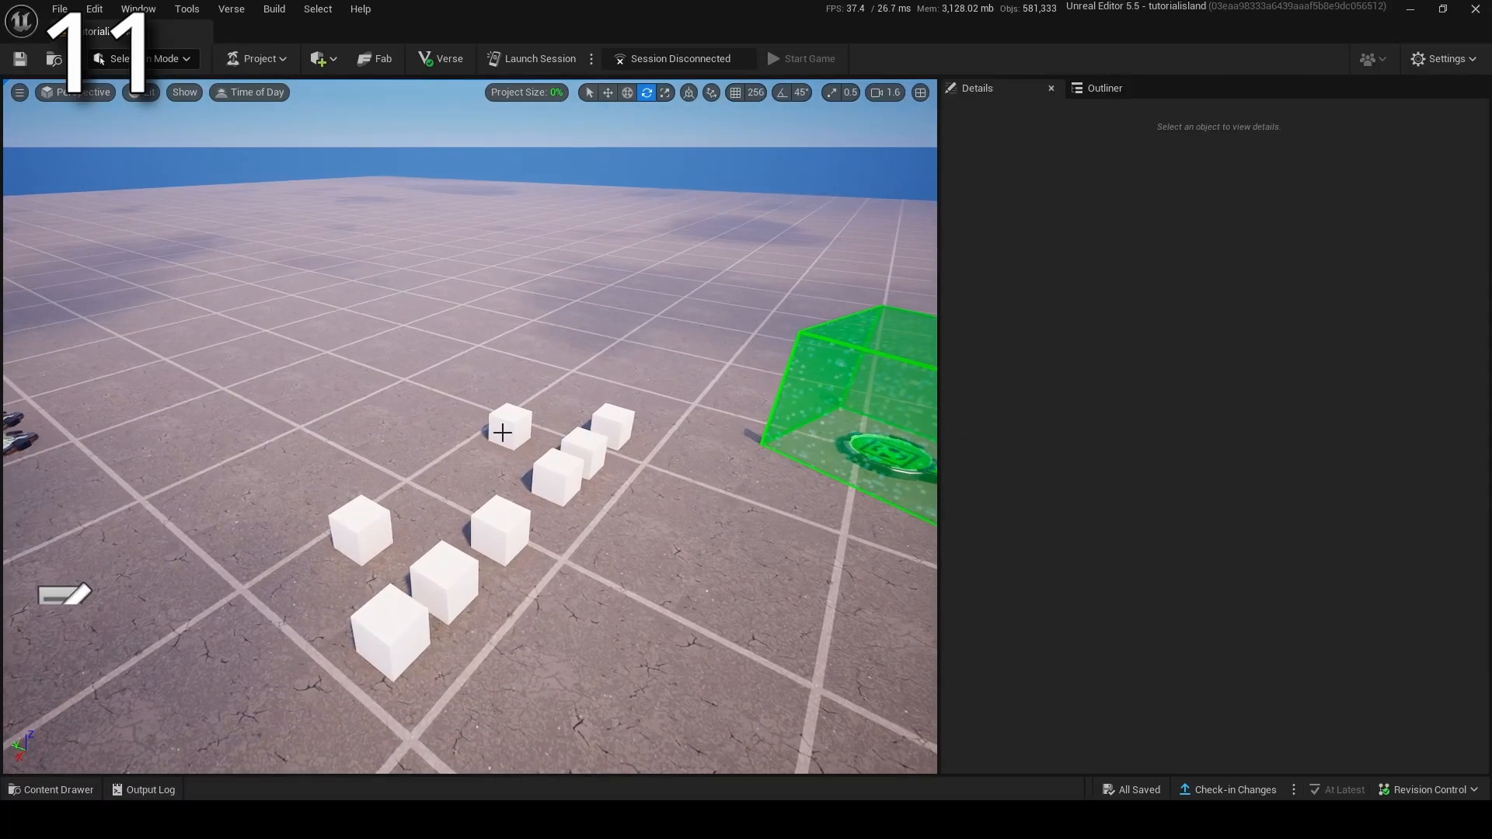
{"action": "left_click", "coordinate": [595, 439], "text": "ctrl"}
{"action": "key", "text": "h"}
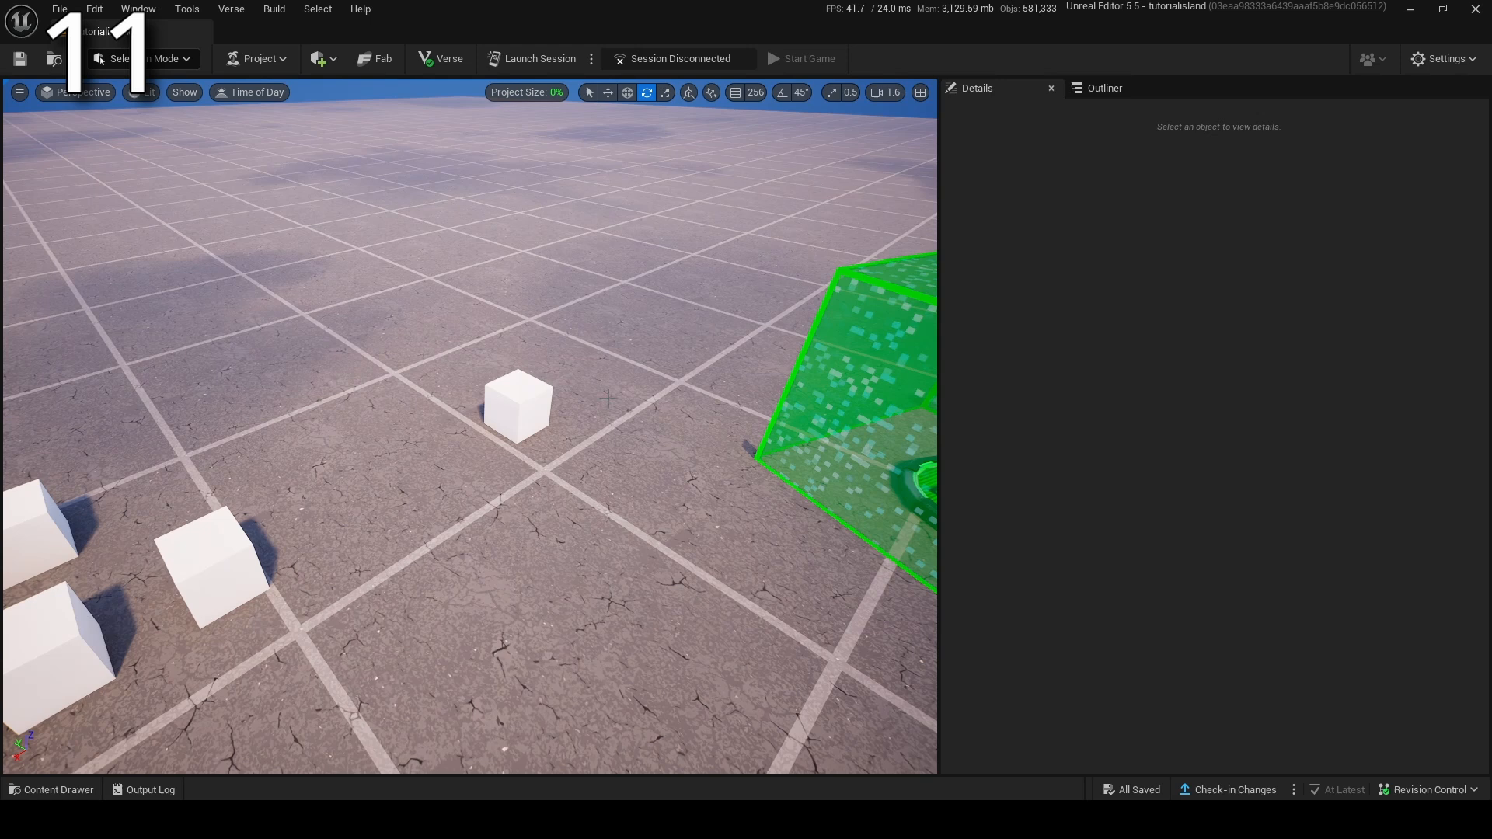
{"action": "right_click_drag", "start_coordinate": [609, 398], "coordinate": [506, 391]}
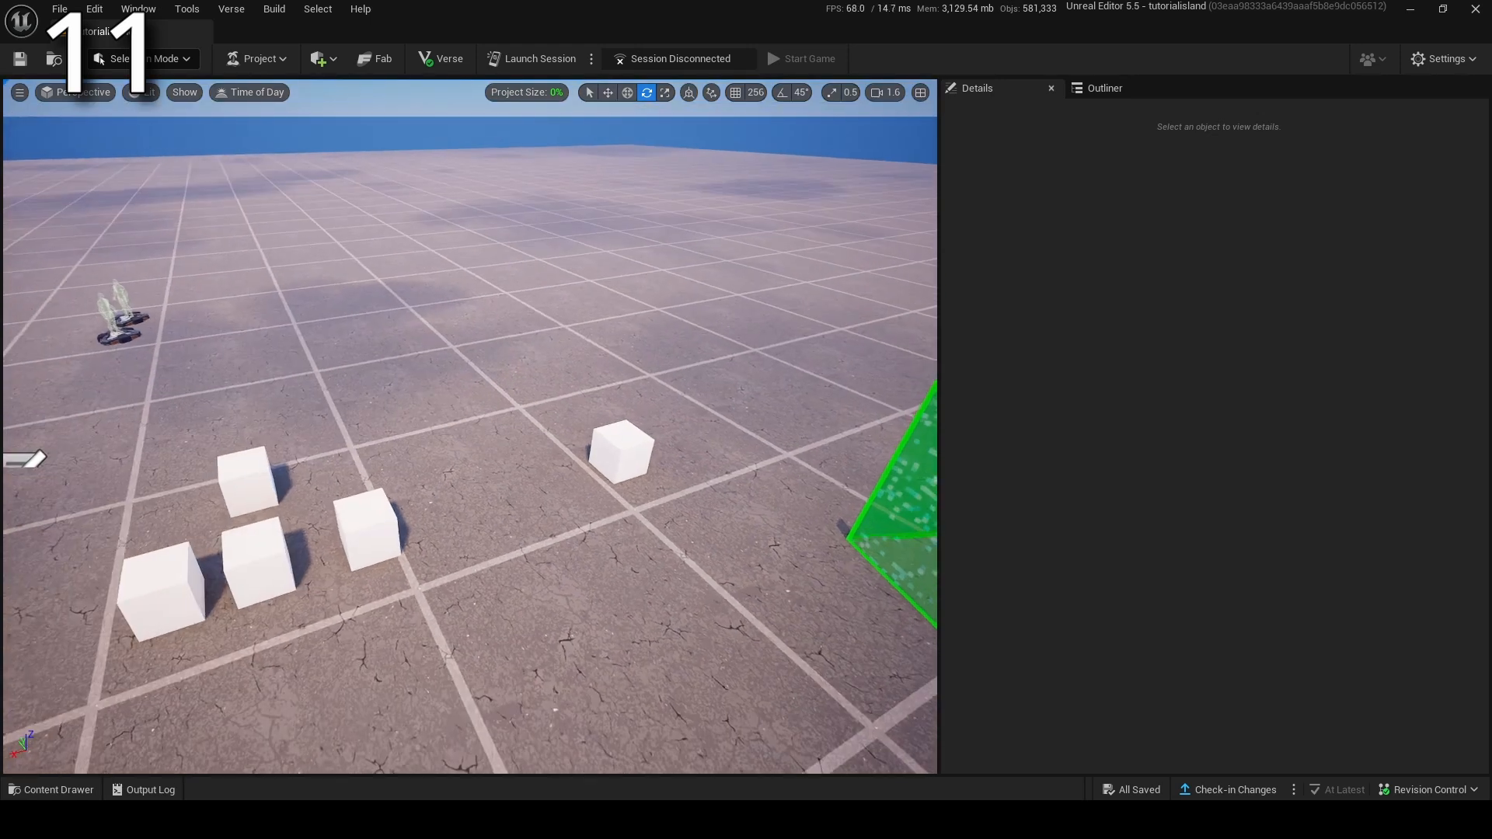
{"action": "key", "text": "ctrl+h"}
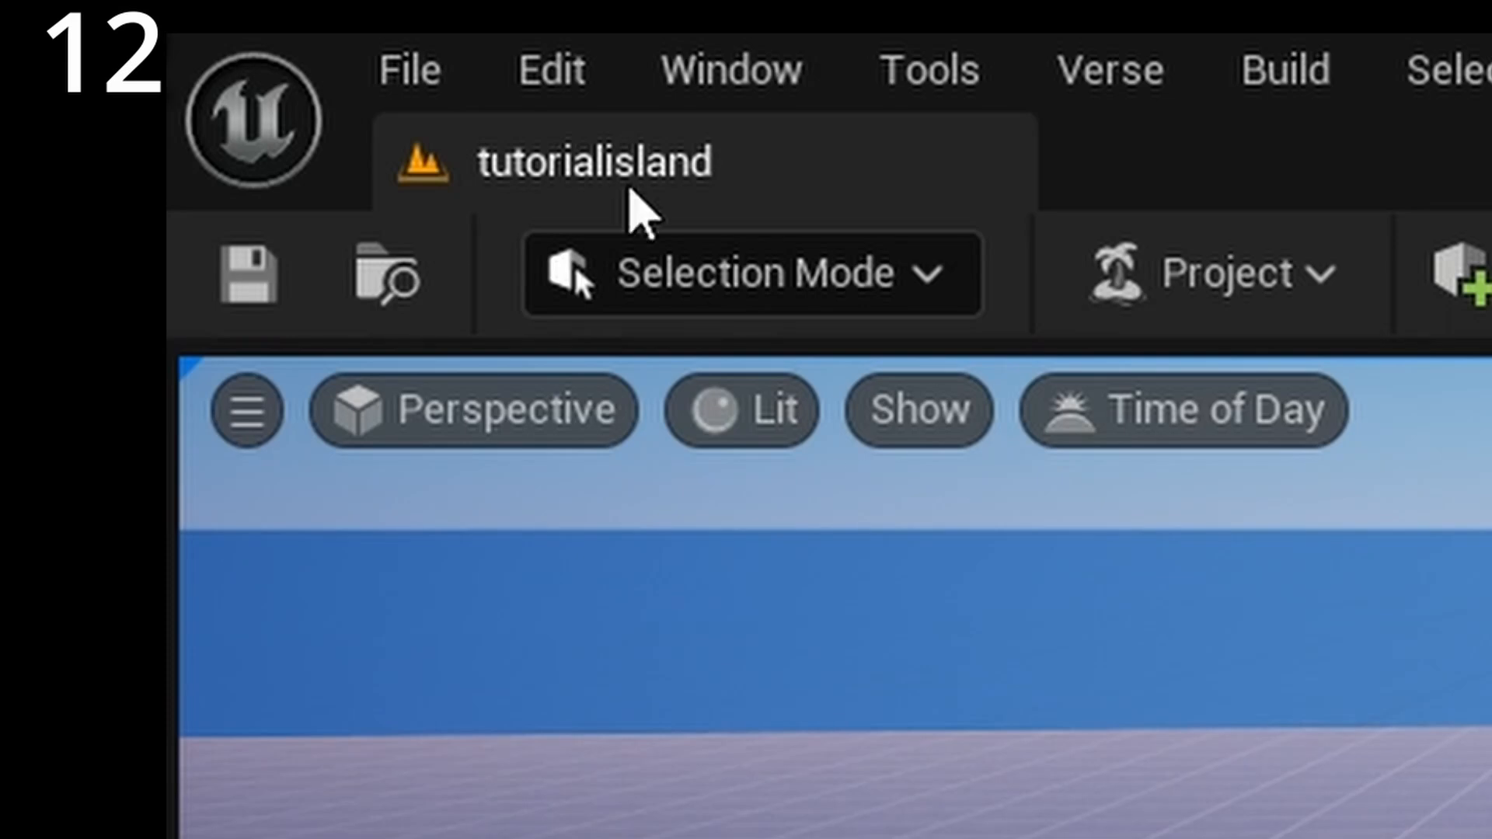
Step: Review the available editor modes and switch through Landscape, Foliage, Modeling and Animation in turn
{"action": "left_click", "coordinate": [812, 278]}
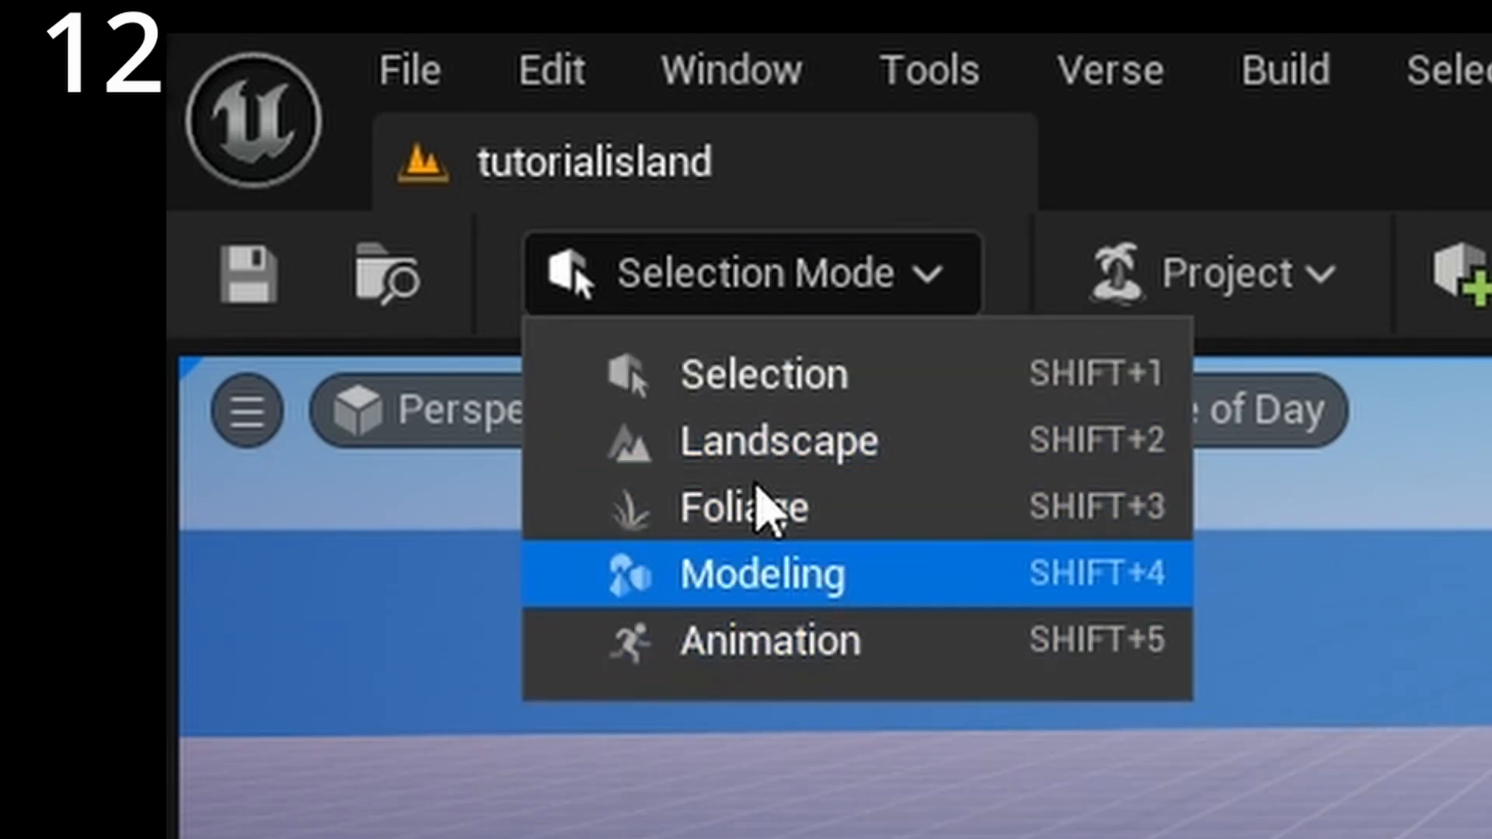
{"action": "left_click", "coordinate": [1422, 669]}
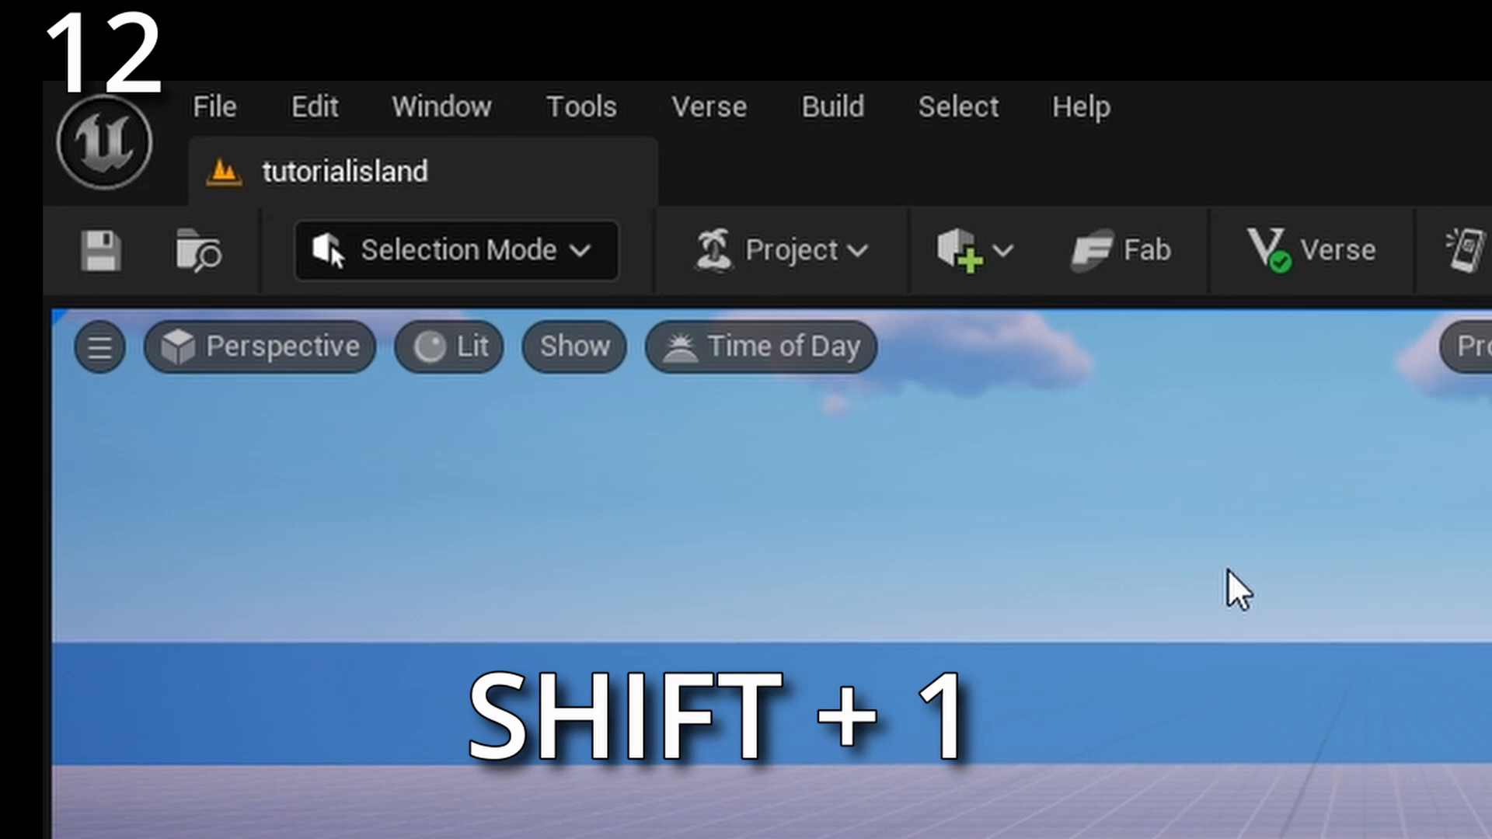
{"action": "key", "text": "shift+2"}
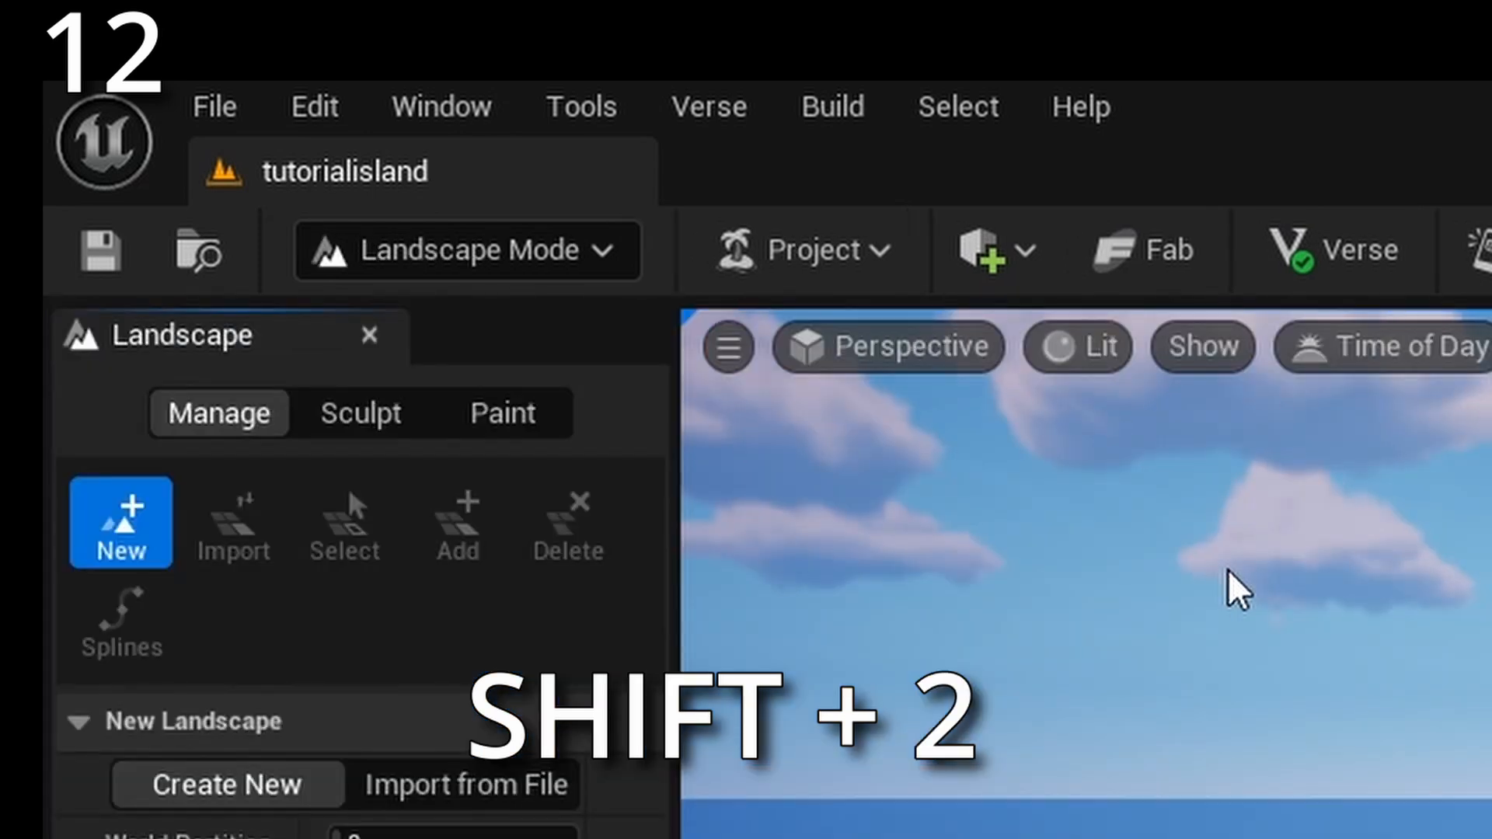
{"action": "key", "text": "shift+3"}
{"action": "key", "text": "shift+4"}
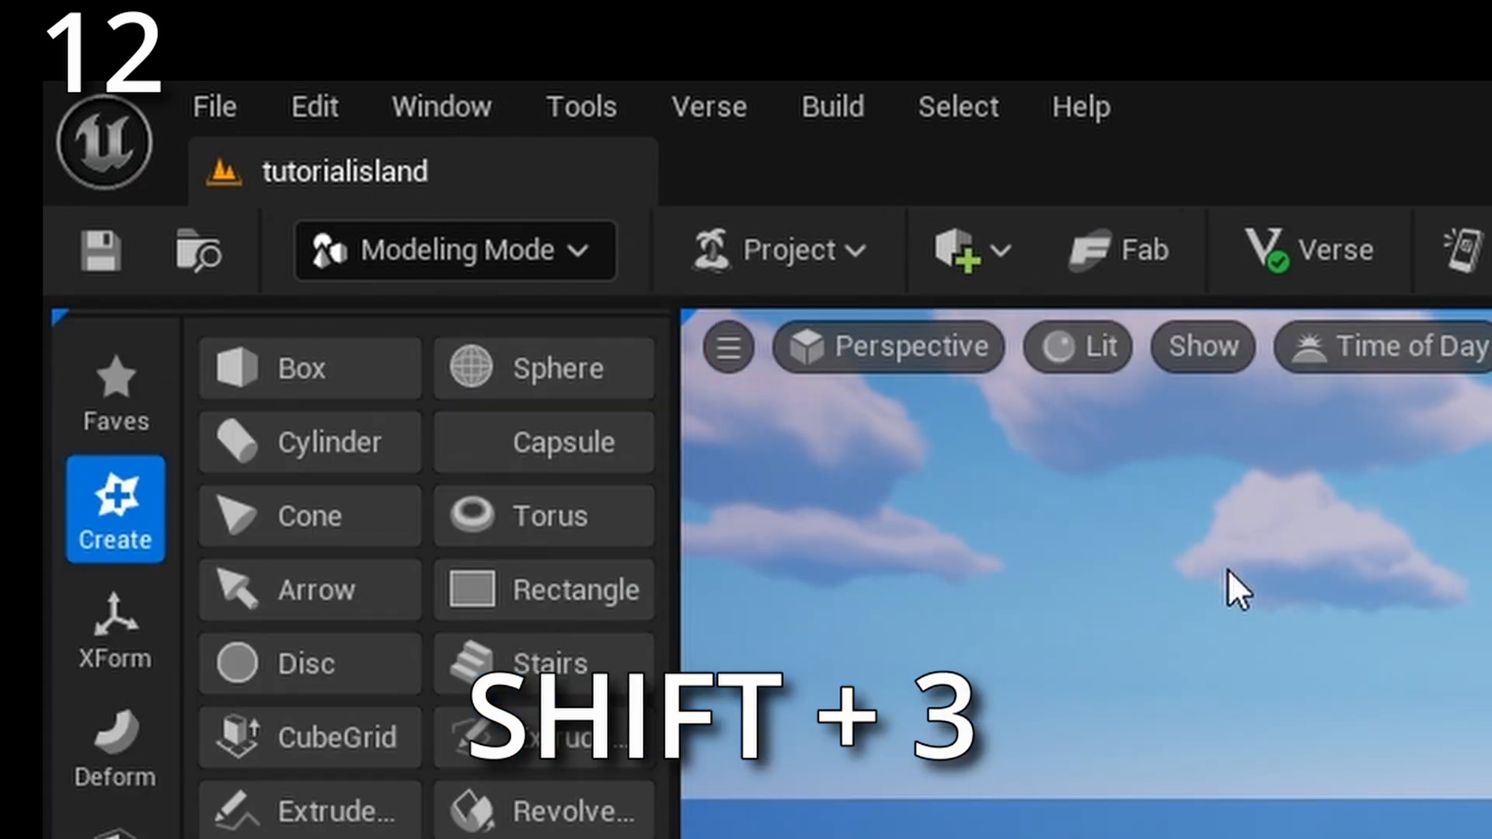
{"action": "key", "text": "shift+5"}
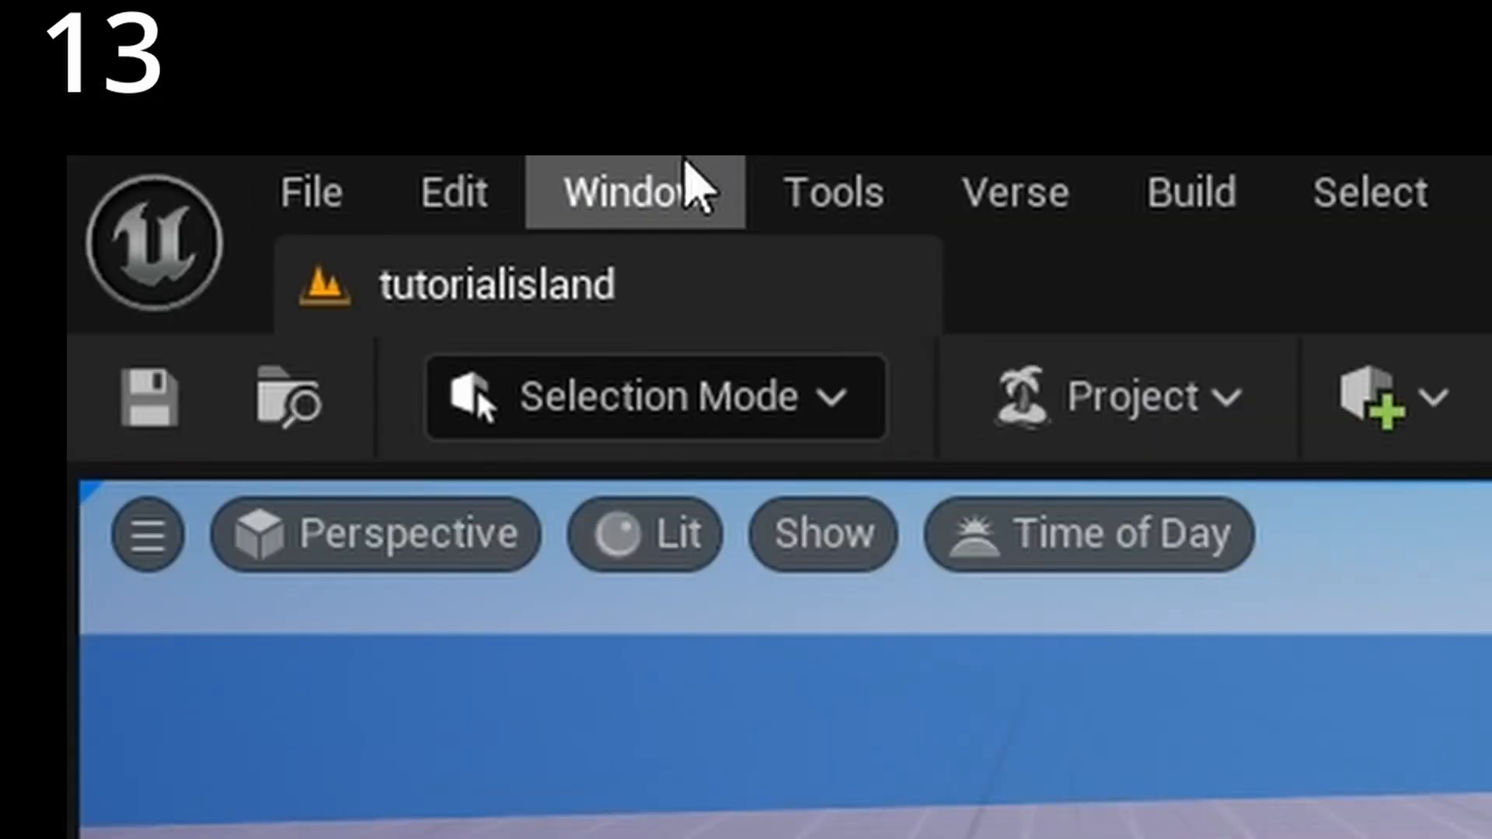
Step: Open the Appearance section of the Editor Preferences and set the Active Theme to blue
{"action": "left_click", "coordinate": [471, 187]}
{"action": "left_click", "coordinate": [766, 838]}
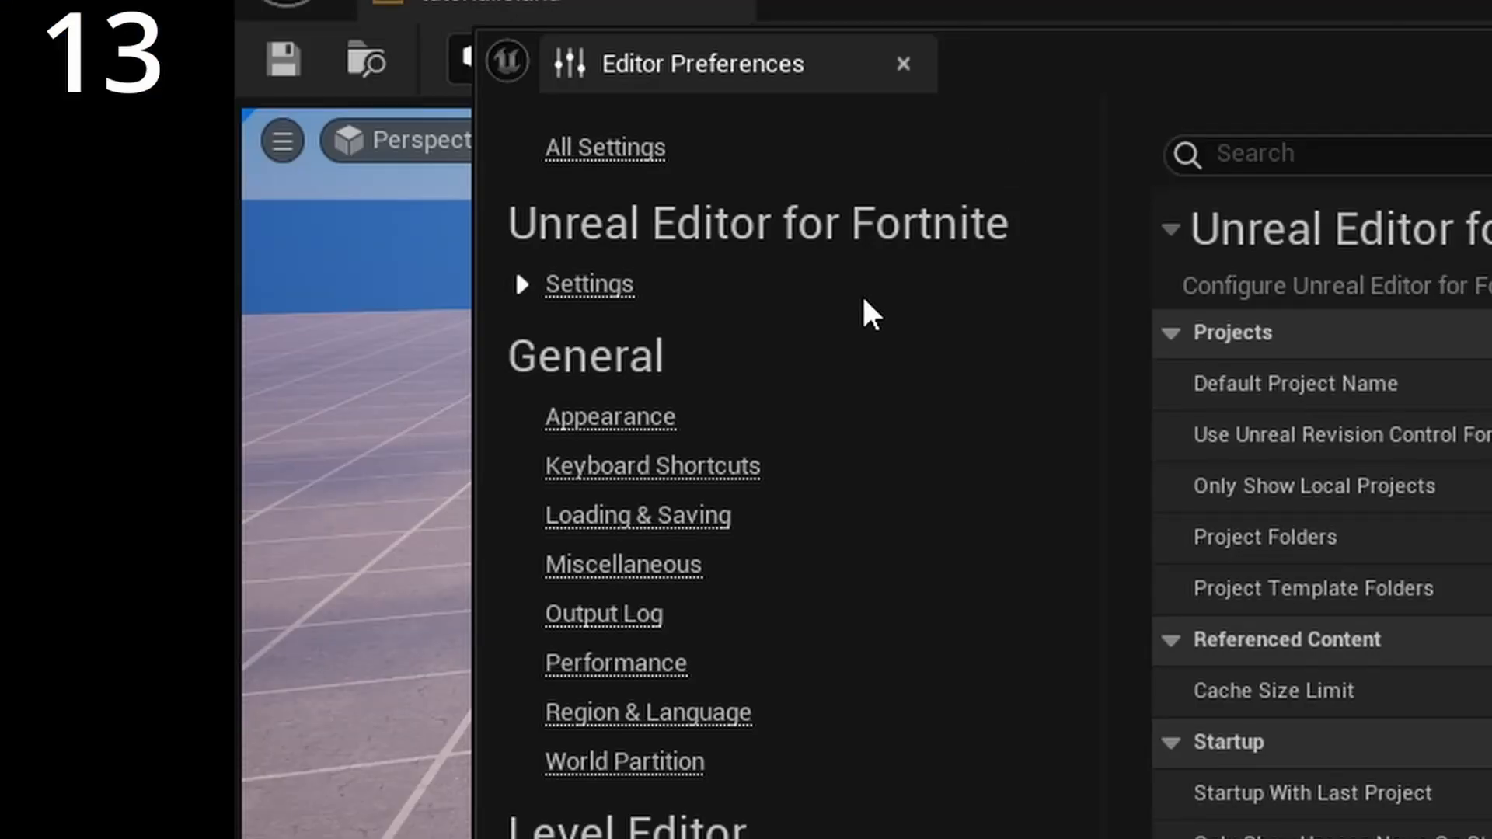
{"action": "left_click", "coordinate": [605, 424]}
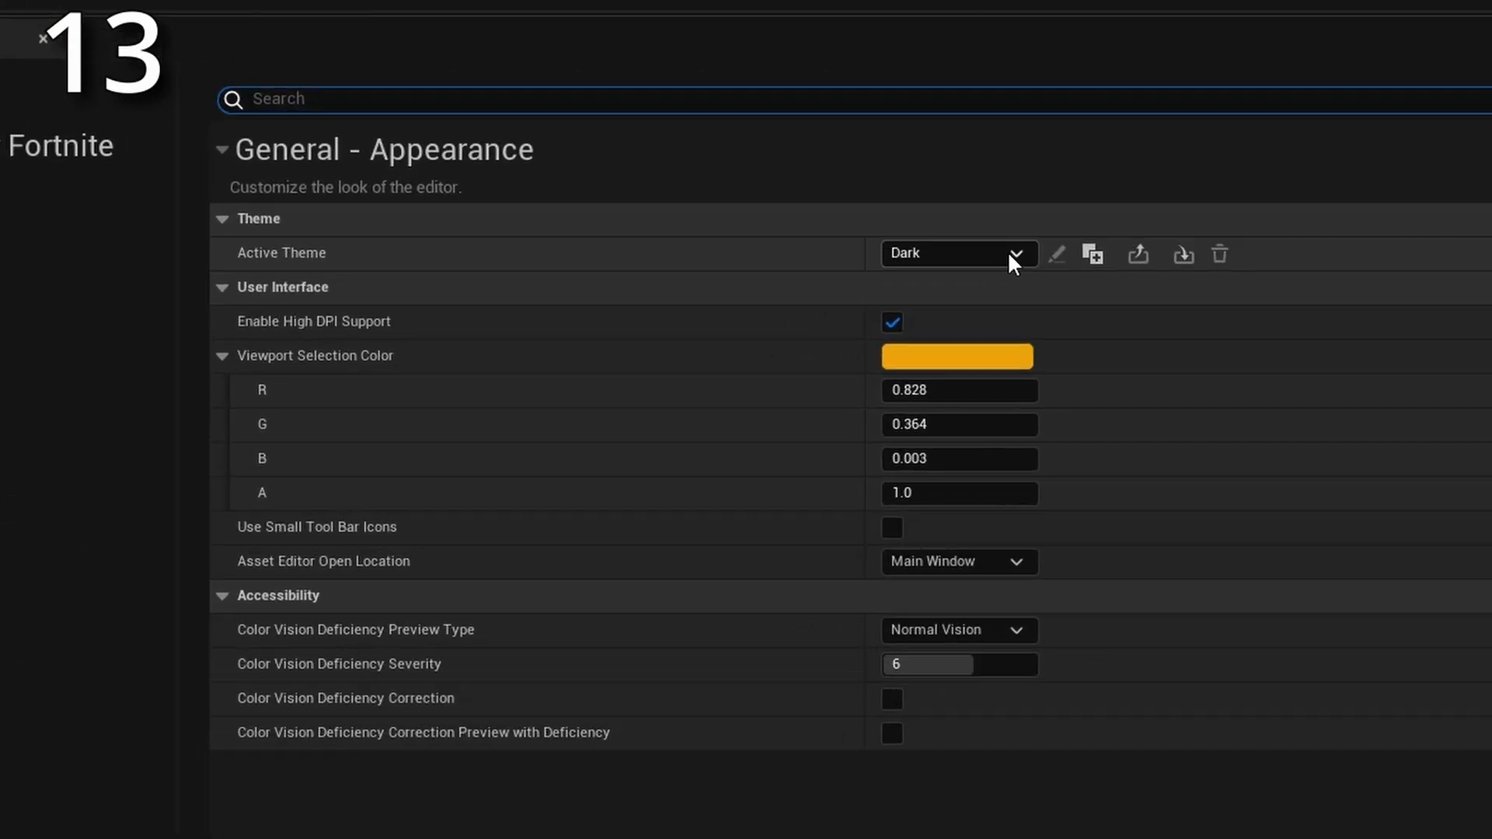
{"action": "left_click", "coordinate": [1009, 253]}
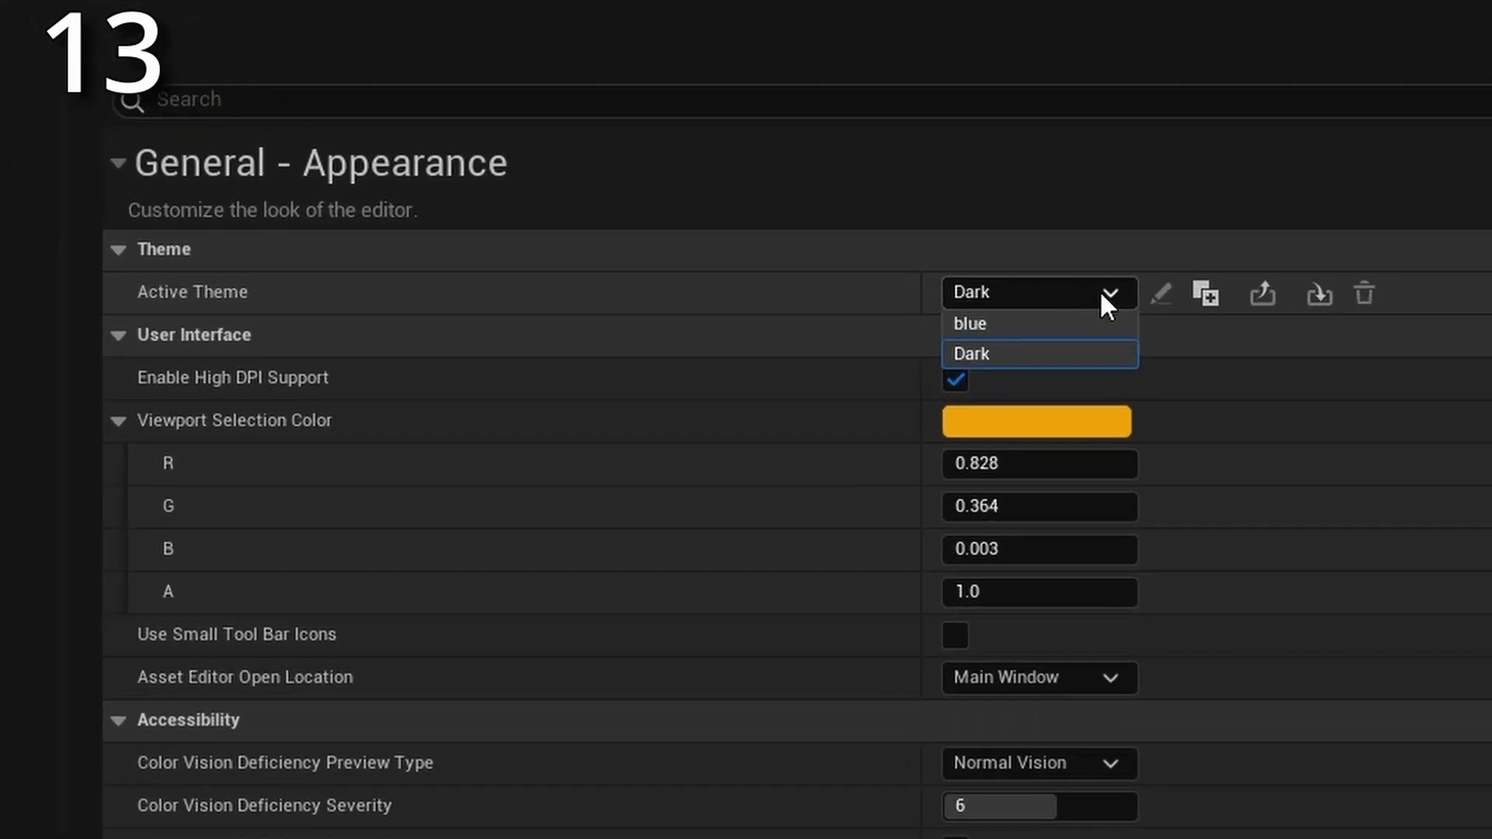
{"action": "left_click", "coordinate": [984, 280]}
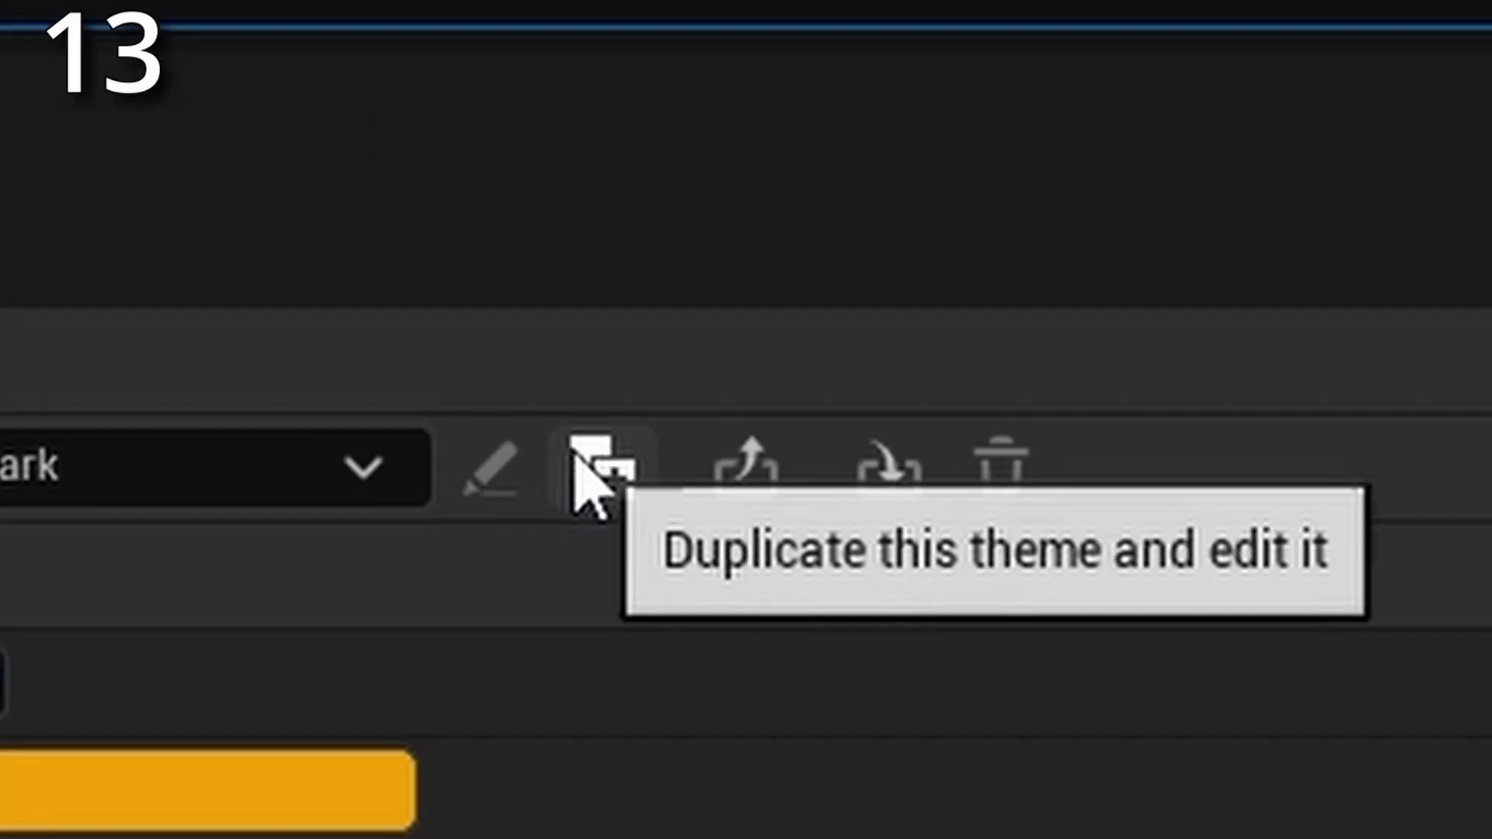
Step: Duplicate the Dark theme for editing and name the copy "green"
{"action": "left_click", "coordinate": [915, 192]}
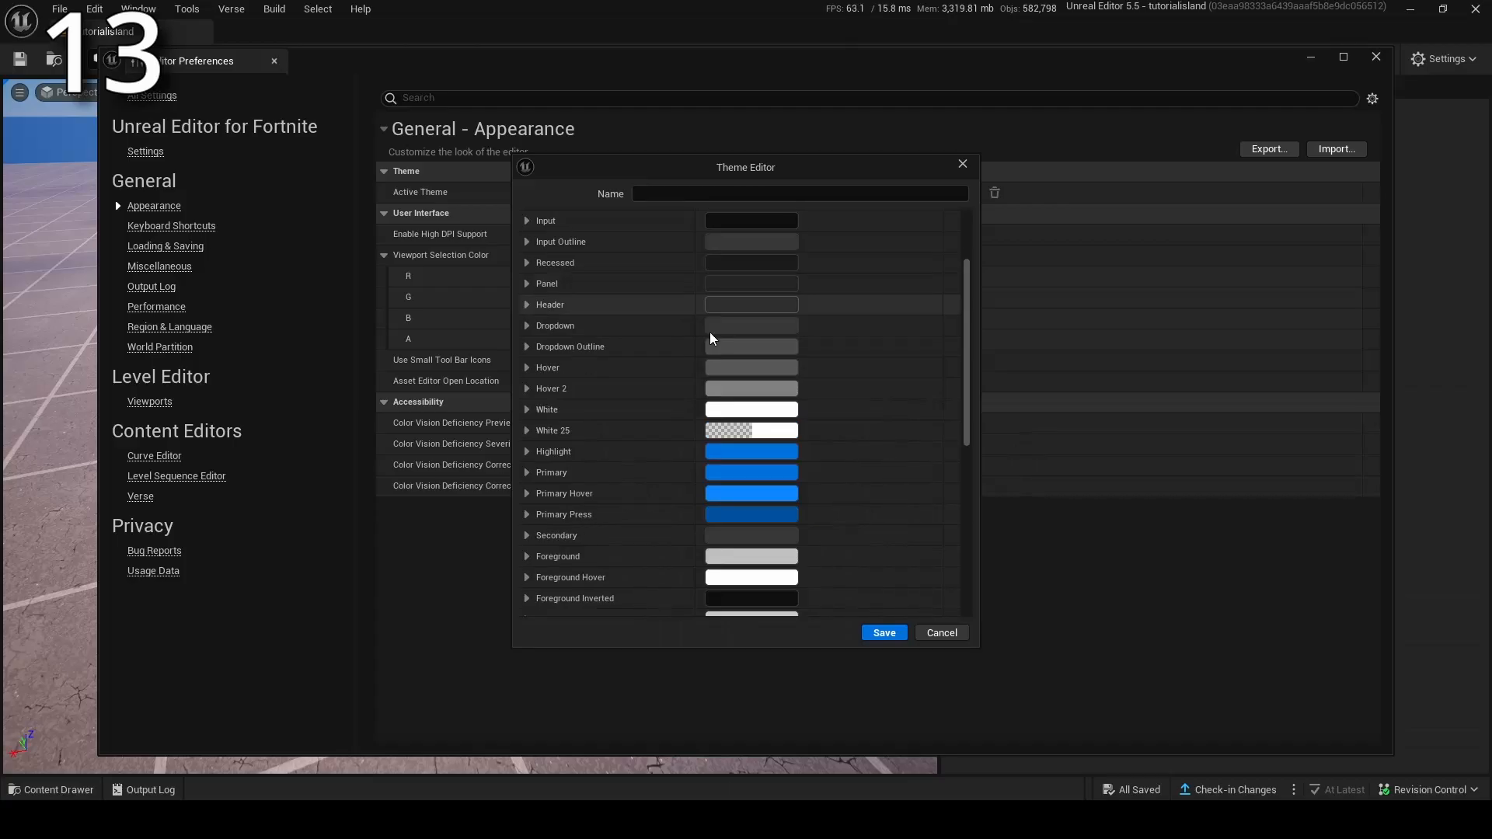
{"action": "scroll", "coordinate": [707, 340], "scroll_direction": "down", "scroll_amount": 6}
{"action": "scroll", "coordinate": [703, 342], "scroll_direction": "up", "scroll_amount": 10}
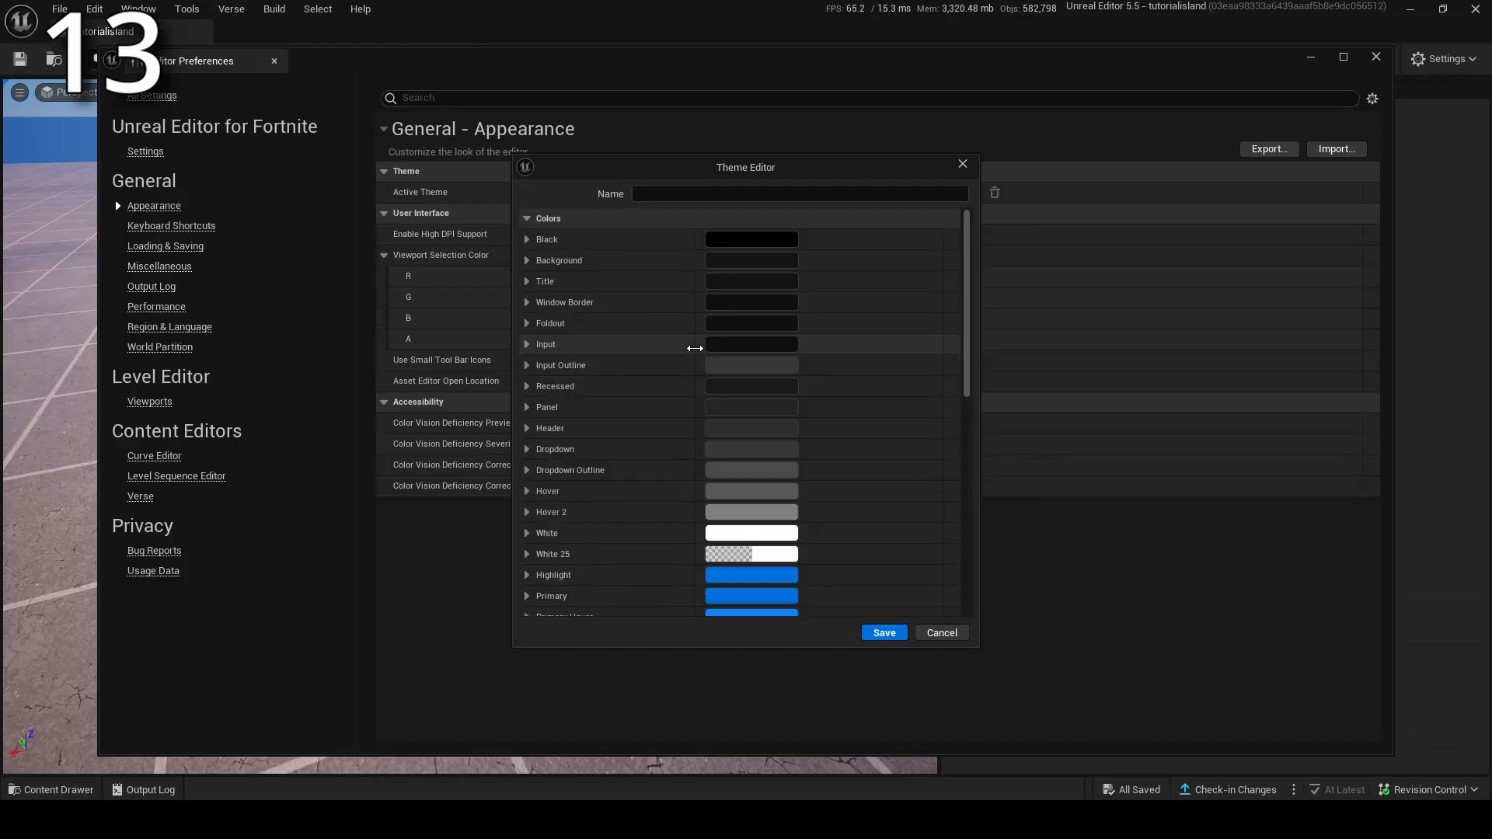
{"action": "left_click", "coordinate": [660, 193]}
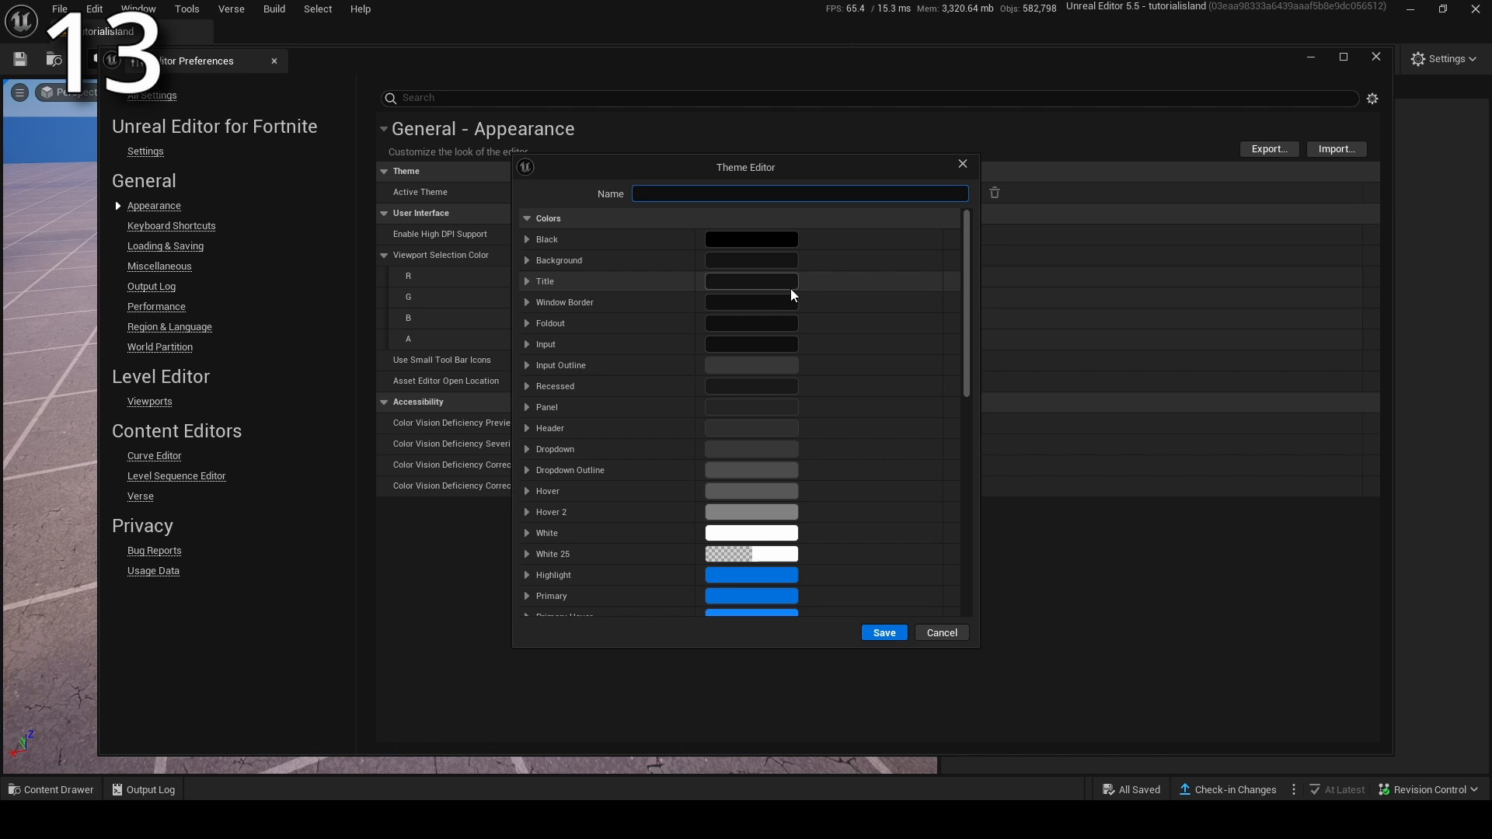
{"action": "type", "text": "green"}
Step: Pick a color for the theme's Black entry and open its Background color for editing
{"action": "left_click", "coordinate": [753, 246]}
{"action": "left_click_drag", "start_coordinate": [838, 341], "coordinate": [812, 474]}
{"action": "left_click", "coordinate": [976, 630]}
{"action": "left_click", "coordinate": [735, 262]}
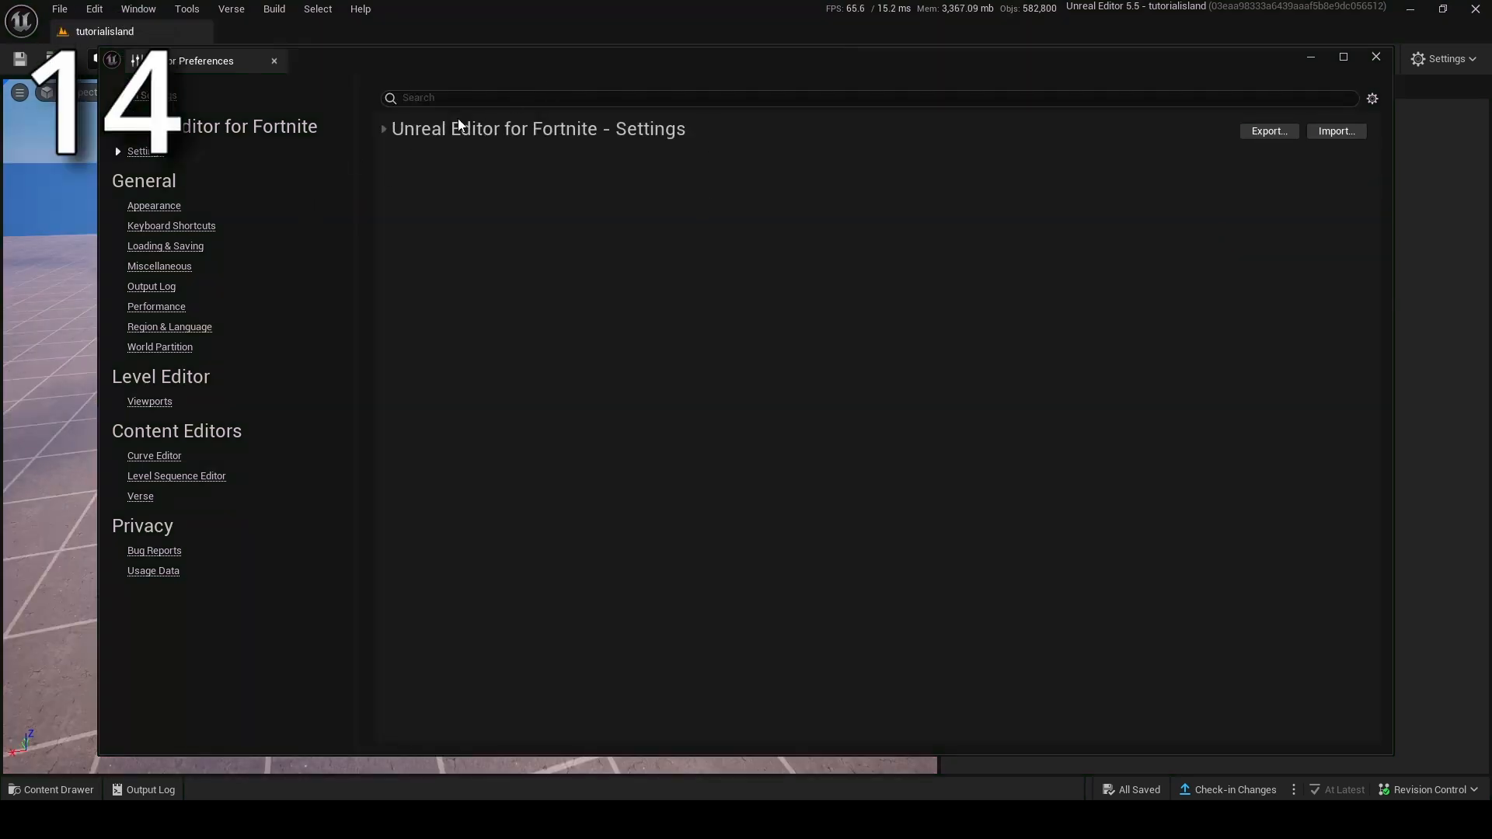
Step: Search the Editor Preferences for "color" and set the Color Vision Deficiency Preview Type to Deuteranope (green weak/blind)
{"action": "left_click", "coordinate": [459, 124]}
{"action": "type", "text": "color"}
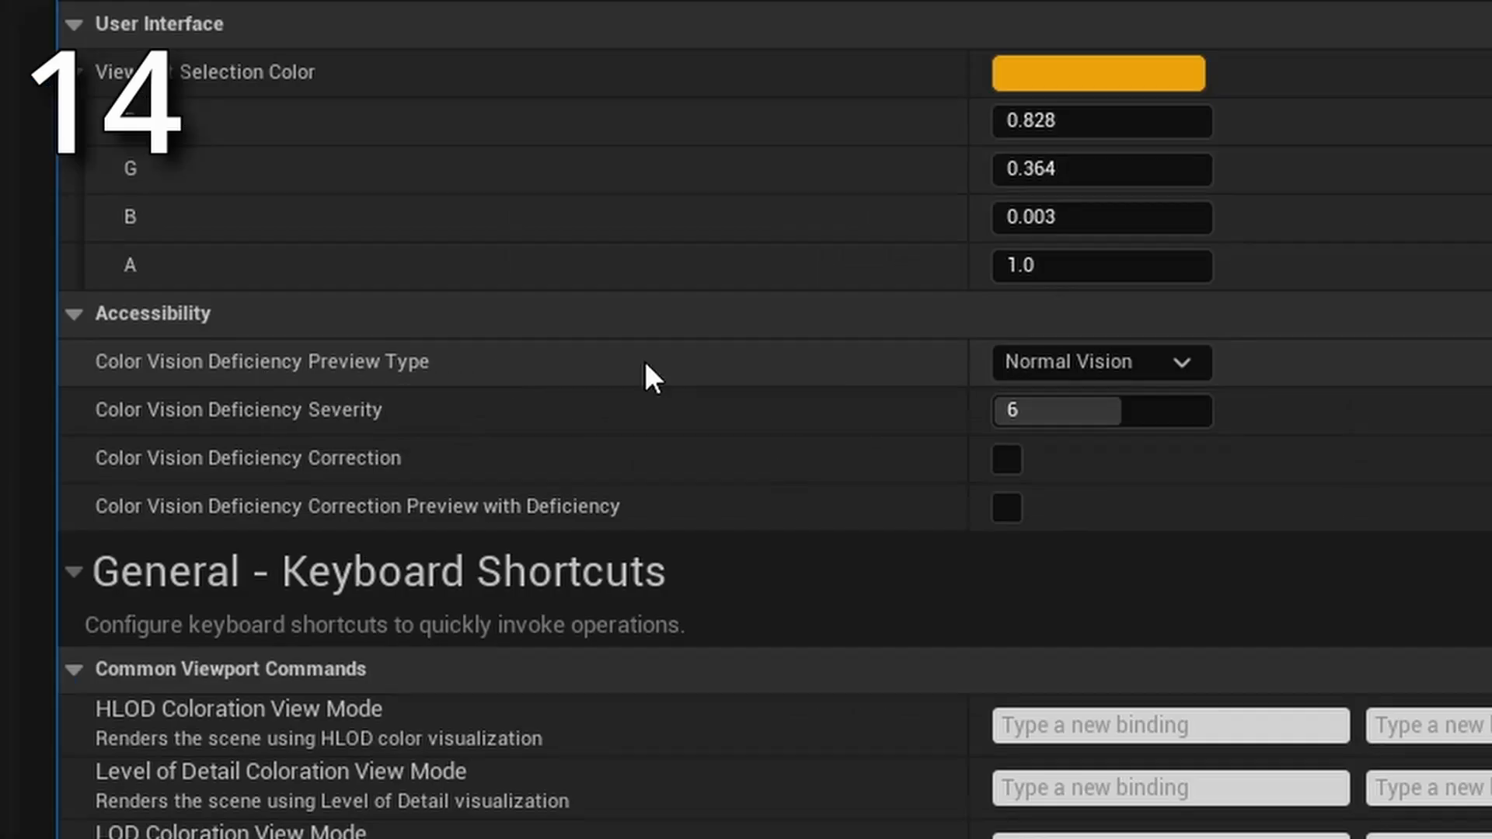
{"action": "left_click", "coordinate": [1180, 362]}
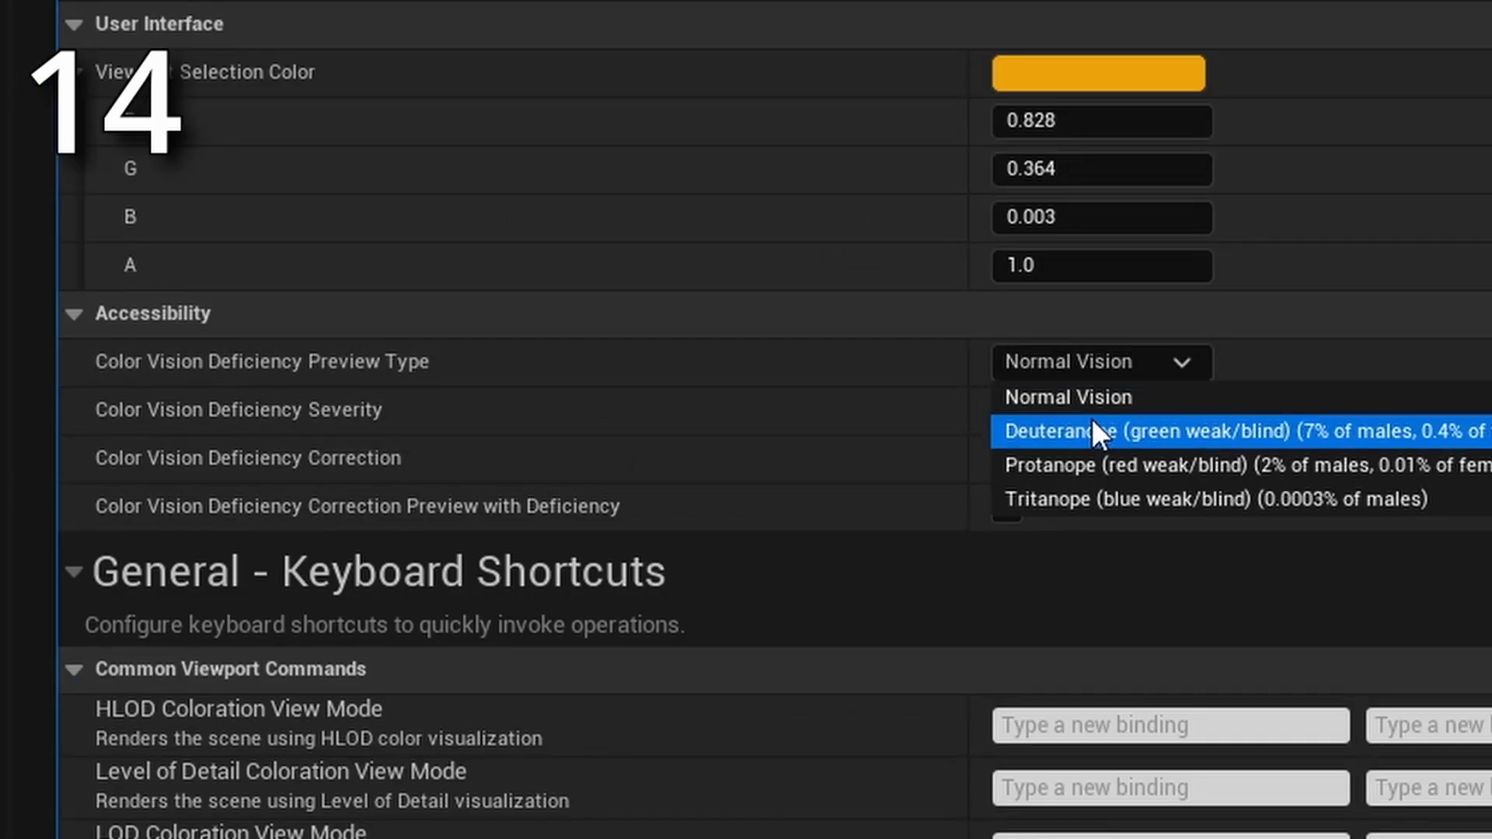
{"action": "left_click", "coordinate": [1097, 427]}
Step: Cycle the Color Vision Deficiency Preview Type through Deuteranope, Protanope and Tritanope, ending on Tritanope, to compare their effect on the editor
{"action": "left_click", "coordinate": [1054, 366]}
{"action": "left_click", "coordinate": [1036, 369]}
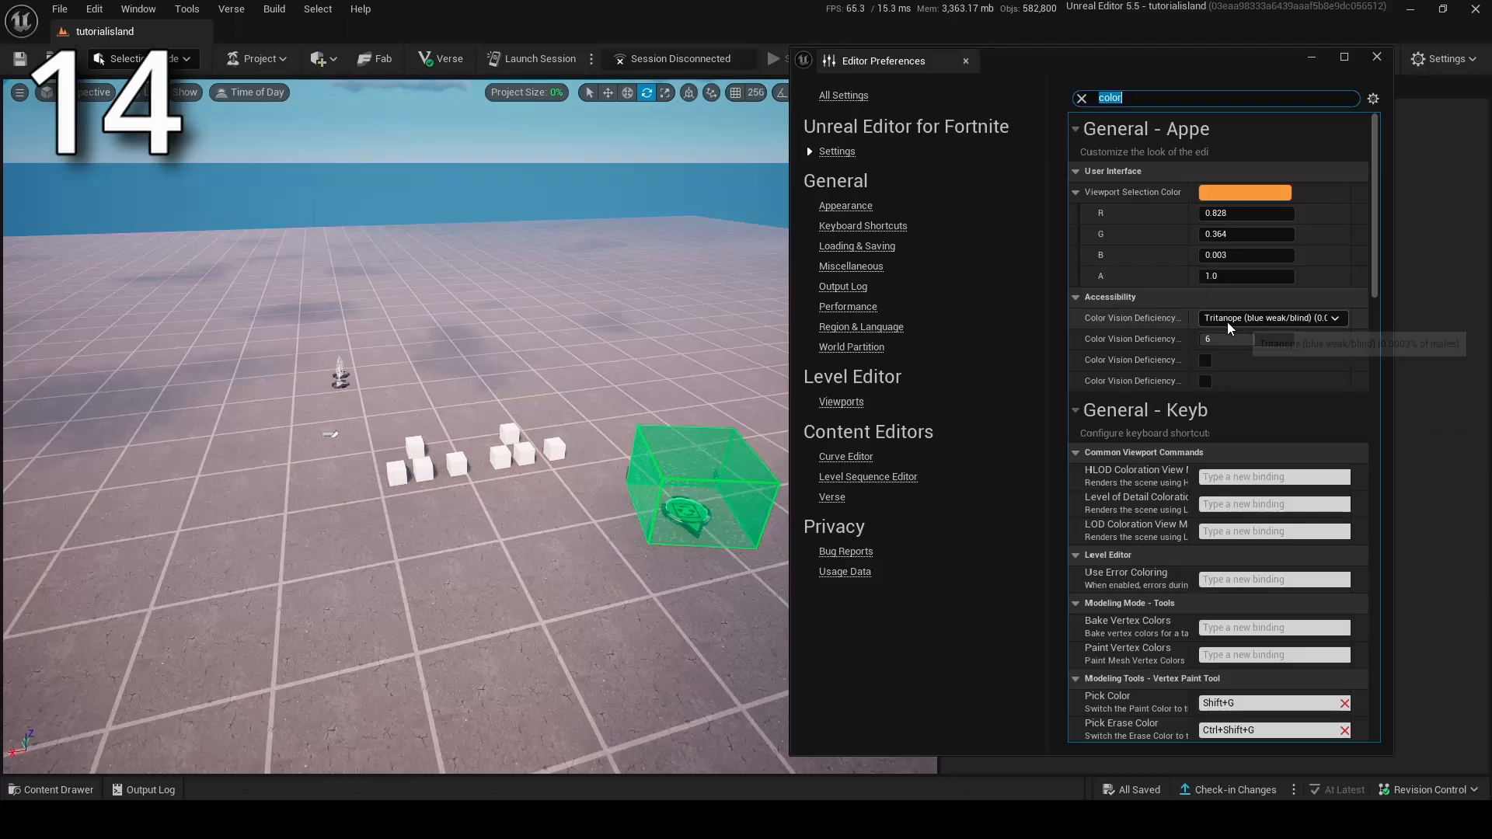
{"action": "left_click", "coordinate": [1061, 369]}
{"action": "left_click", "coordinate": [1231, 347]}
{"action": "left_click", "coordinate": [1228, 324]}
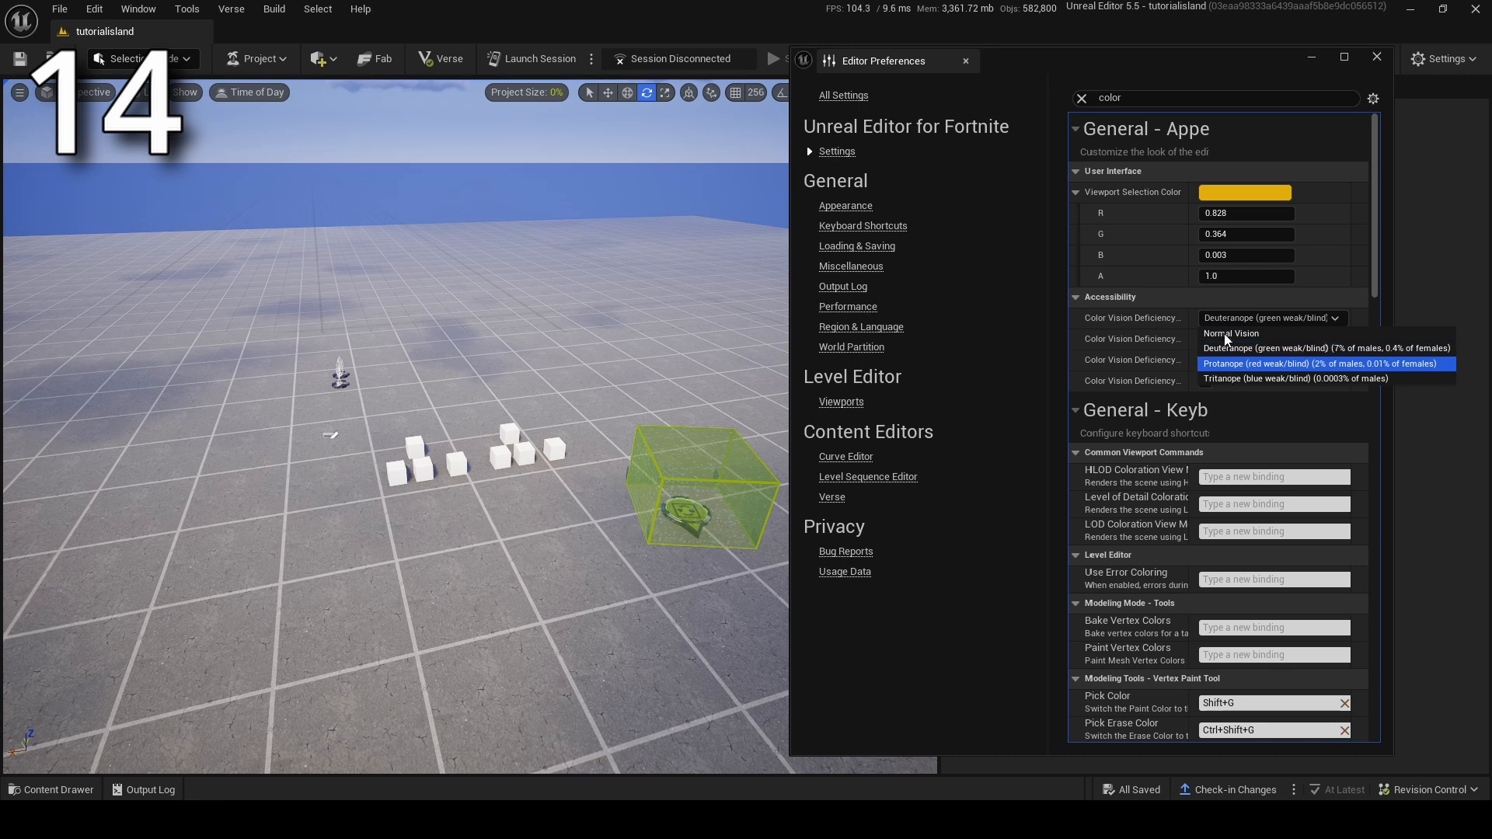
{"action": "left_click", "coordinate": [1230, 363]}
{"action": "left_click", "coordinate": [1225, 322]}
{"action": "left_click", "coordinate": [1235, 377]}
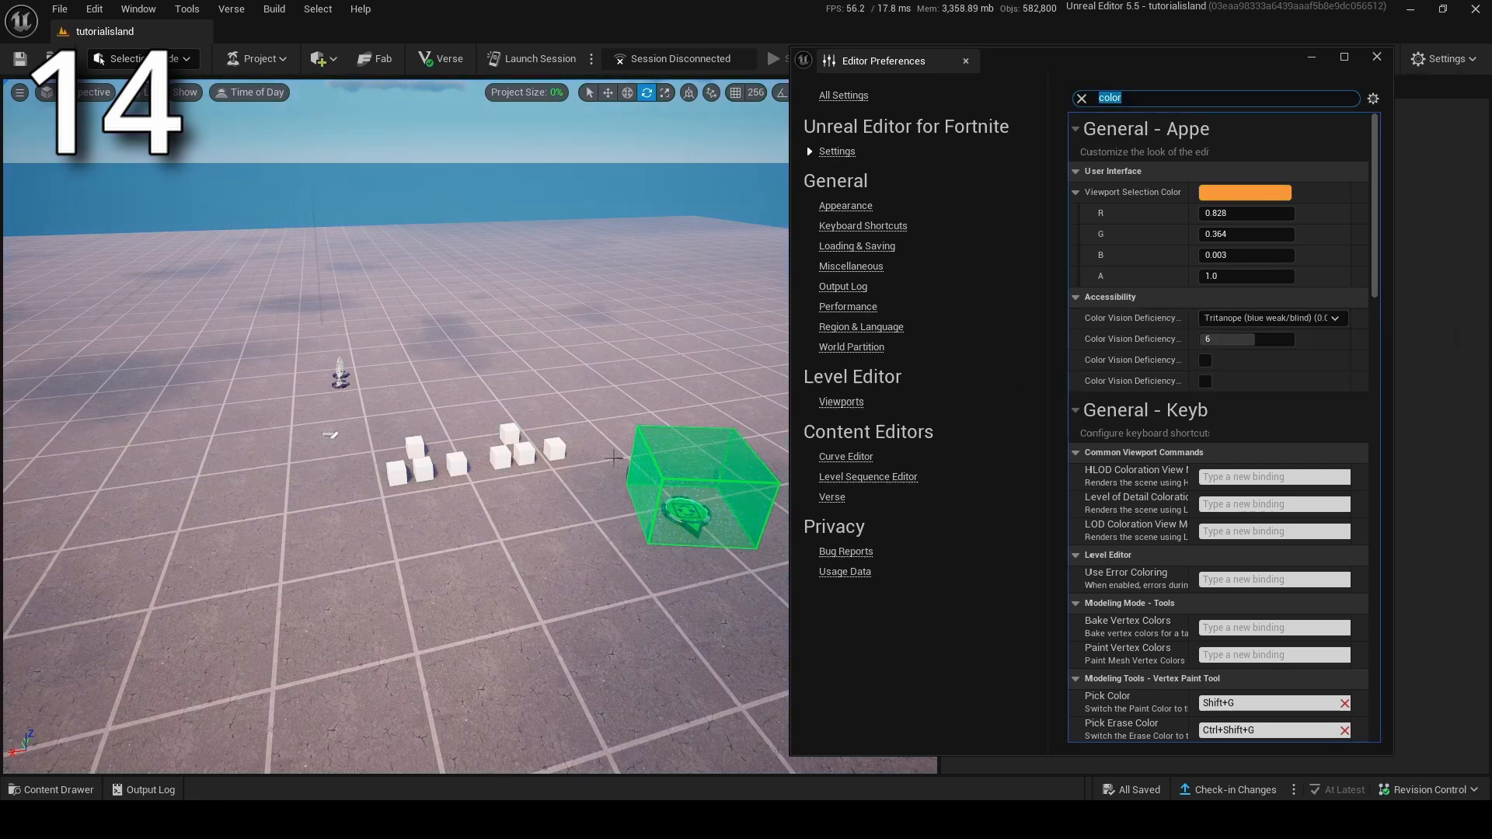
{"action": "left_click", "coordinate": [1253, 321]}
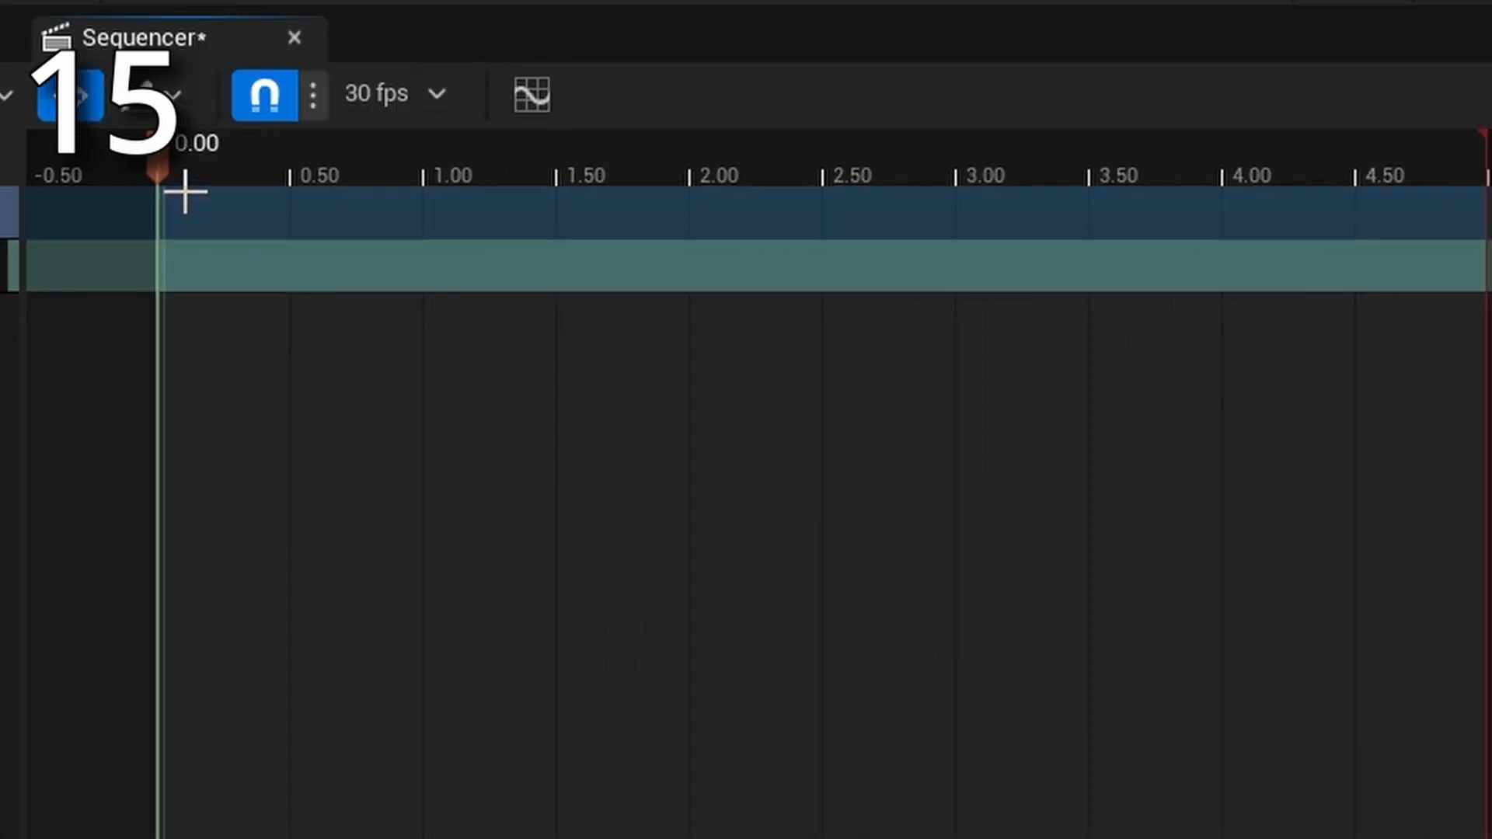
Step: Jump the Sequencer playhead to the start and the end of the sequence, and play forward from near the start
{"action": "left_click_drag", "start_coordinate": [622, 257], "coordinate": [879, 275]}
{"action": "key", "text": "Up"}
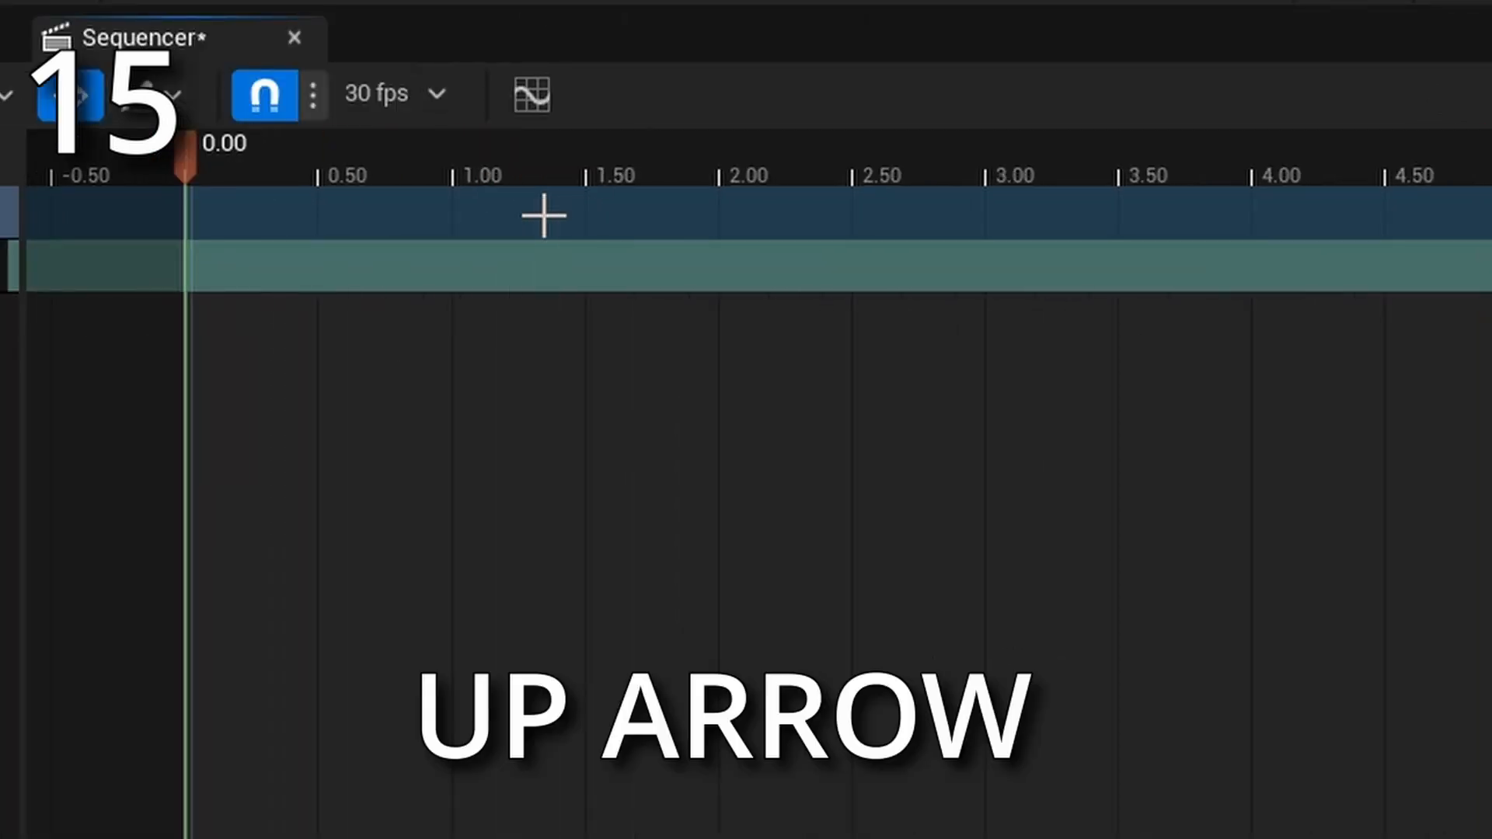
{"action": "left_click_drag", "start_coordinate": [785, 160], "coordinate": [799, 161]}
{"action": "key", "text": "ctrl+Up"}
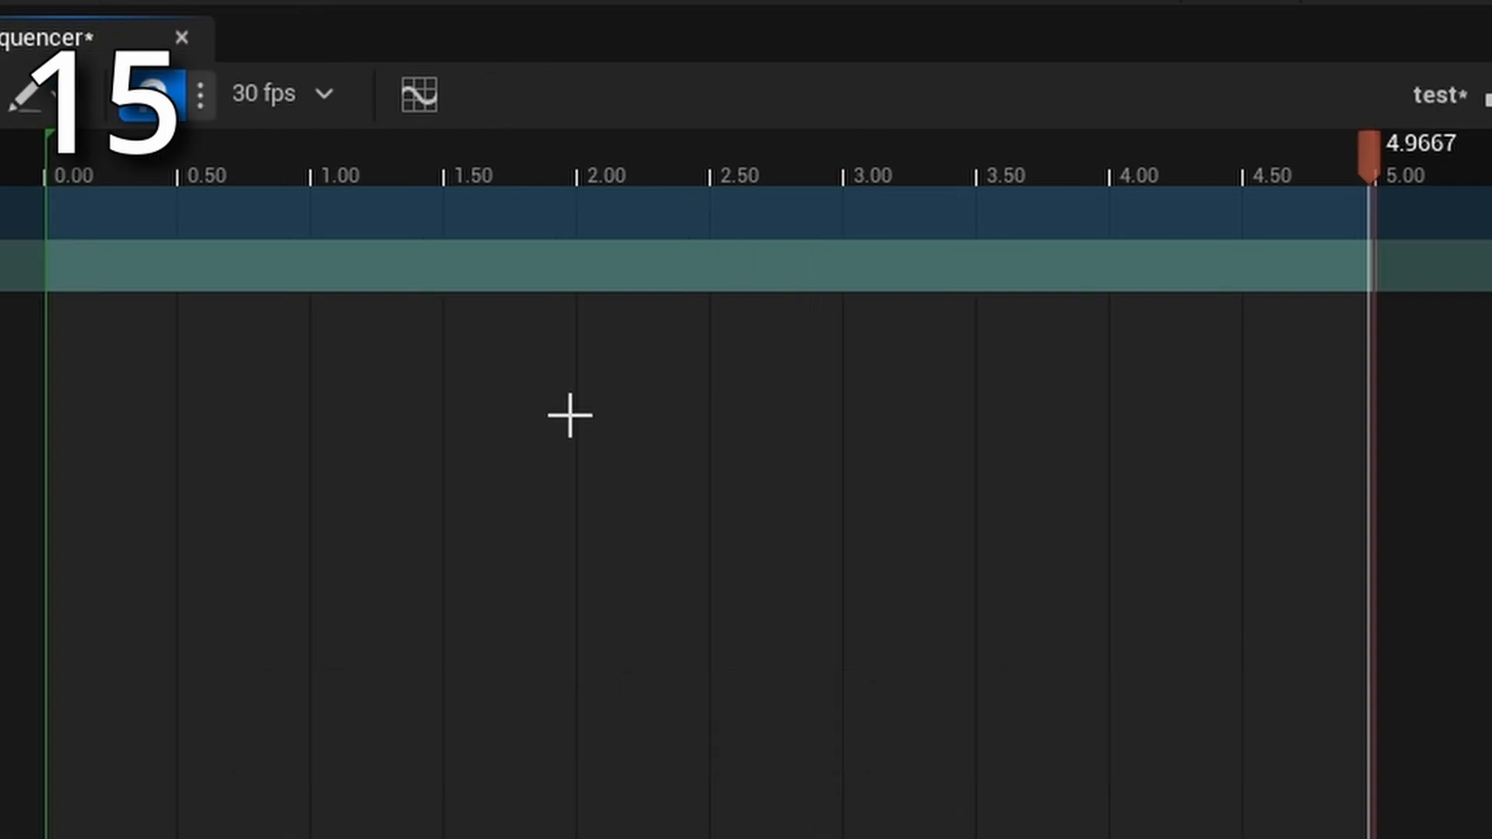
{"action": "left_click_drag", "start_coordinate": [1280, 183], "coordinate": [134, 283]}
{"action": "key", "text": "Down"}
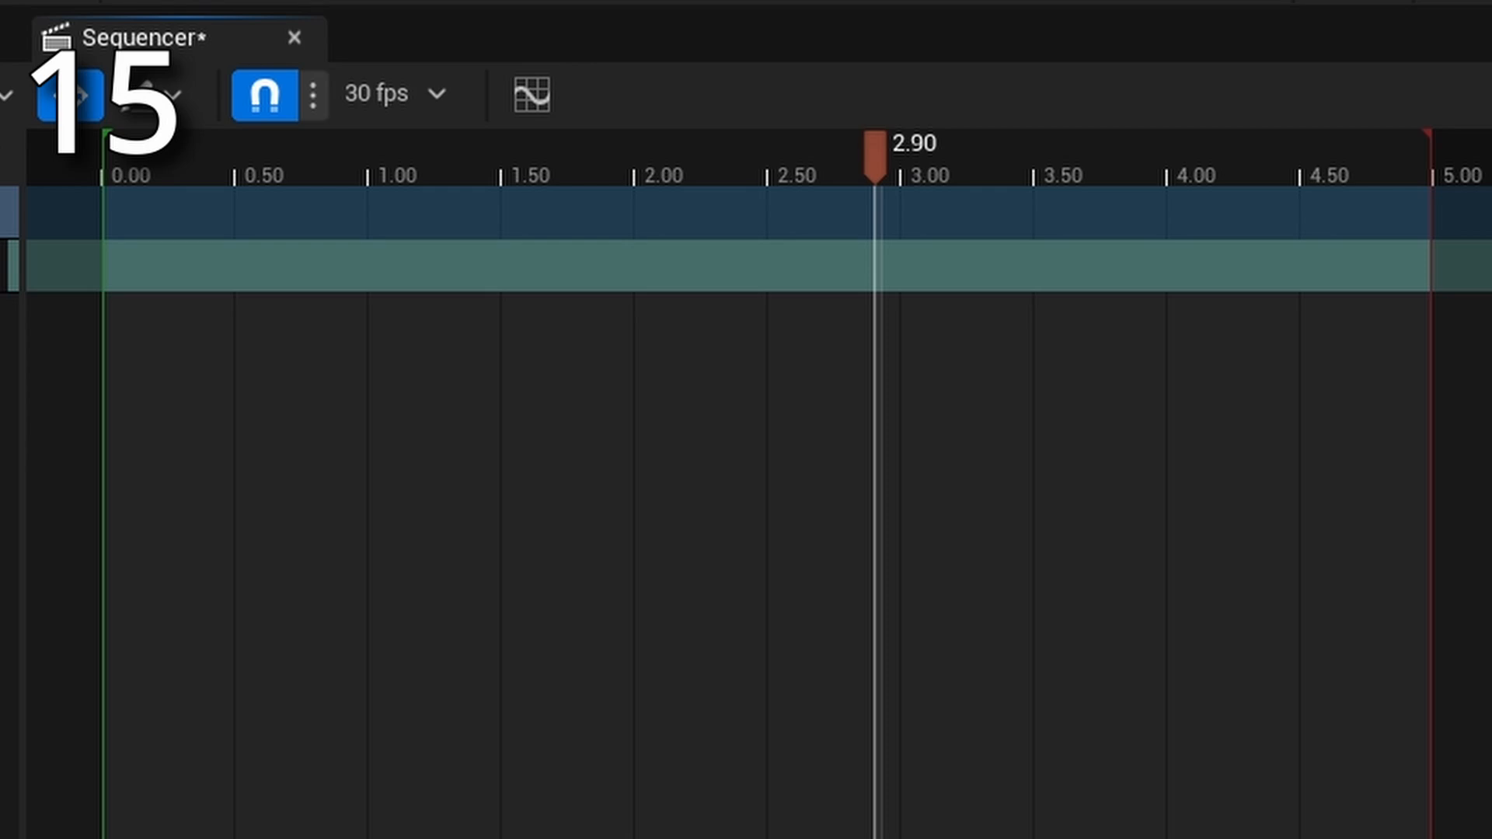
Step: Step the playhead backward and forward through the sequence one frame at a time
{"action": "key", "text": "Left"}
{"action": "key", "text": "Left"}
{"action": "key", "text": "Left"}
{"action": "key", "text": "Left"}
{"action": "key", "text": "Left"}
{"action": "key", "text": "Left"}
{"action": "key", "text": "Left"}
{"action": "key", "text": "Right"}
{"action": "key", "text": "Right"}
{"action": "key", "text": "Right"}
{"action": "key", "text": "Right"}
{"action": "key", "text": "Right"}
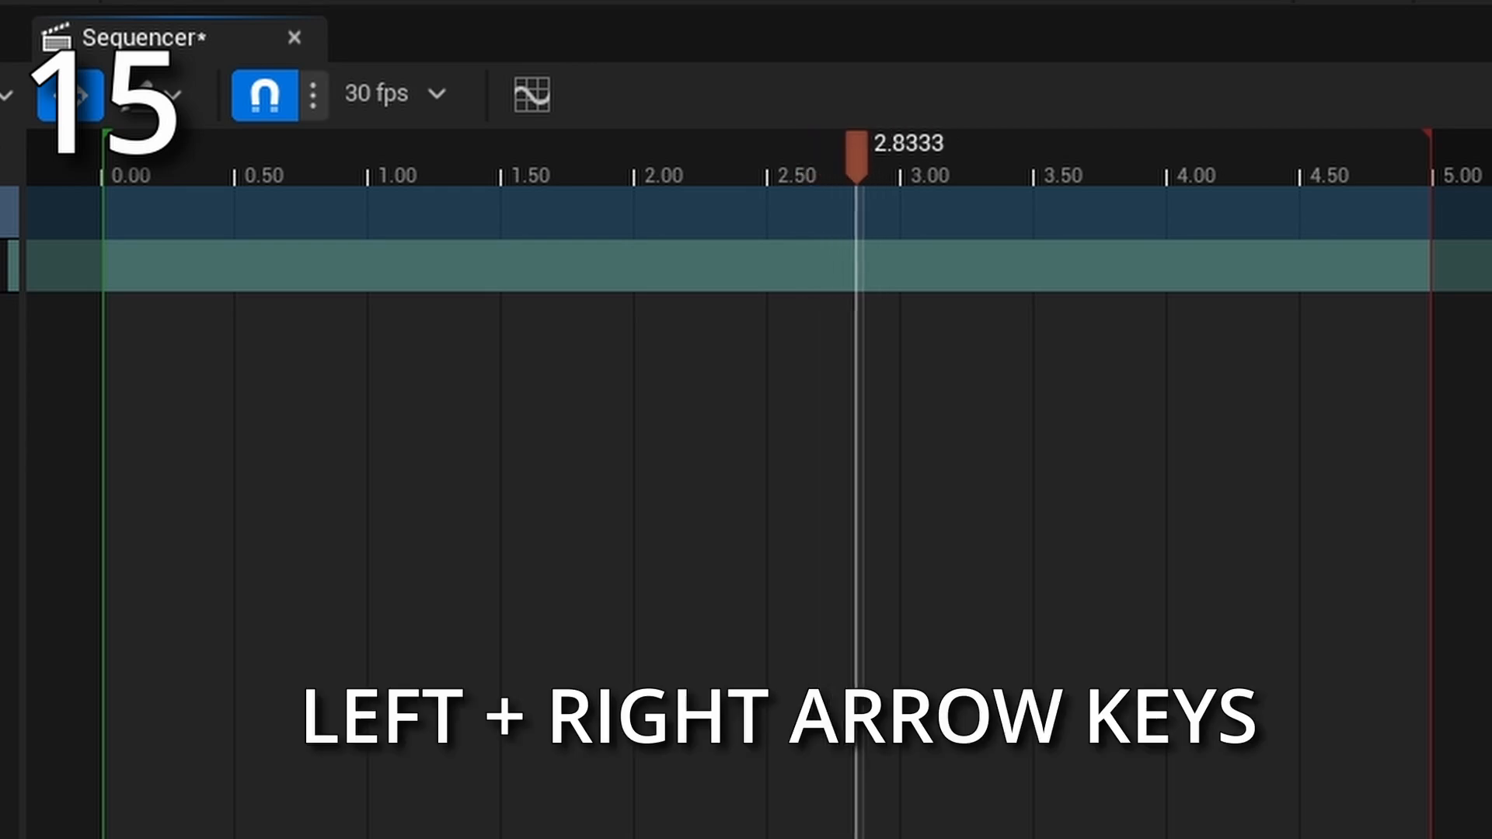
{"action": "key", "text": "Right"}
{"action": "key", "text": "Right"}
{"action": "key", "text": "Right"}
{"action": "key", "text": "Right"}
{"action": "key", "text": "Left"}
{"action": "key", "text": "Left"}
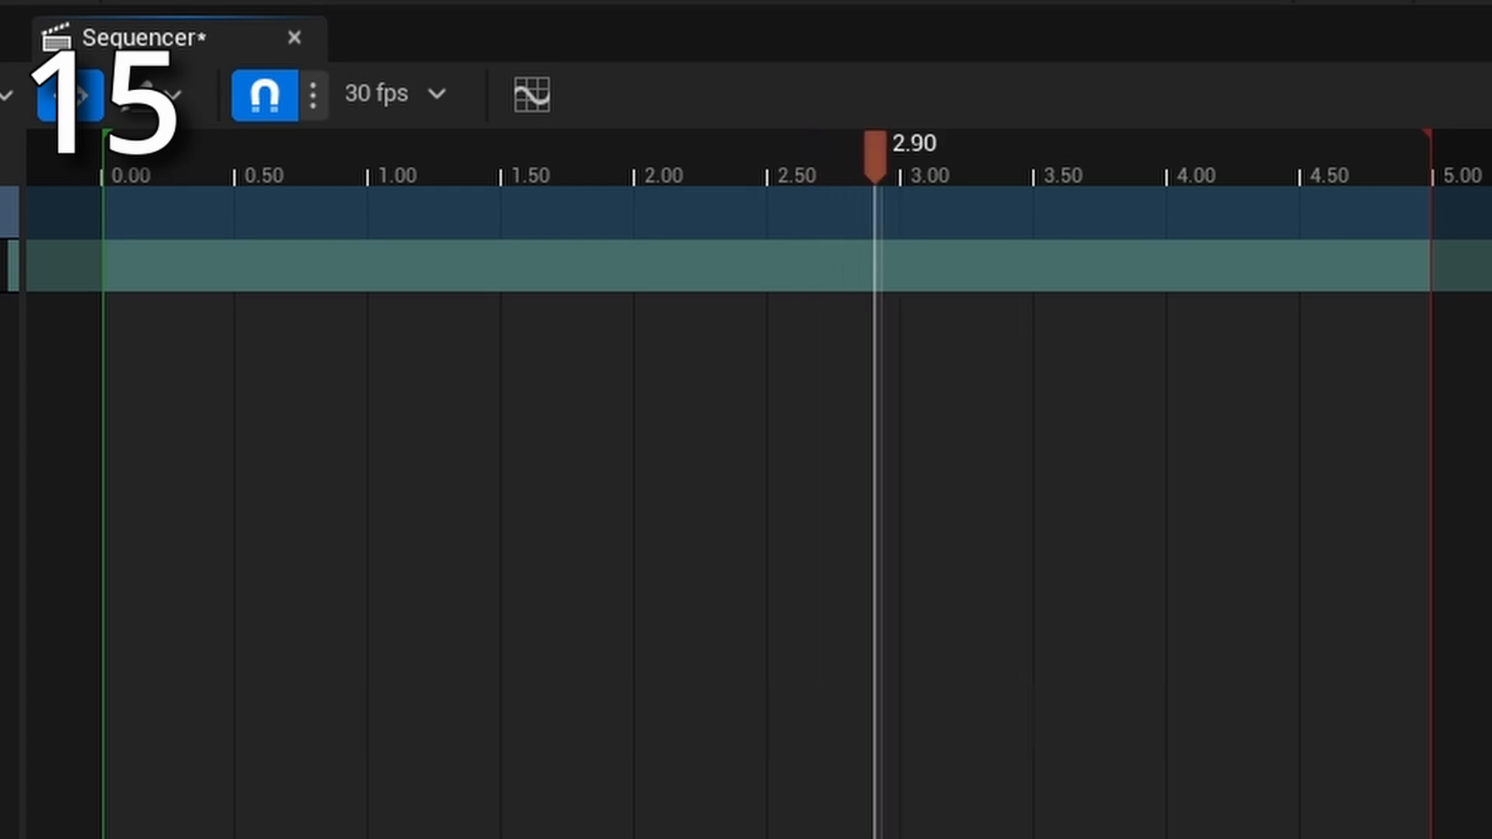
Step: Shuttle playback of the sequence backward and forward, alternating the direction twice
{"action": "key", "text": "j"}
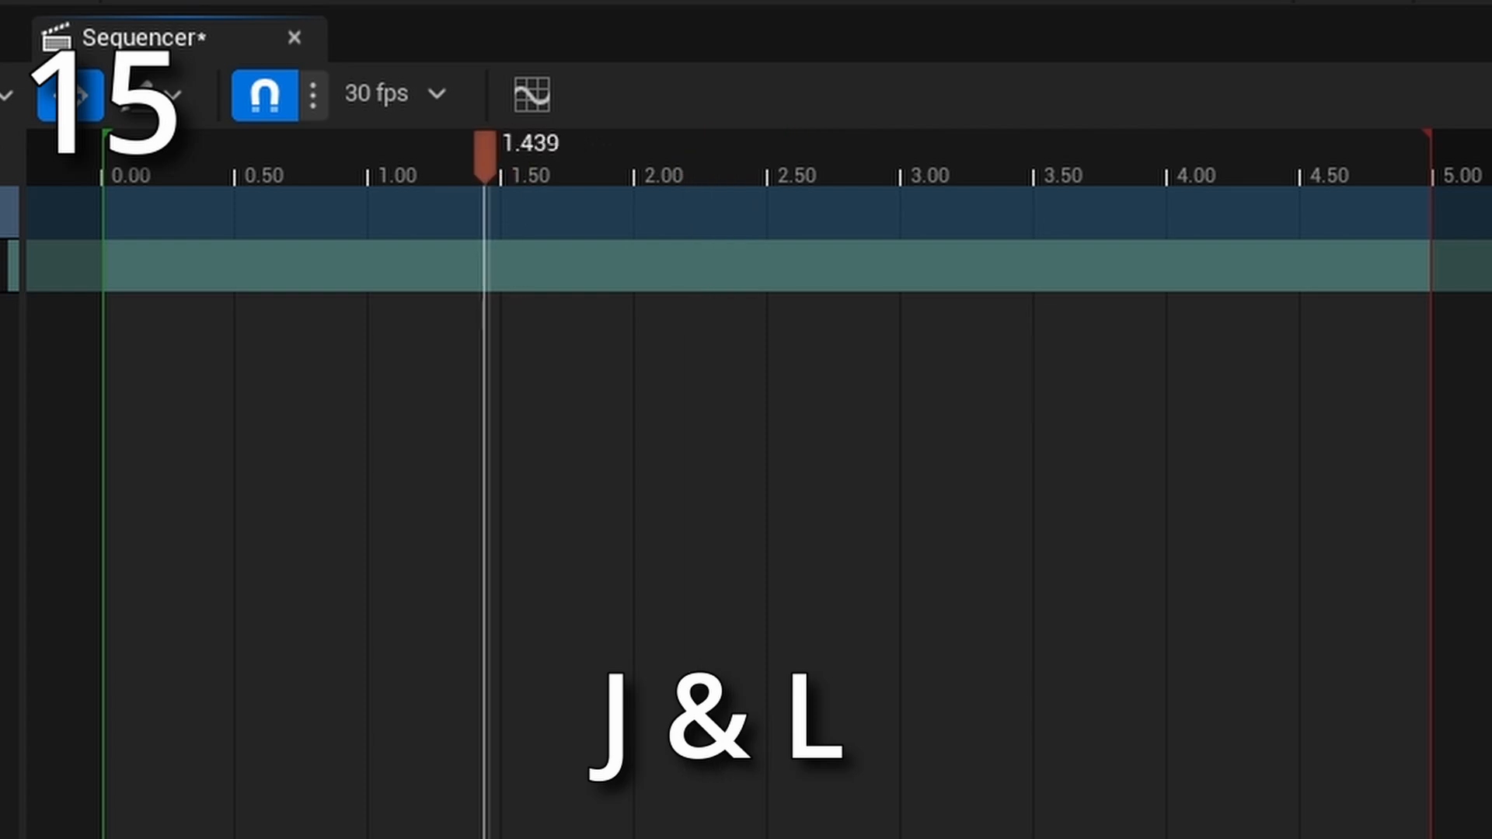
{"action": "key", "text": "l"}
{"action": "key", "text": "j"}
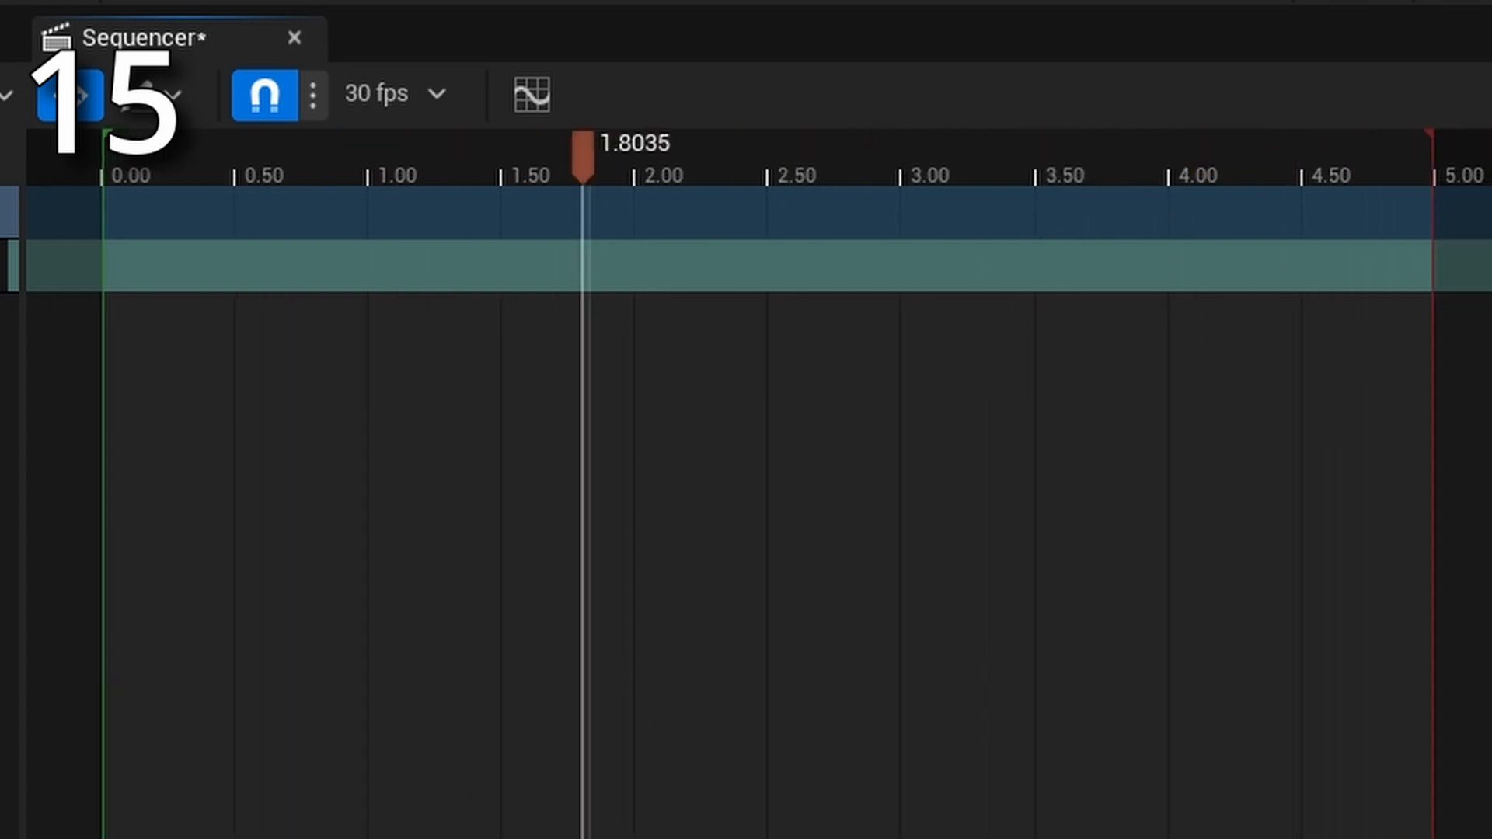
{"action": "key", "text": "l"}
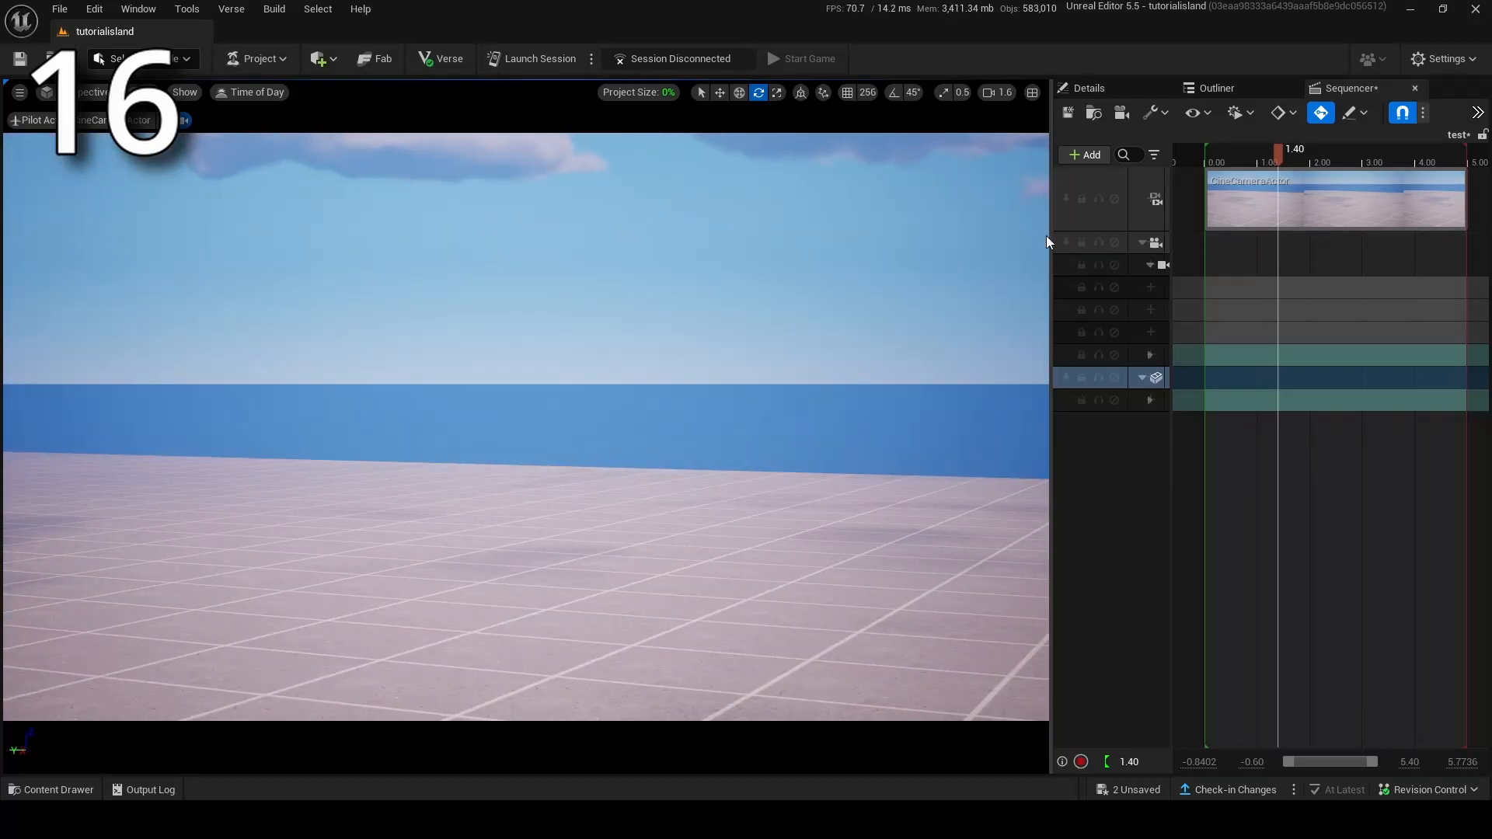
Step: Widen the Sequencer area and lock the viewport to the camera cuts track
{"action": "left_click_drag", "start_coordinate": [1050, 236], "coordinate": [828, 235]}
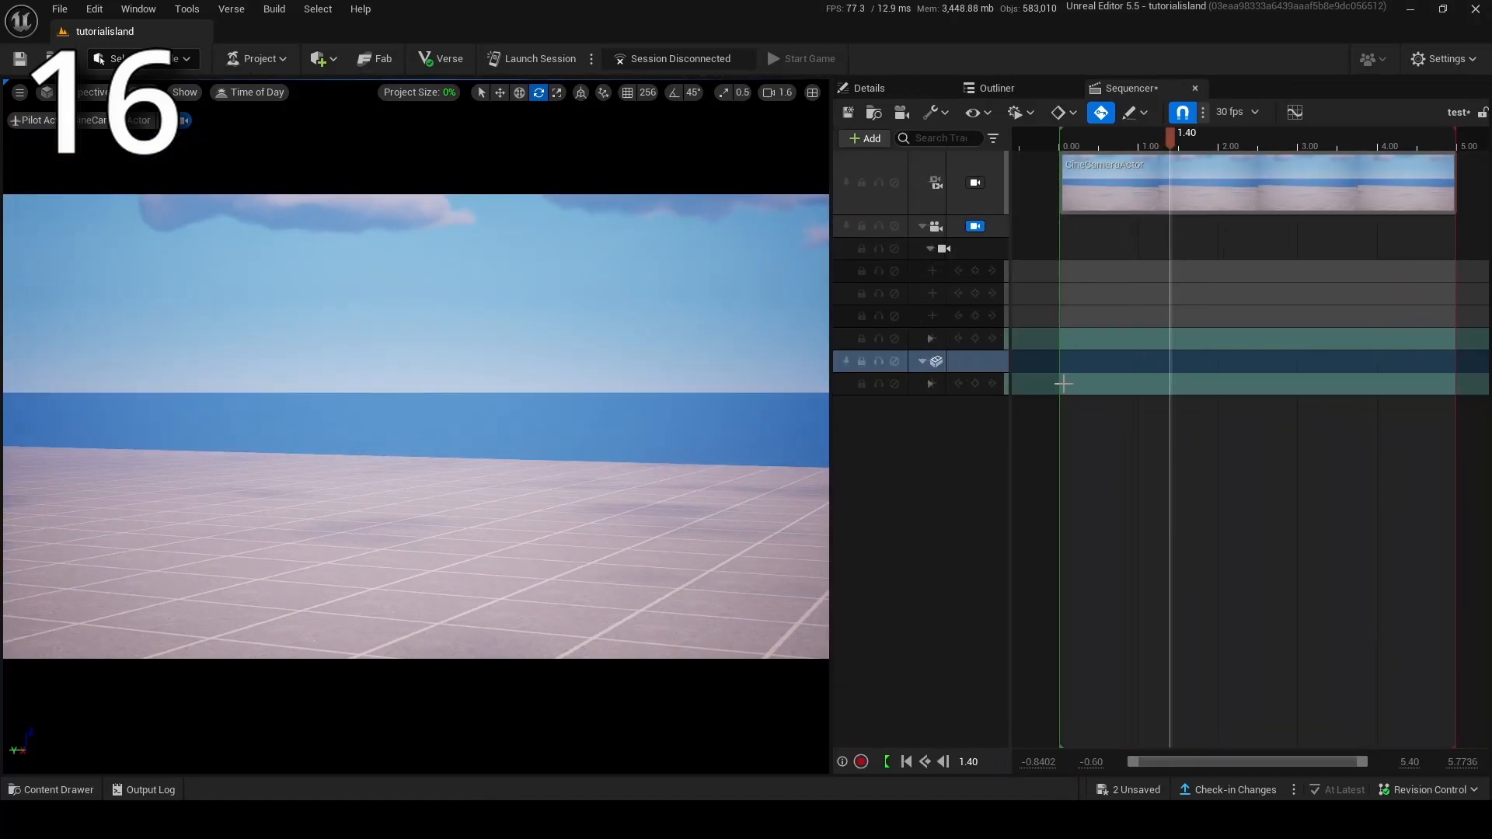
{"action": "key", "text": "shift+c"}
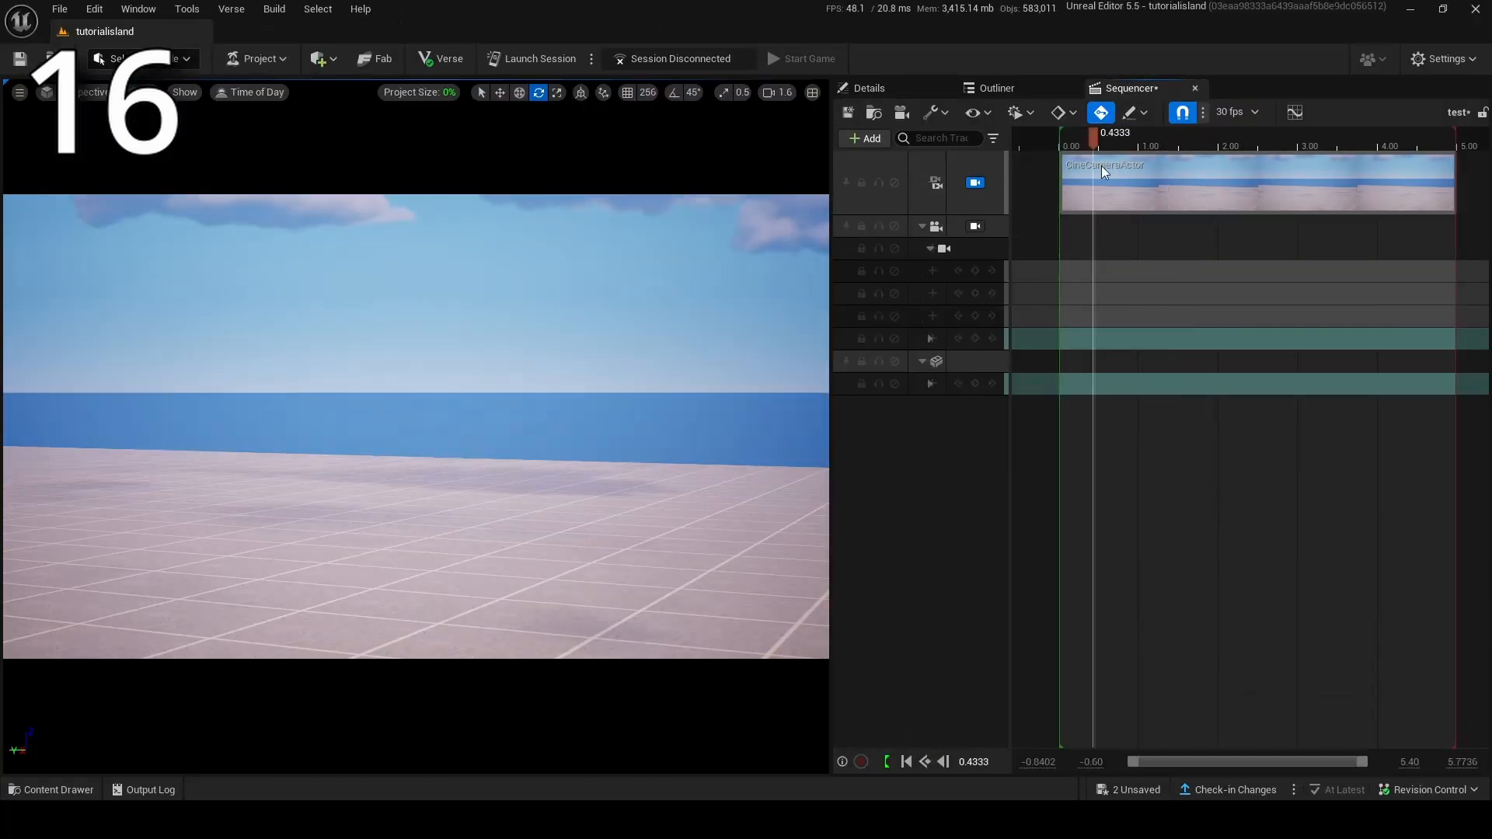
{"action": "left_click_drag", "start_coordinate": [1102, 166], "coordinate": [1139, 249]}
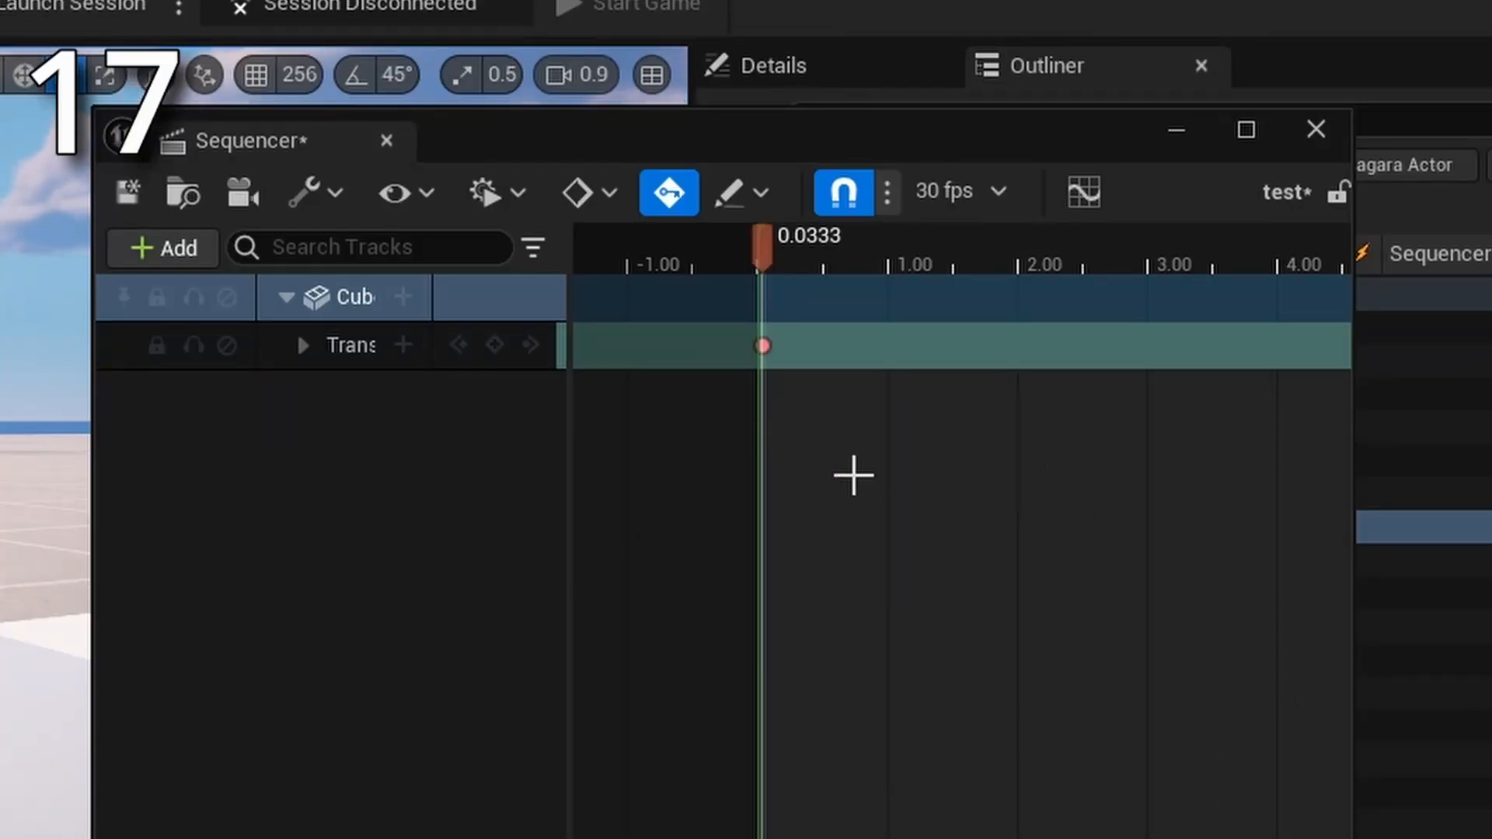
Step: Add a key to the cube's Transform track at the playhead and several more keys at points along its timeline
{"action": "key", "text": "Return"}
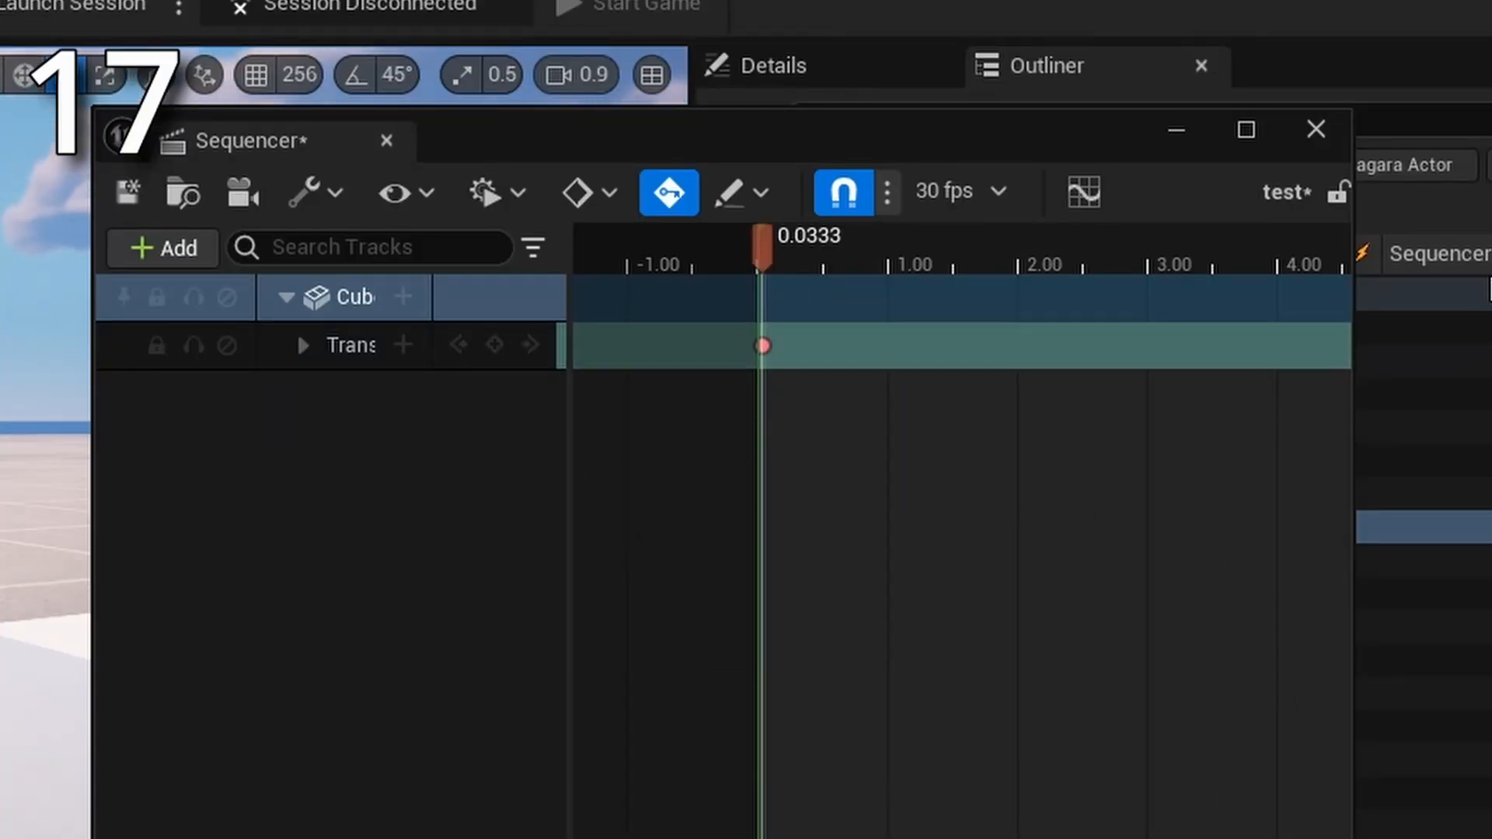
{"action": "middle_click", "coordinate": [920, 347]}
{"action": "middle_click", "coordinate": [1003, 346]}
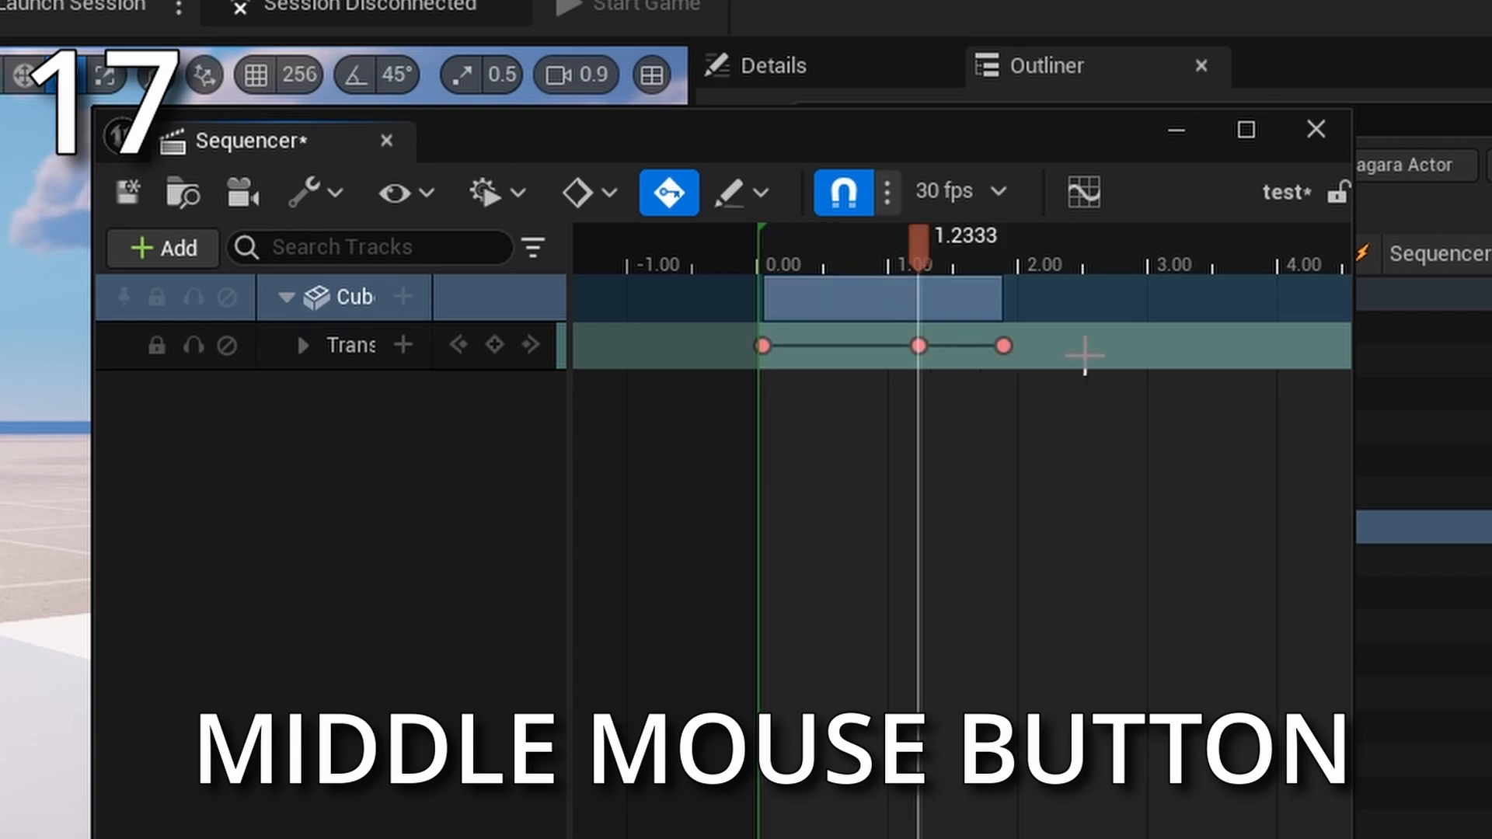
{"action": "middle_click", "coordinate": [1086, 346]}
{"action": "middle_click", "coordinate": [1209, 347]}
{"action": "middle_click", "coordinate": [1265, 346]}
{"action": "middle_click", "coordinate": [1160, 347]}
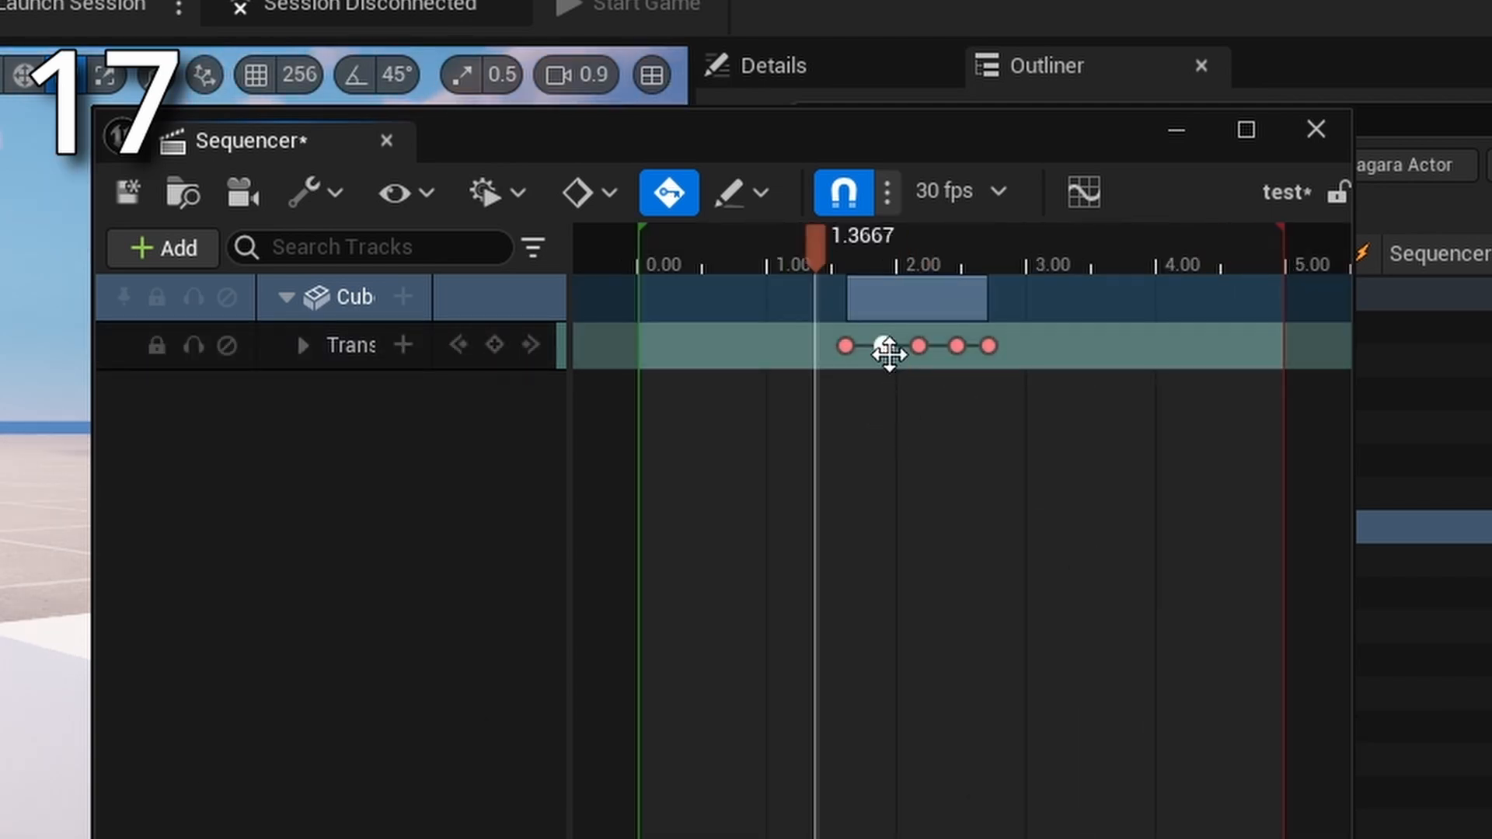
Step: Set the interpolation of the five Transform keys, in order, to cubic auto, cubic user, cubic break, linear and constant
{"action": "left_click", "coordinate": [847, 347]}
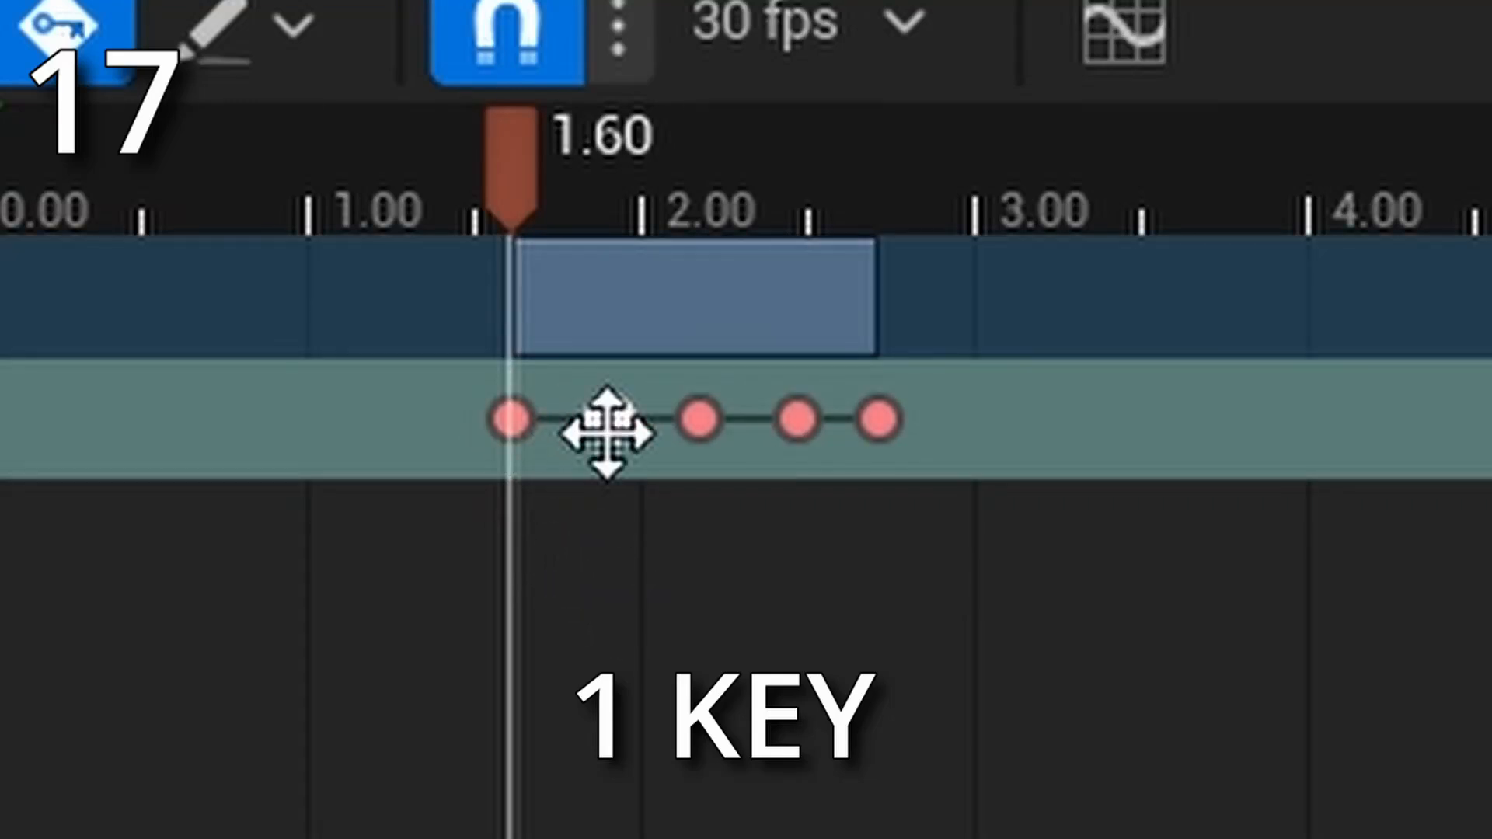
{"action": "middle_click", "coordinate": [608, 420]}
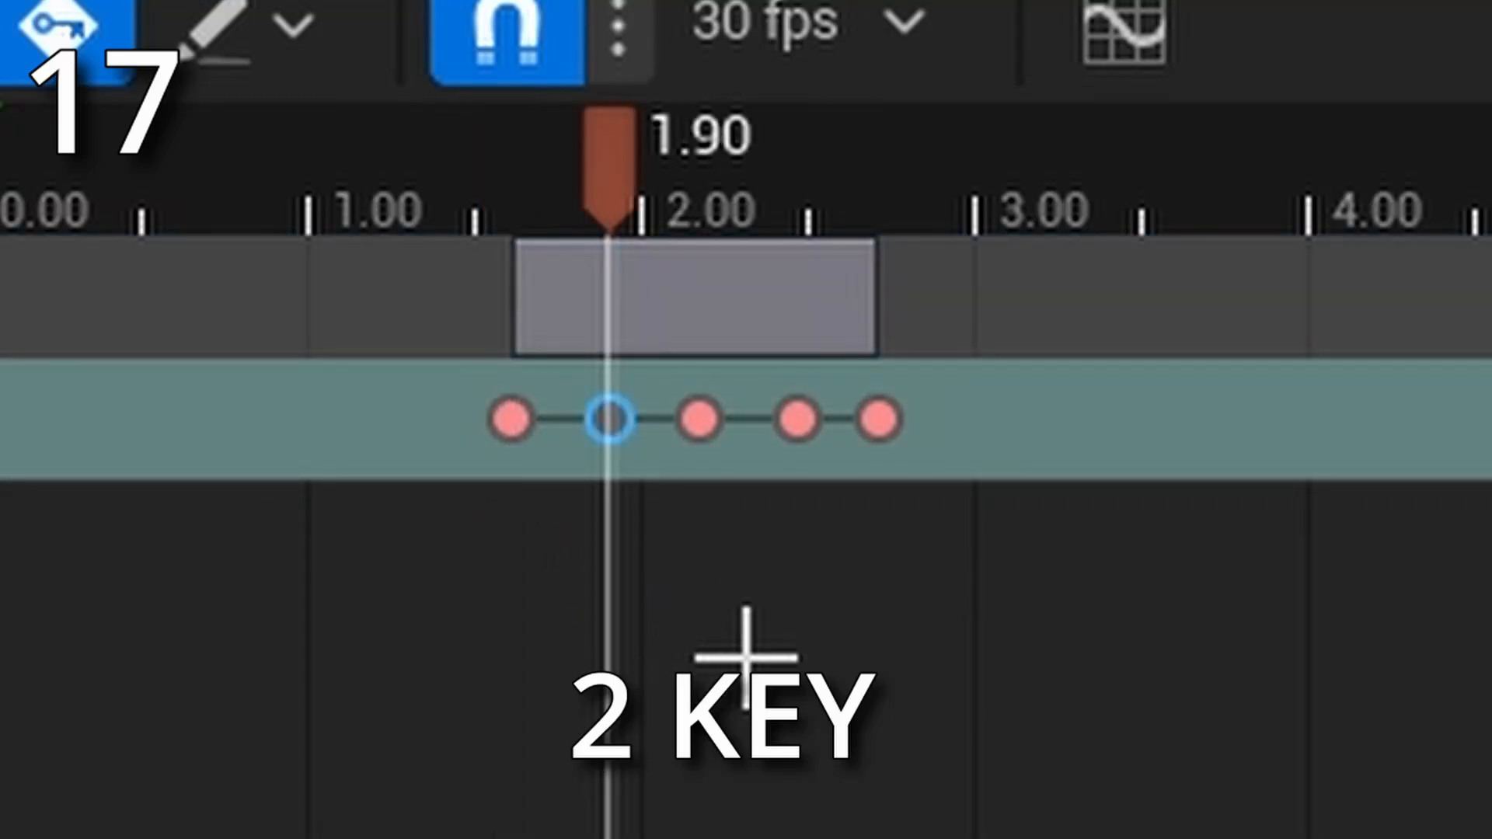
{"action": "left_click", "coordinate": [726, 633]}
{"action": "middle_click", "coordinate": [701, 418]}
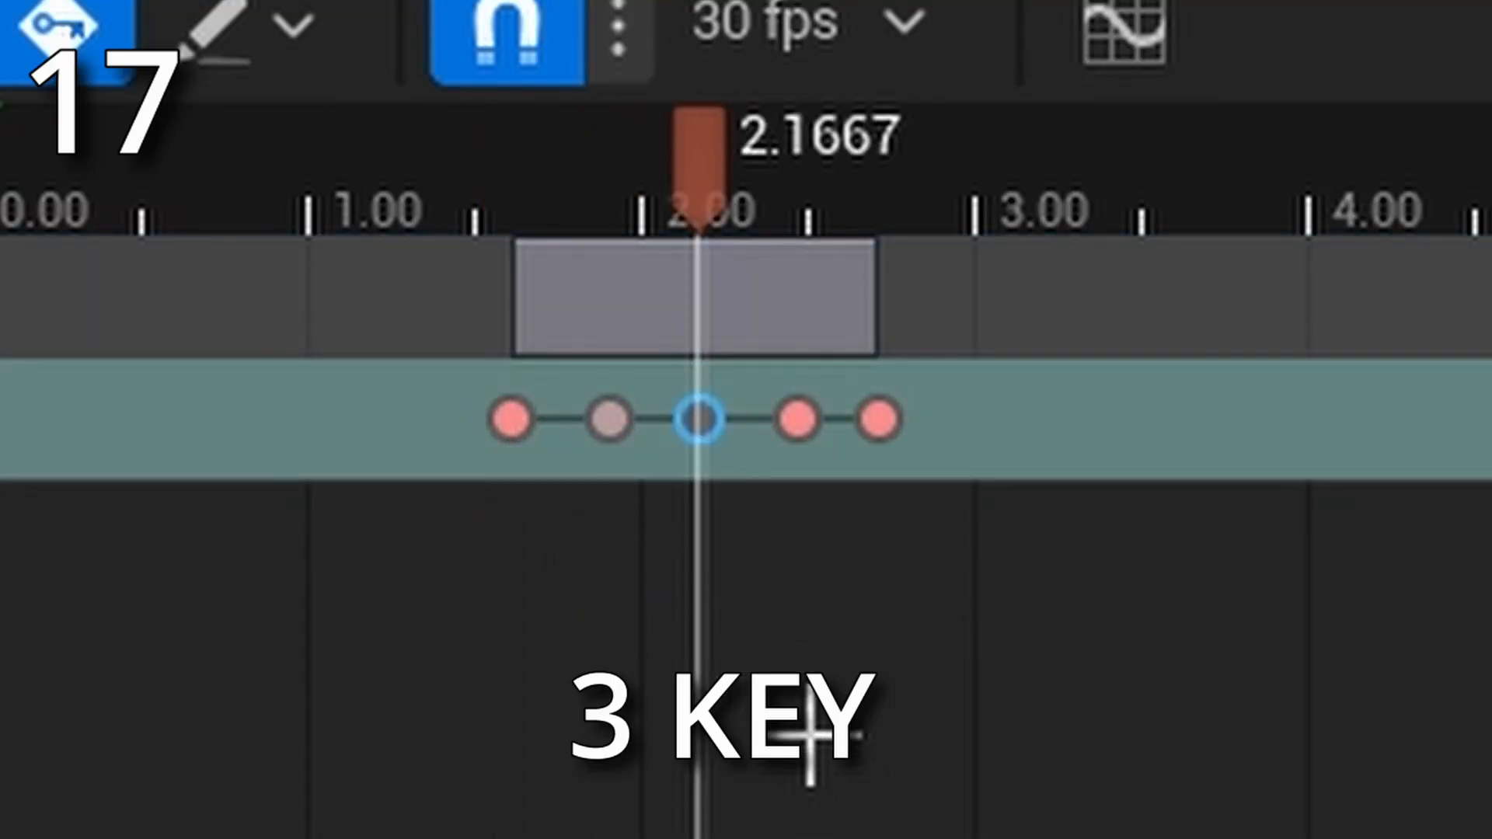
{"action": "left_click", "coordinate": [832, 609]}
{"action": "middle_click", "coordinate": [795, 424]}
{"action": "key", "text": "4"}
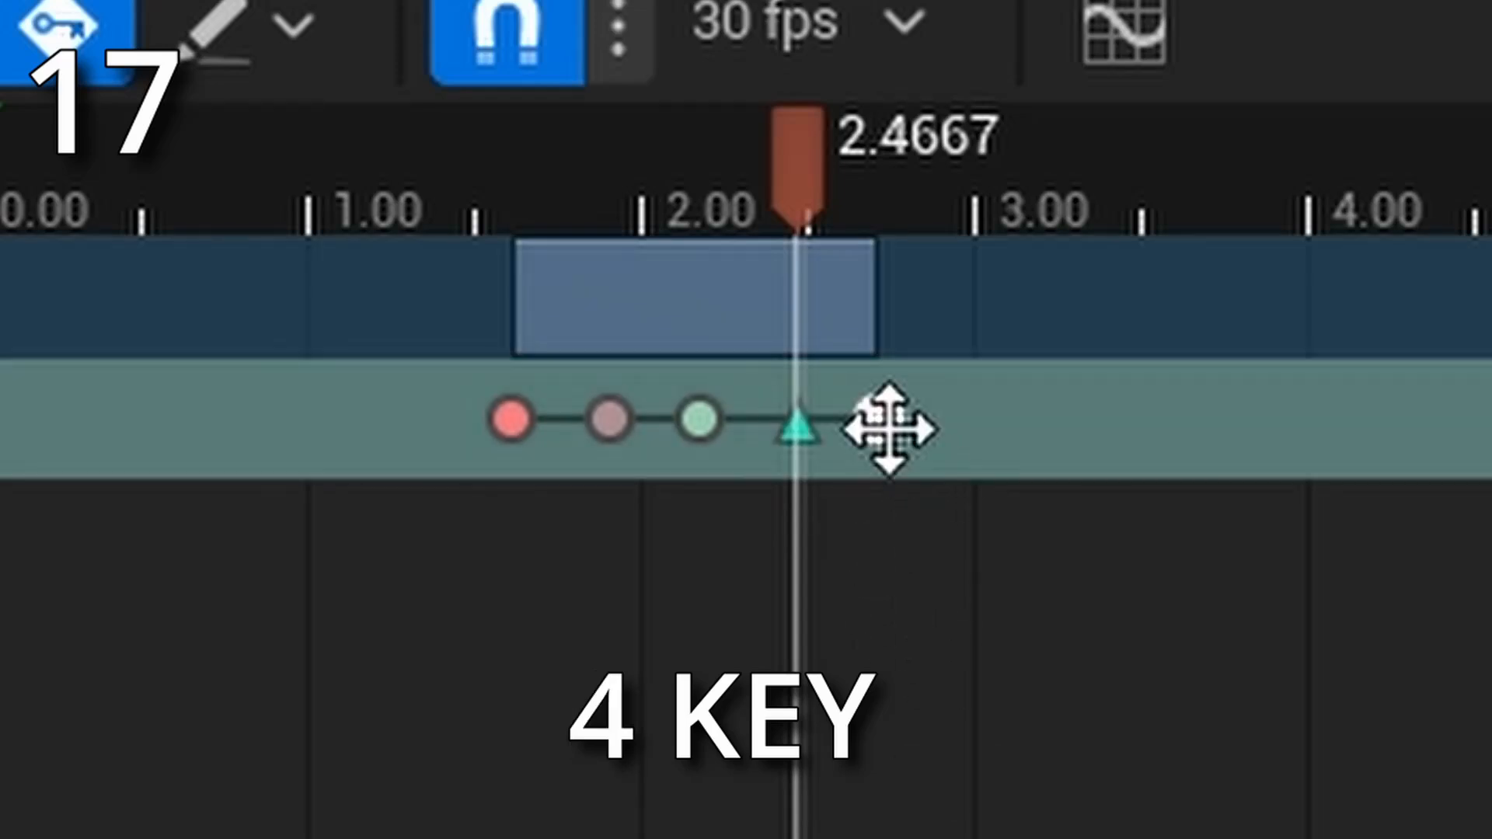
{"action": "left_click", "coordinate": [882, 422]}
{"action": "key", "text": "5"}
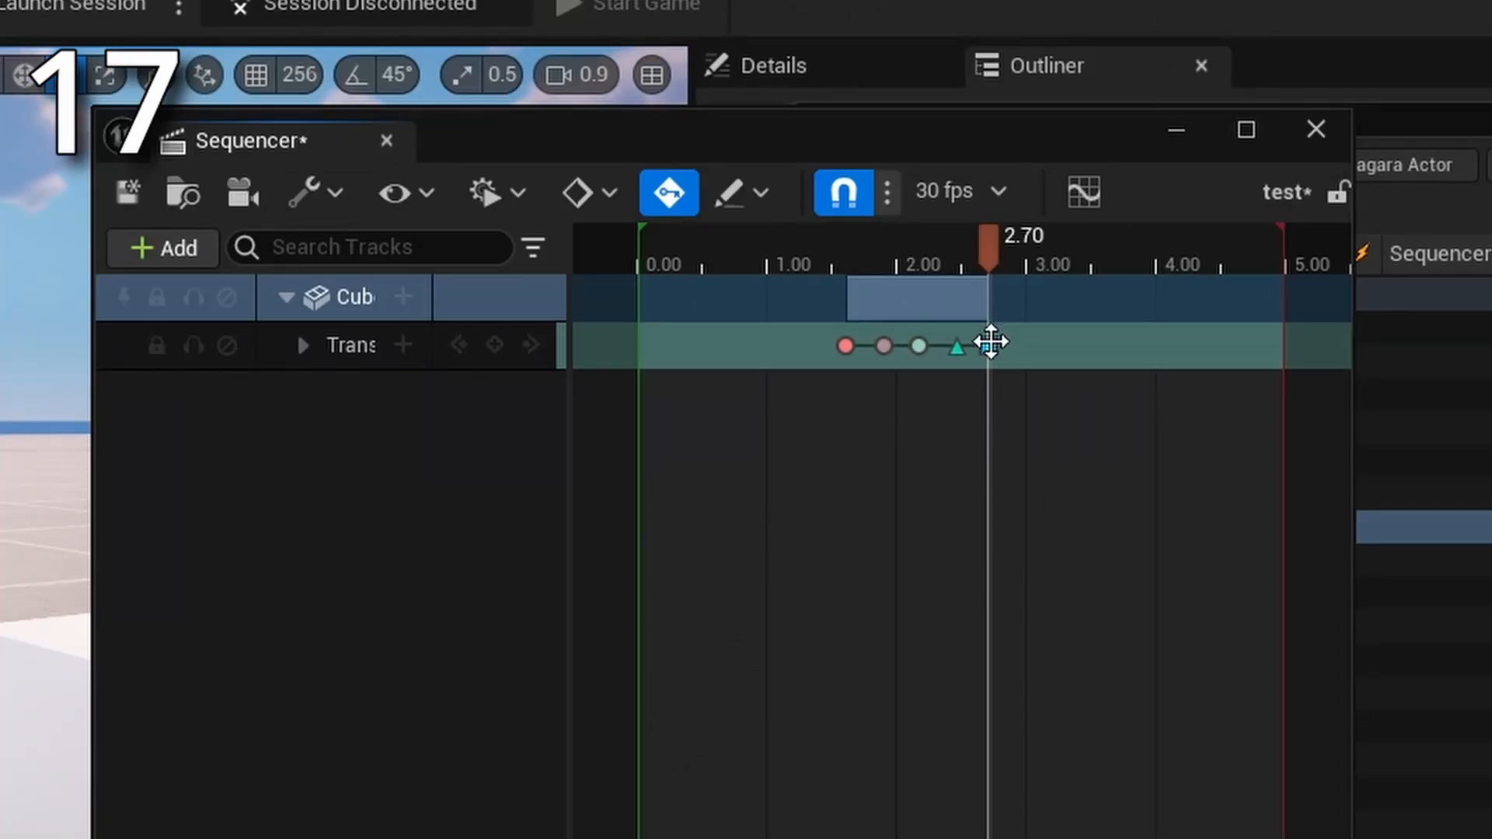
Step: Nudge the last Transform key frame by frame to a time past 3.00, and nudge it back earlier a few frames
{"action": "left_click", "coordinate": [942, 432]}
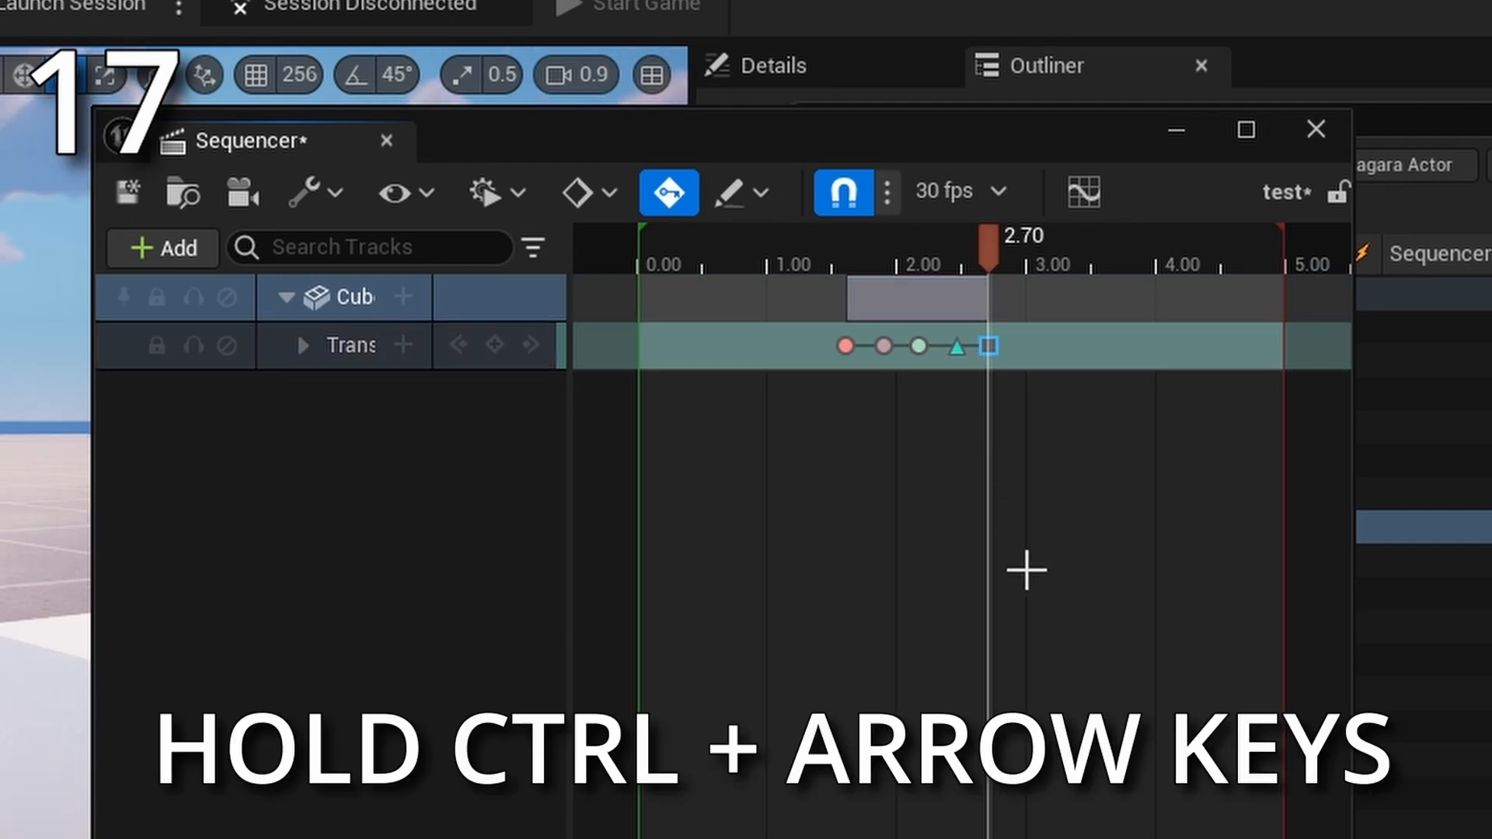
{"action": "key", "text": "ctrl+Right"}
{"action": "key", "text": "ctrl+Right"}
{"action": "key", "text": "ctrl+Right"}
{"action": "key", "text": "ctrl+Right"}
{"action": "key", "text": "ctrl+Right"}
{"action": "key", "text": "ctrl+Right"}
{"action": "key", "text": "ctrl+Right"}
{"action": "key", "text": "ctrl+Right"}
{"action": "key", "text": "ctrl+Right"}
{"action": "key", "text": "ctrl+Right"}
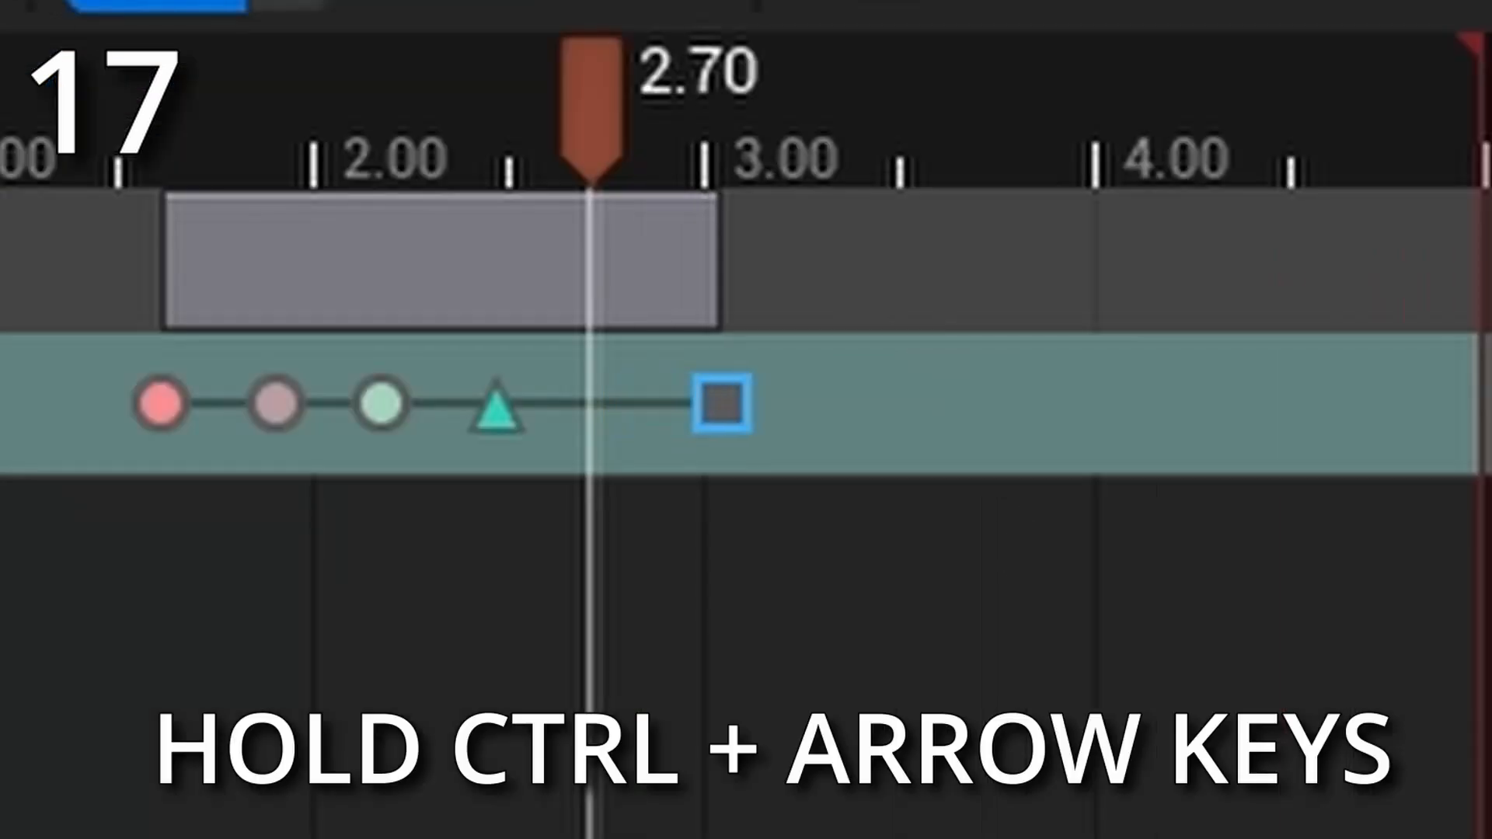
{"action": "key", "text": "ctrl+Left"}
{"action": "key", "text": "ctrl+Left"}
{"action": "key", "text": "ctrl+Left"}
{"action": "key", "text": "ctrl+Left"}
{"action": "key", "text": "ctrl+Left"}
{"action": "key", "text": "ctrl+Left"}
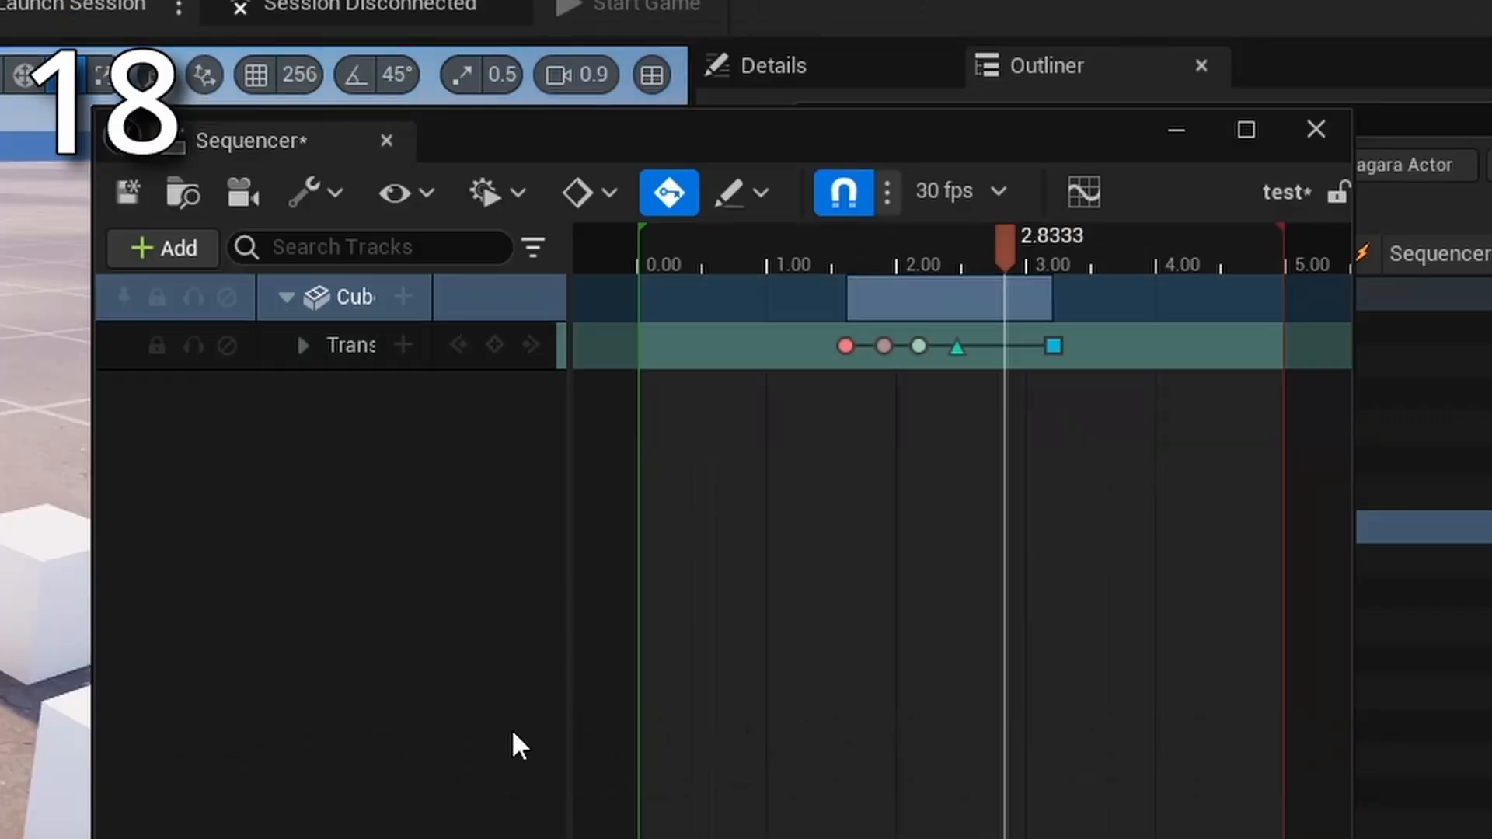
Step: Add a Sequencer folder named "cubes", move the cube track into it and collapse the folder
{"action": "right_click", "coordinate": [314, 415]}
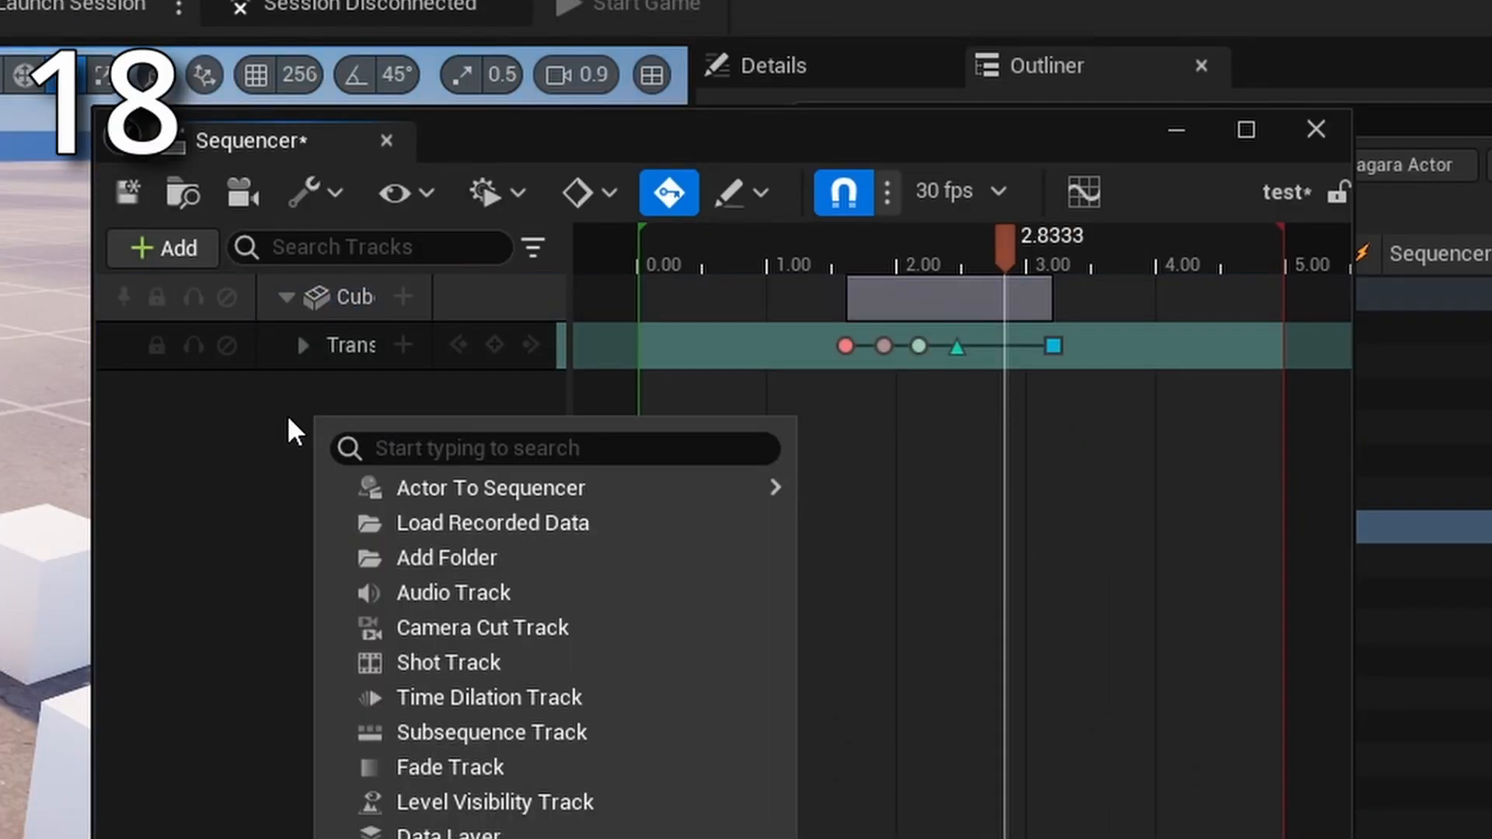
{"action": "left_click", "coordinate": [438, 555]}
{"action": "type", "text": "cubes"}
{"action": "left_click_drag", "start_coordinate": [349, 345], "coordinate": [352, 303]}
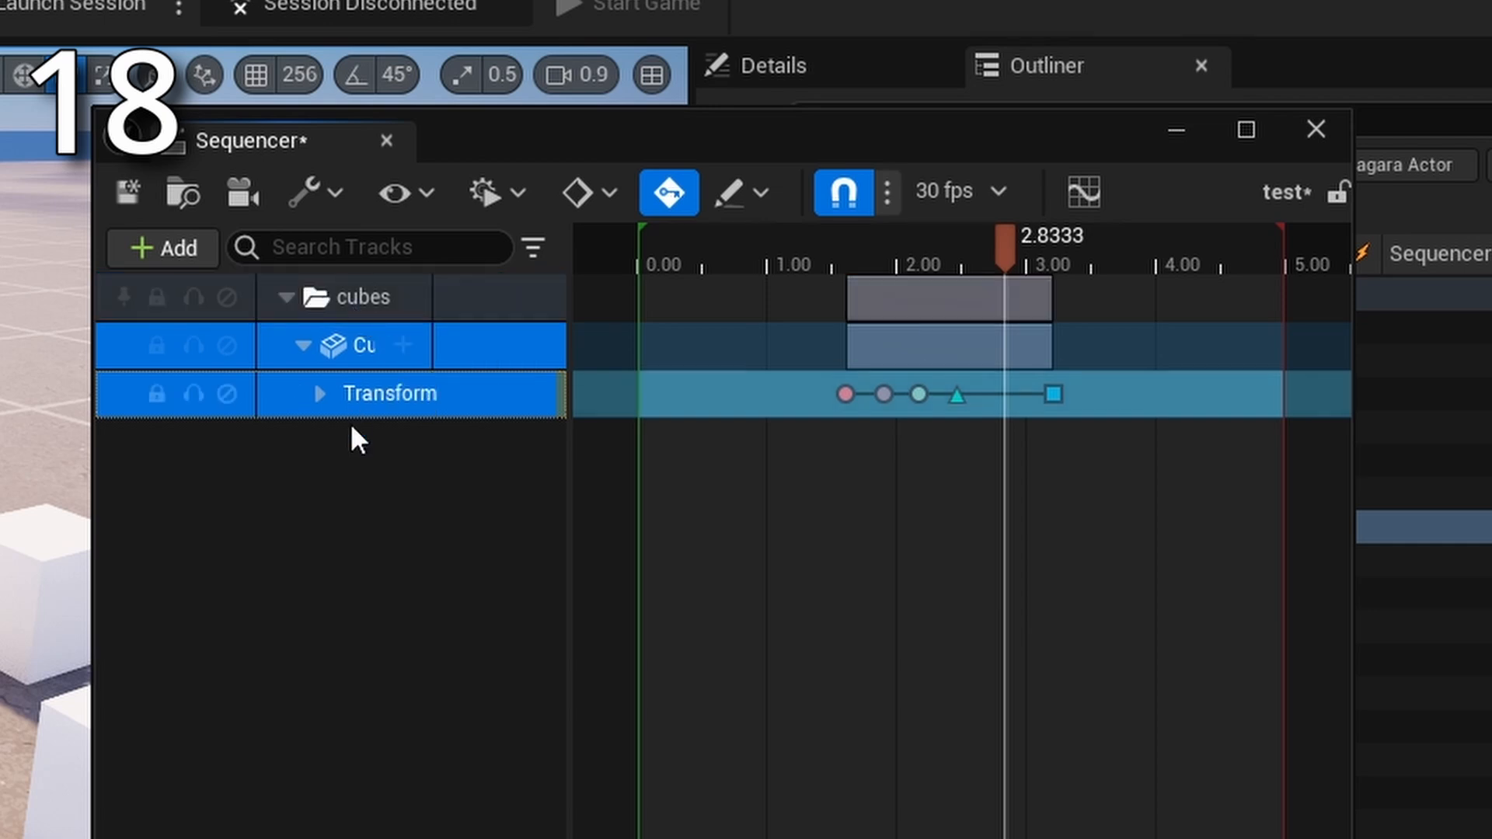
{"action": "left_click", "coordinate": [352, 433]}
{"action": "left_click", "coordinate": [286, 297]}
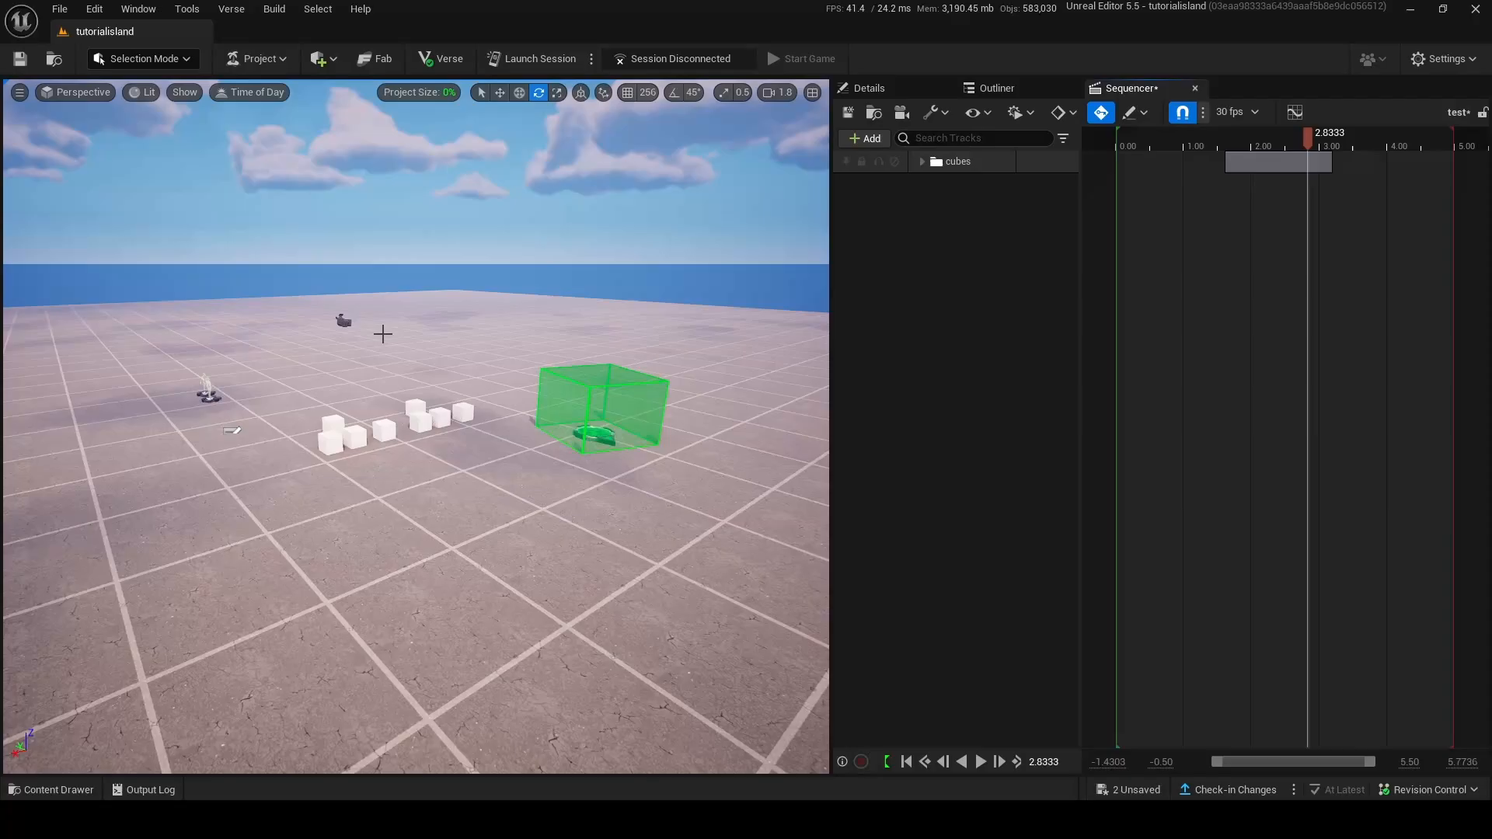
Step: Locate the selected armchair's asset in the content browser and look through the other props in its gallery folder
{"action": "right_click_drag", "start_coordinate": [416, 427], "coordinate": [423, 420]}
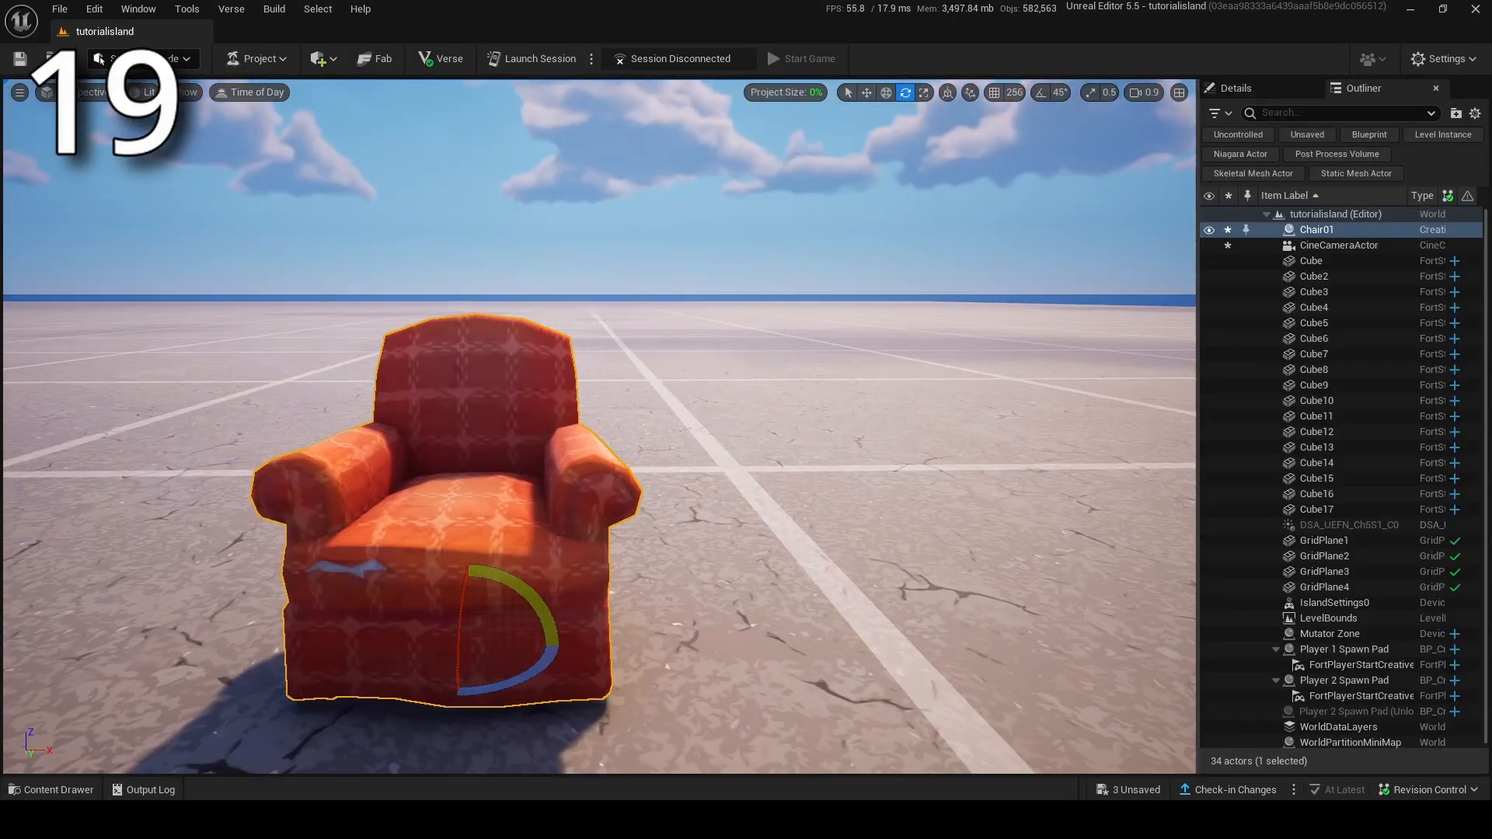
{"action": "right_click_drag", "start_coordinate": [579, 276], "coordinate": [585, 273]}
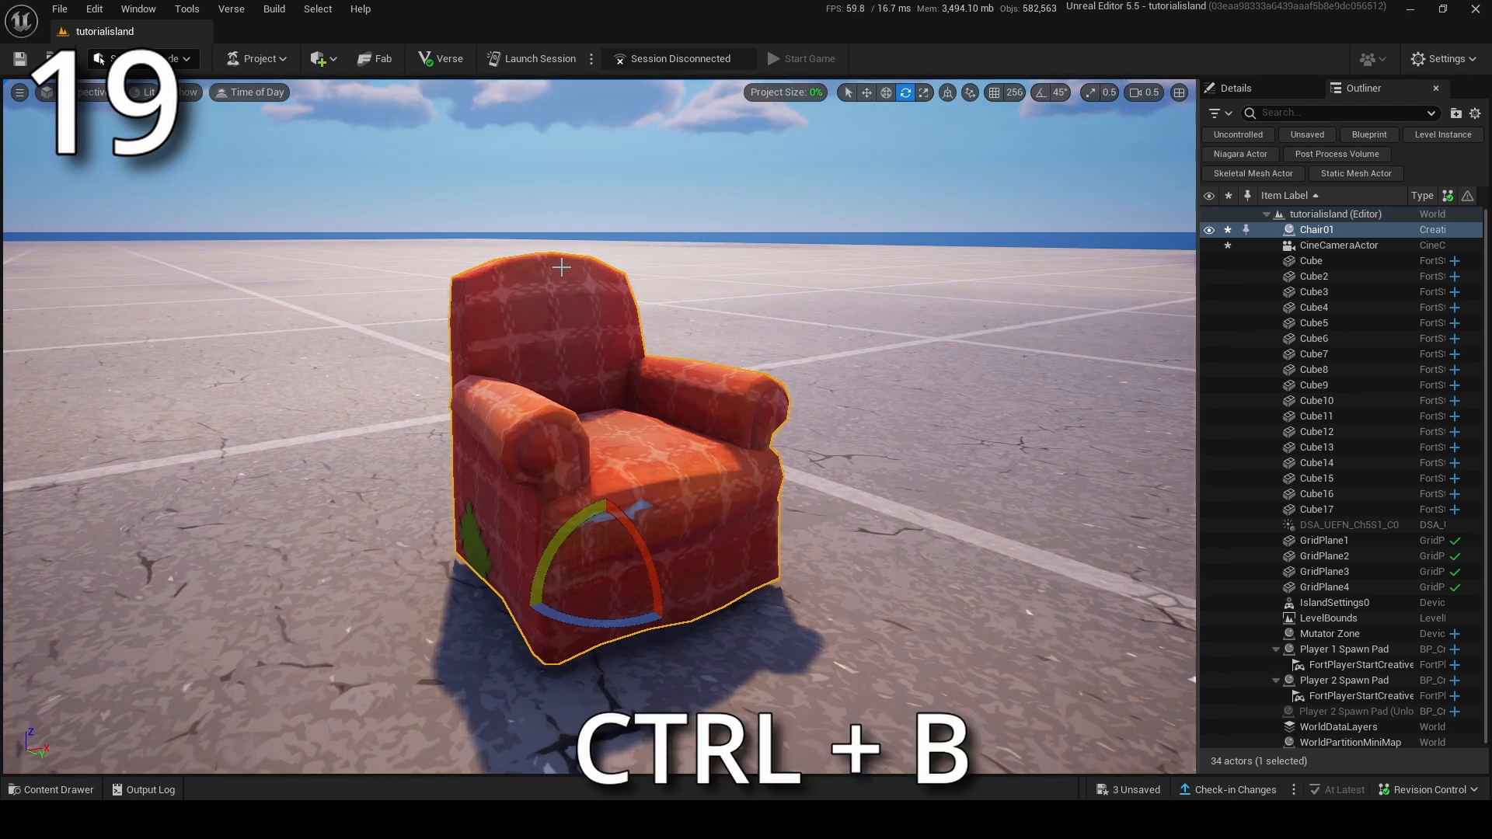
{"action": "key", "text": "ctrl+b"}
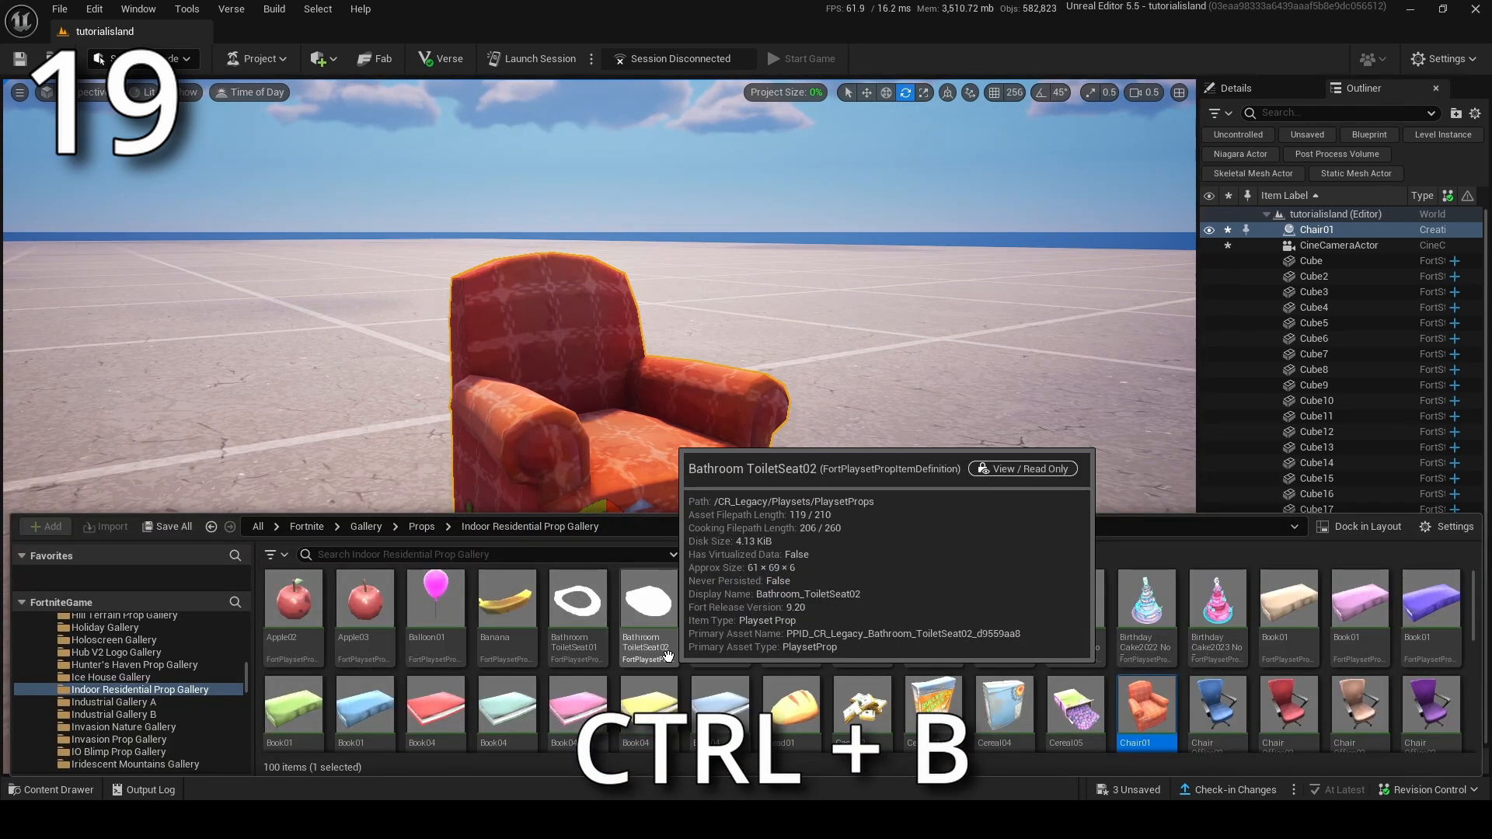
{"action": "scroll", "coordinate": [668, 657], "scroll_direction": "down", "scroll_amount": 6}
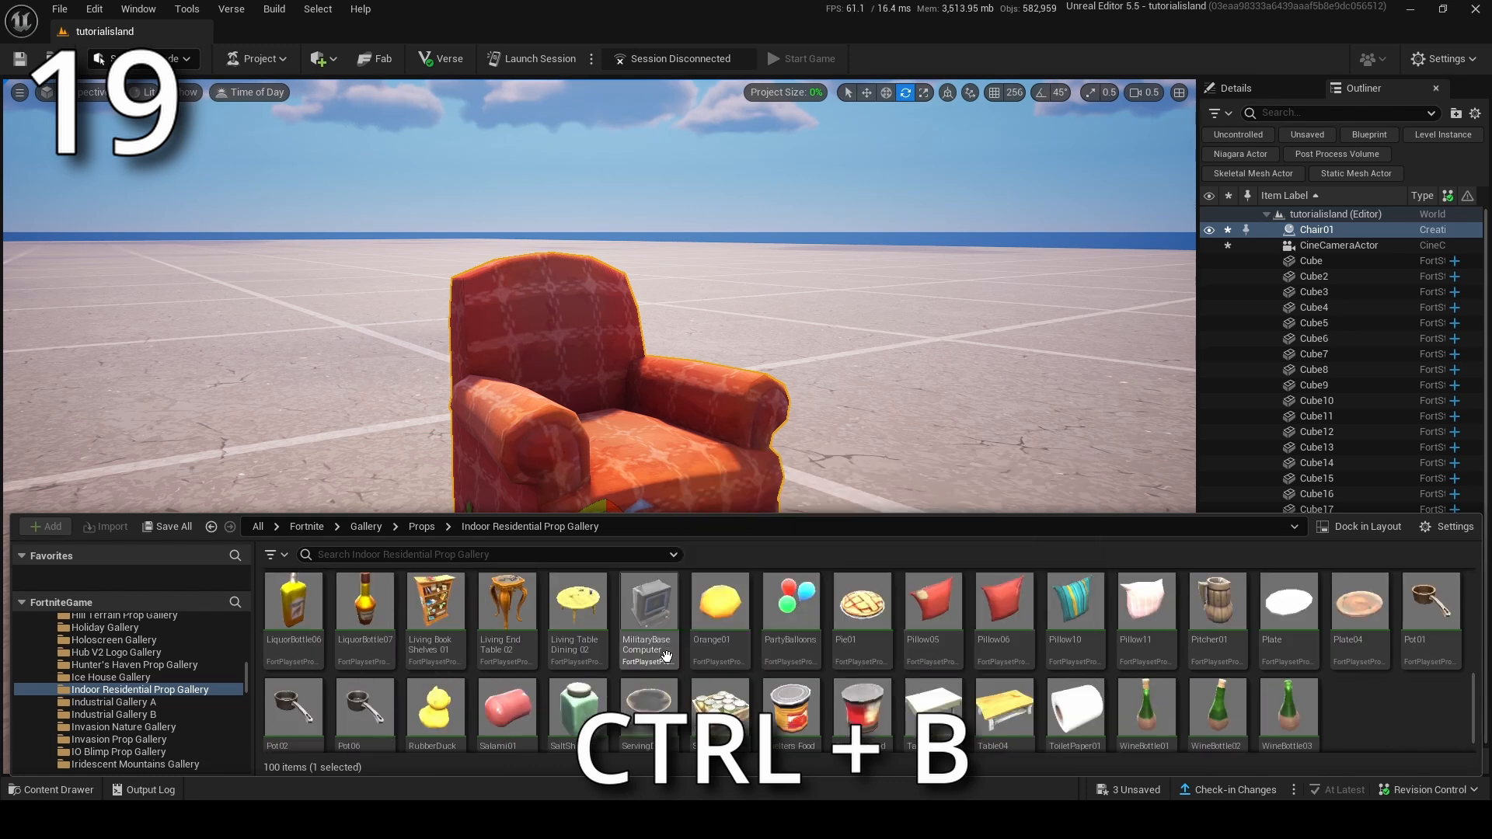
Step: Locate the selected Atlantis quarter wall's asset in the content browser and look through the other props in its Seasonal: Summer folder
{"action": "scroll", "coordinate": [666, 657], "scroll_direction": "up", "scroll_amount": 6}
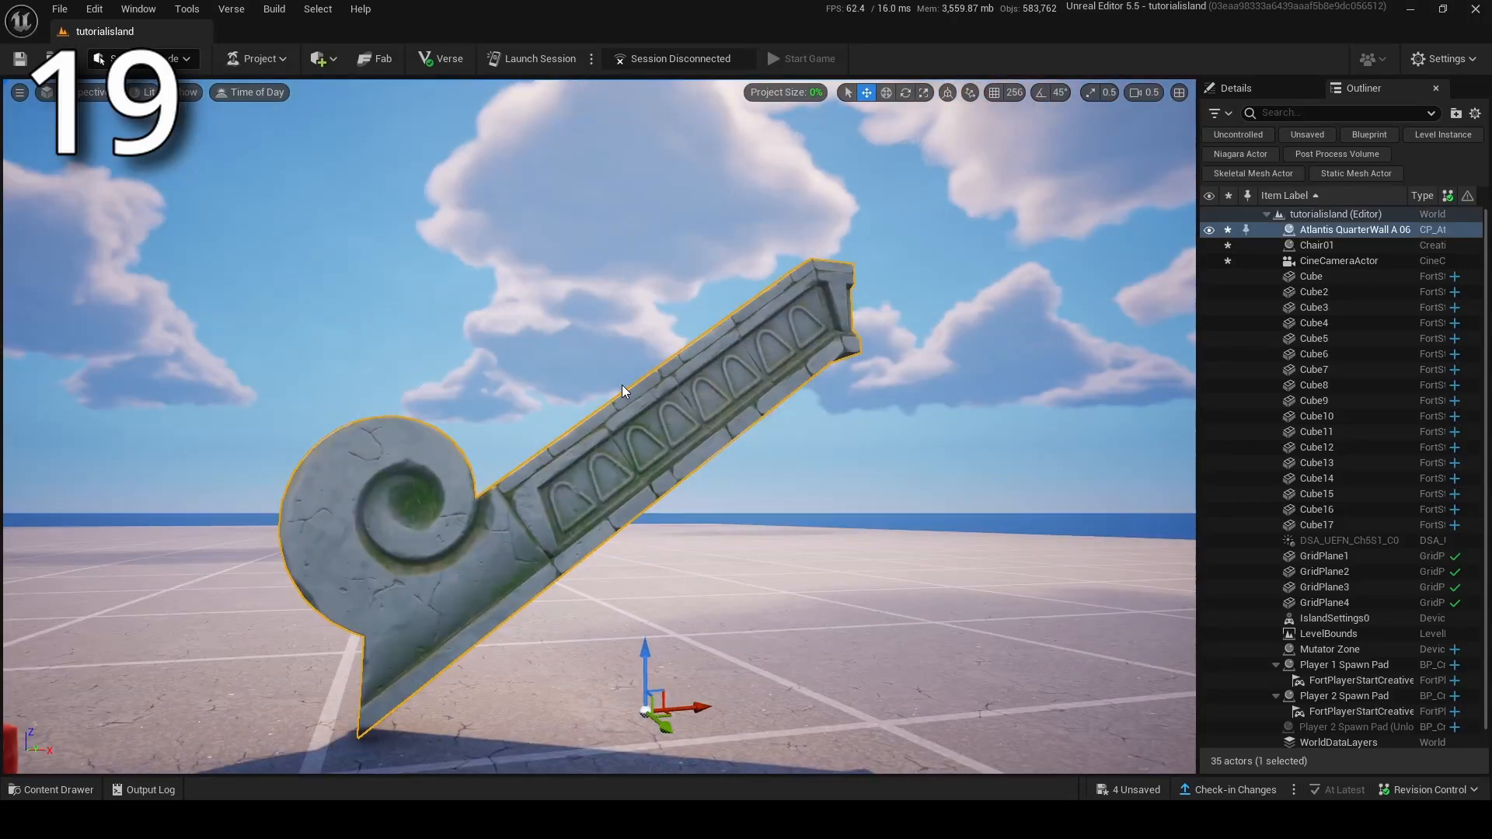
{"action": "key", "text": "ctrl+b"}
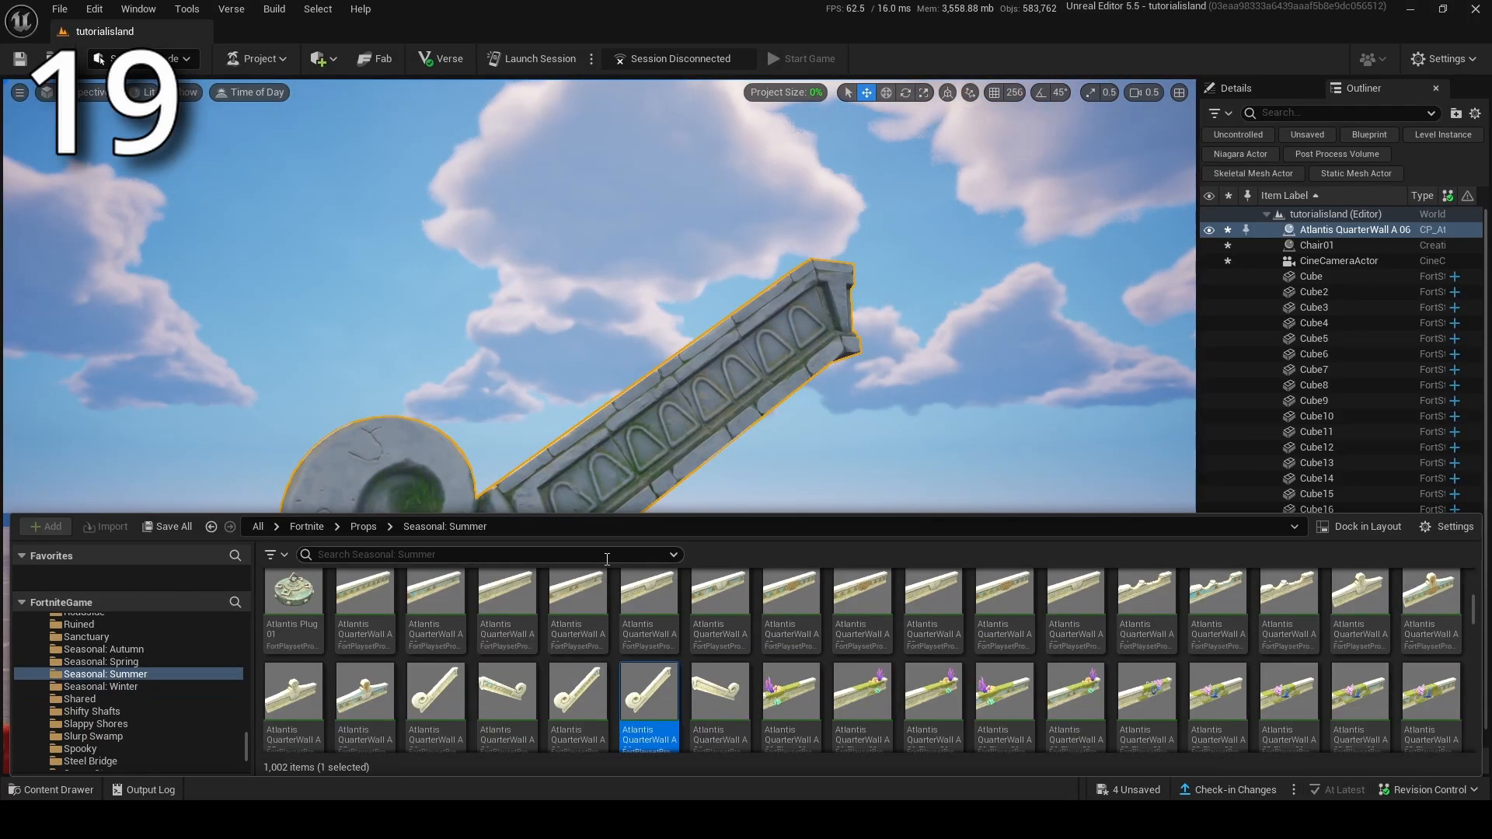
{"action": "scroll", "coordinate": [620, 671], "scroll_direction": "down", "scroll_amount": 5}
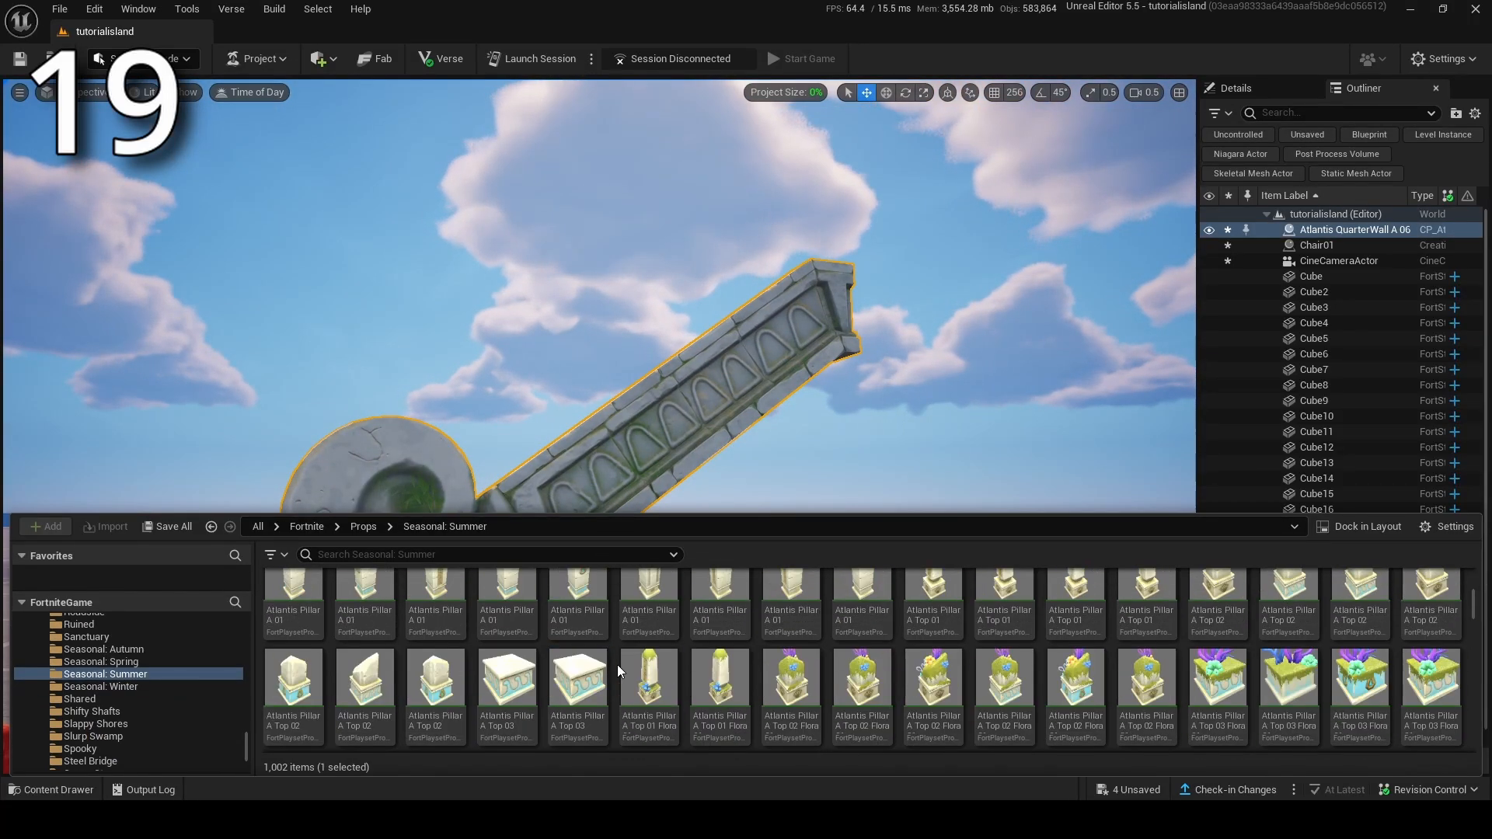
{"action": "scroll", "coordinate": [617, 665], "scroll_direction": "up", "scroll_amount": 3}
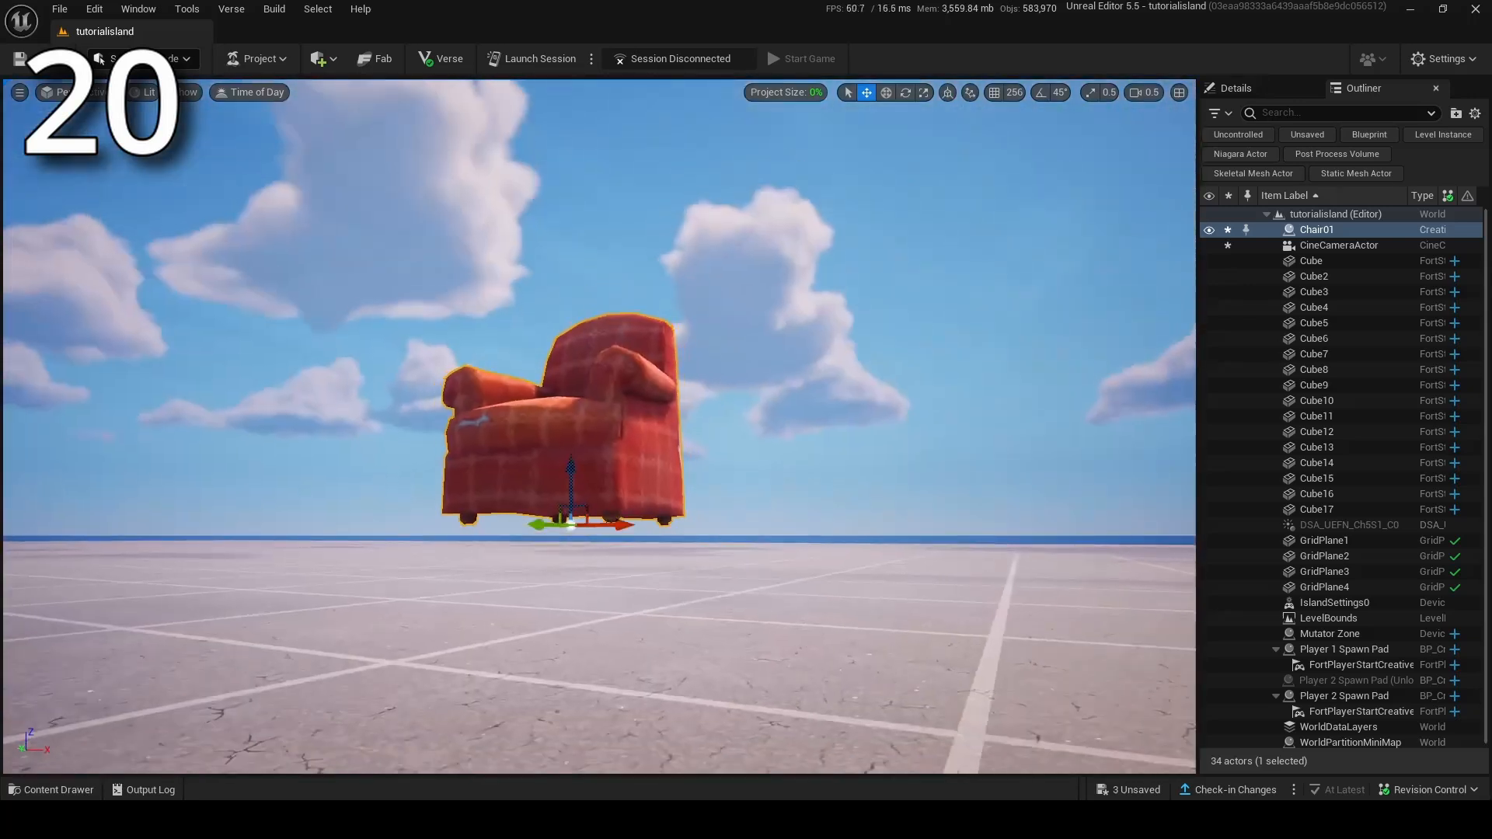
Step: Snap the floating armchair straight down so its base rests on the ground
{"action": "key", "text": "s"}
{"action": "right_click_drag", "start_coordinate": [649, 315], "coordinate": [659, 393]}
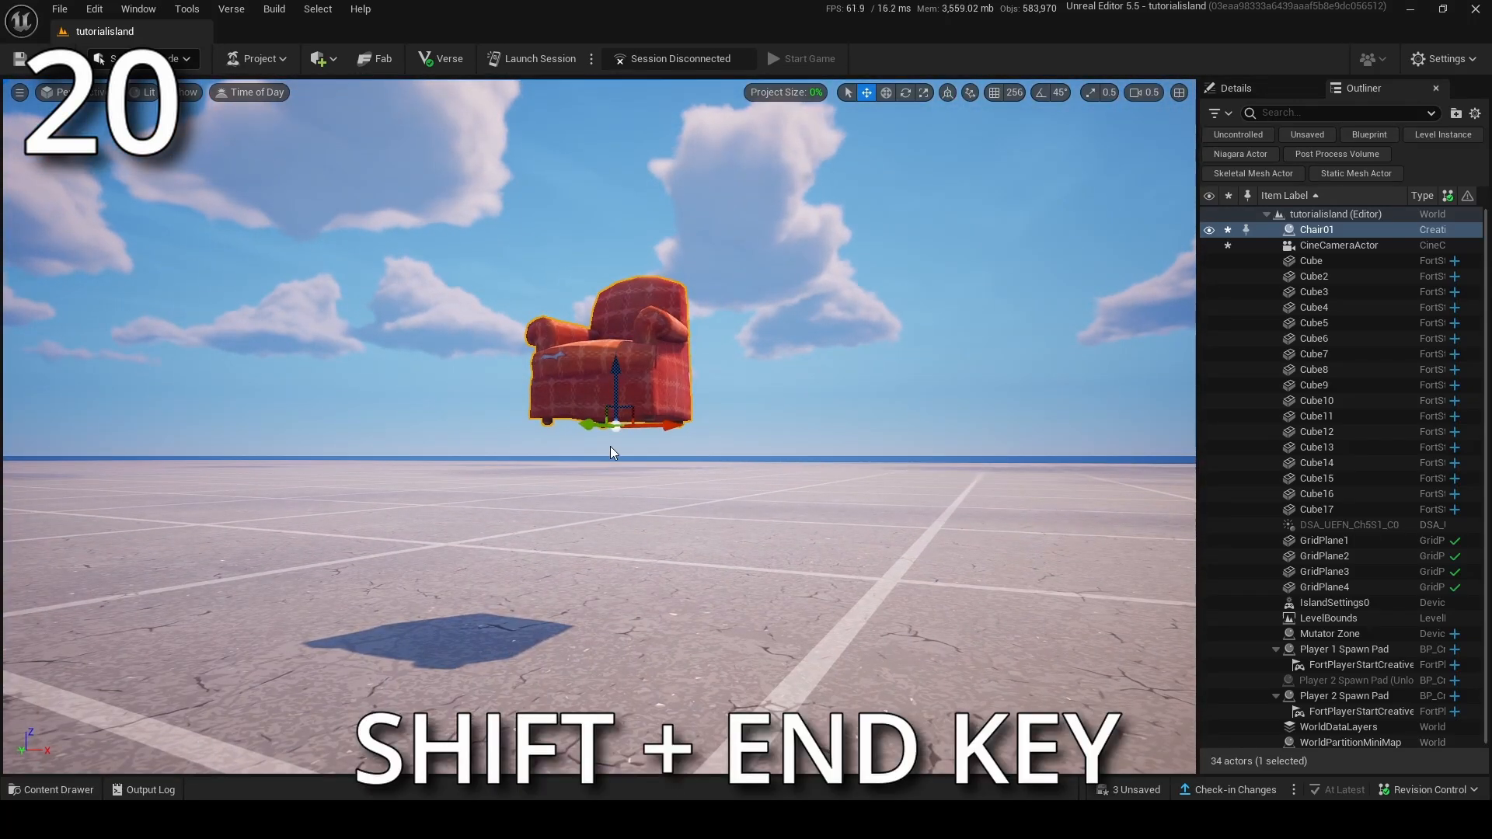
{"action": "key", "text": "shift+End"}
{"action": "right_click_drag", "start_coordinate": [609, 447], "coordinate": [610, 486]}
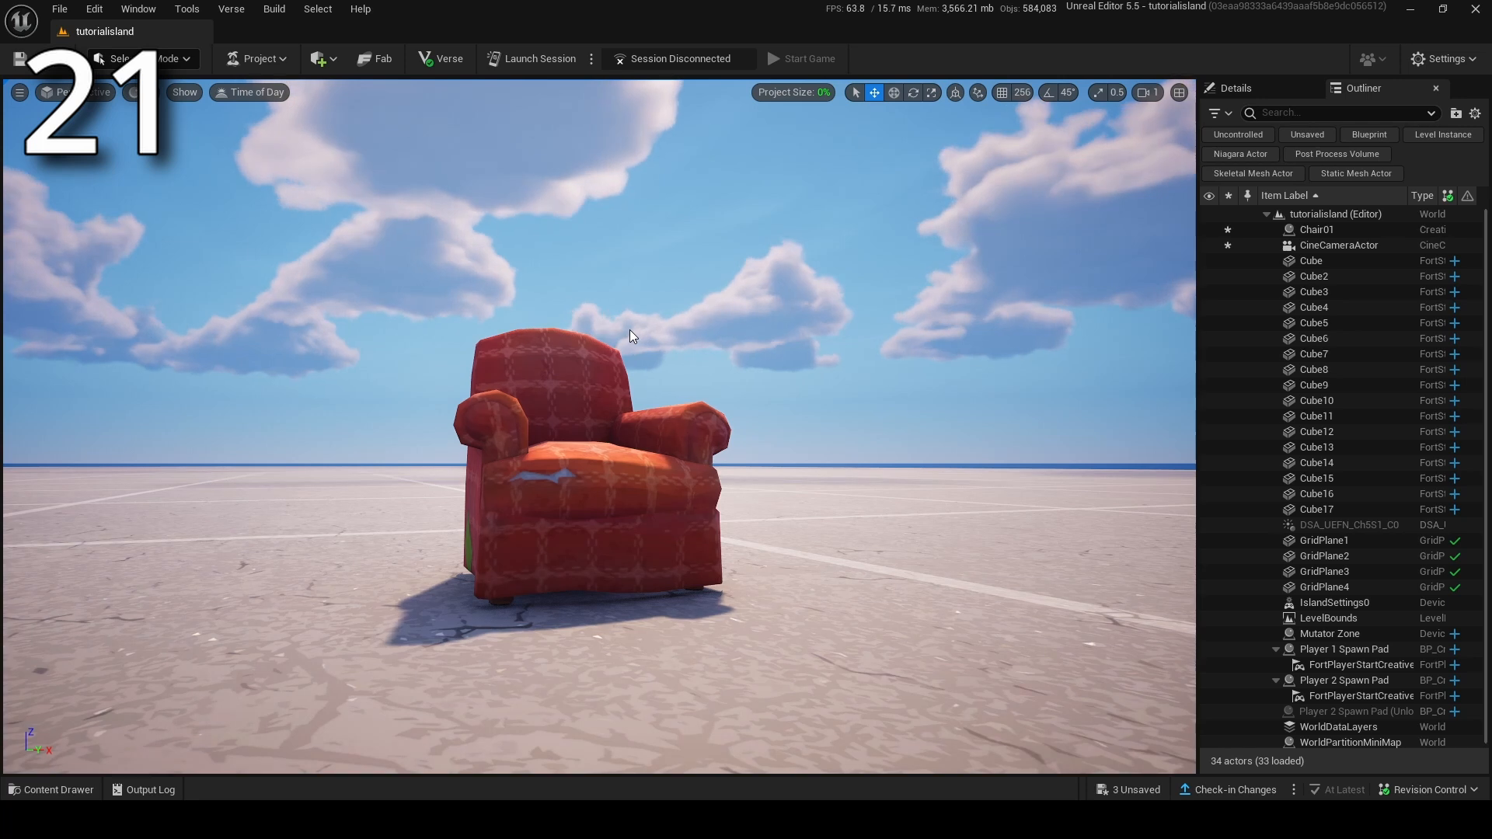
Step: Save viewport bookmark 1 at the armchair and bookmark 2 facing the green mutator zone
{"action": "key", "text": "ctrl+1"}
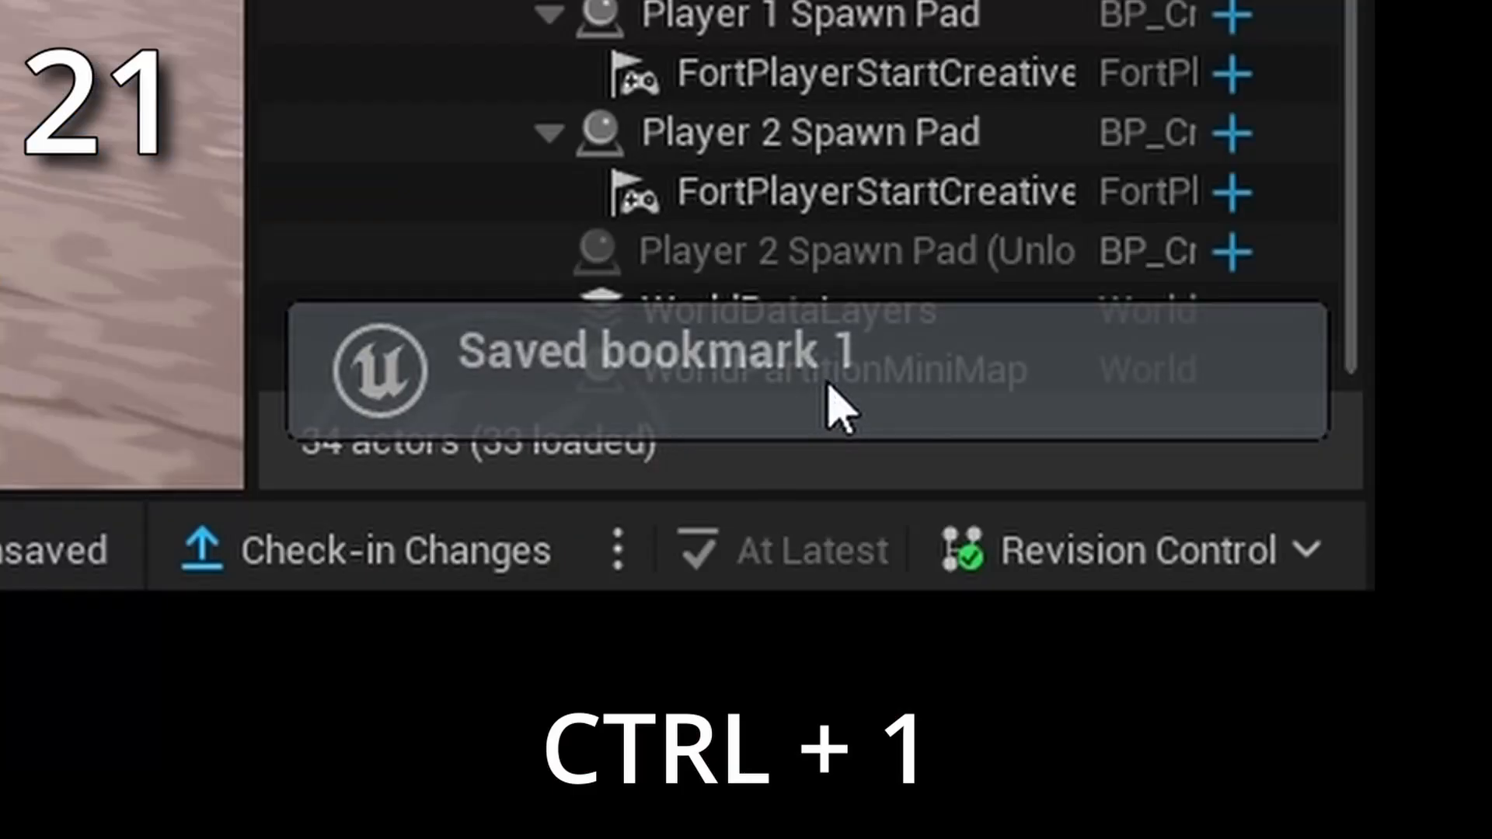
{"action": "right_click_drag", "start_coordinate": [598, 425], "coordinate": [680, 444]}
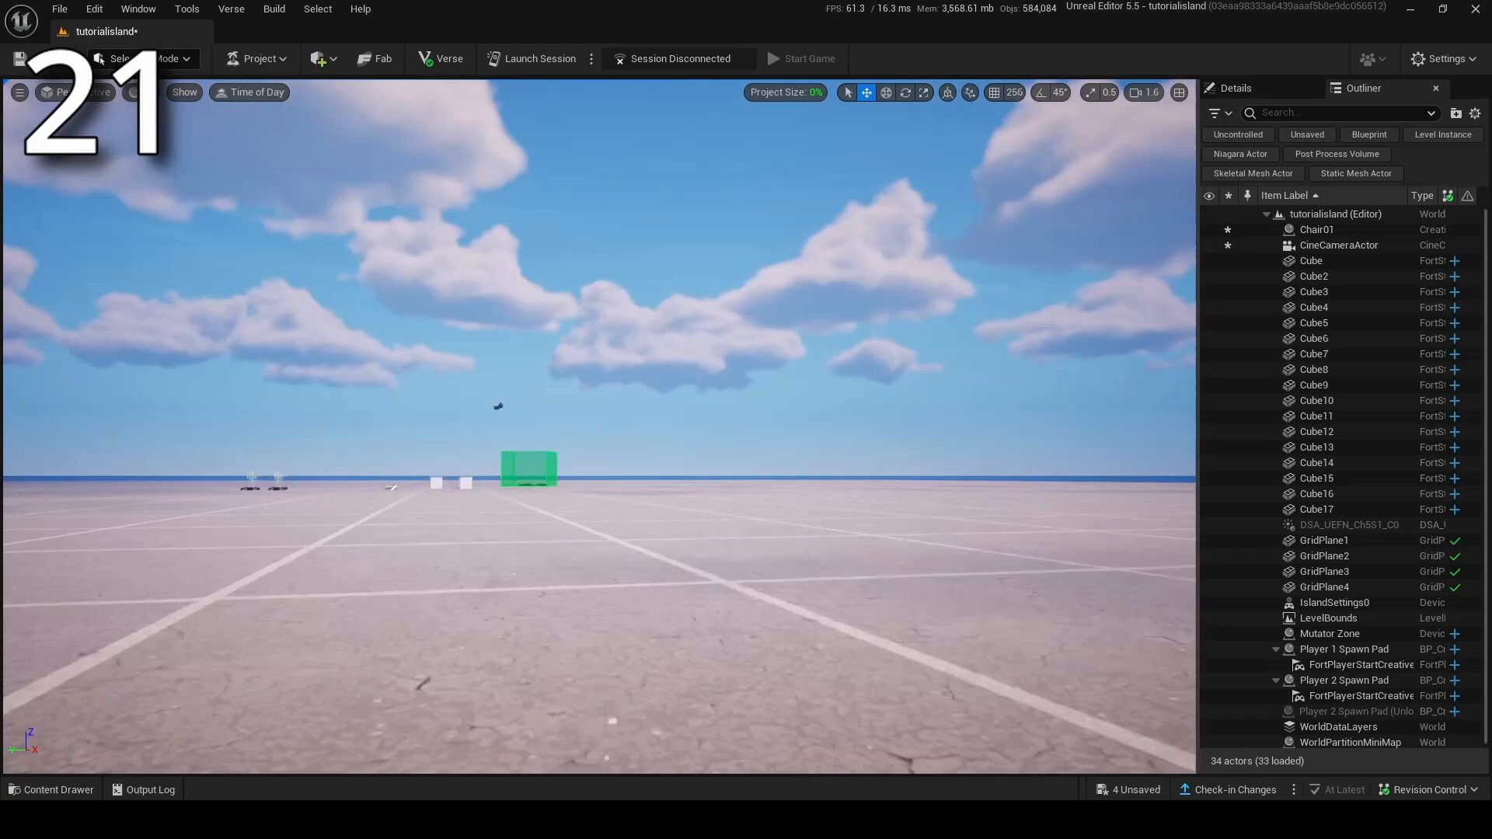
{"action": "key", "text": "w"}
{"action": "scroll", "coordinate": [598, 426], "scroll_direction": "down", "scroll_amount": 1}
{"action": "key", "text": "d"}
{"action": "scroll", "coordinate": [680, 444], "scroll_direction": "down", "scroll_amount": 1}
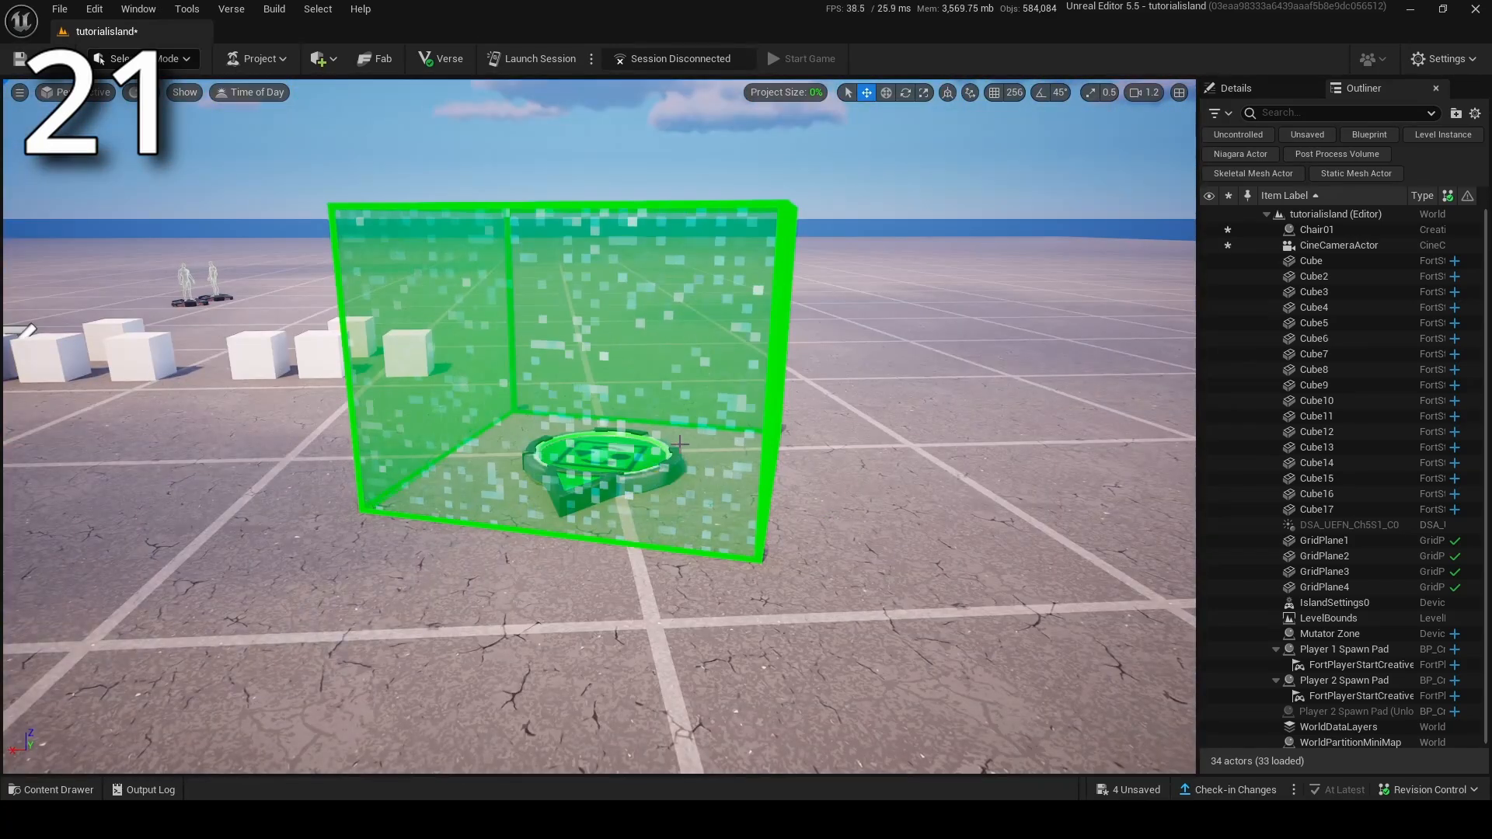
{"action": "key", "text": "ctrl+2"}
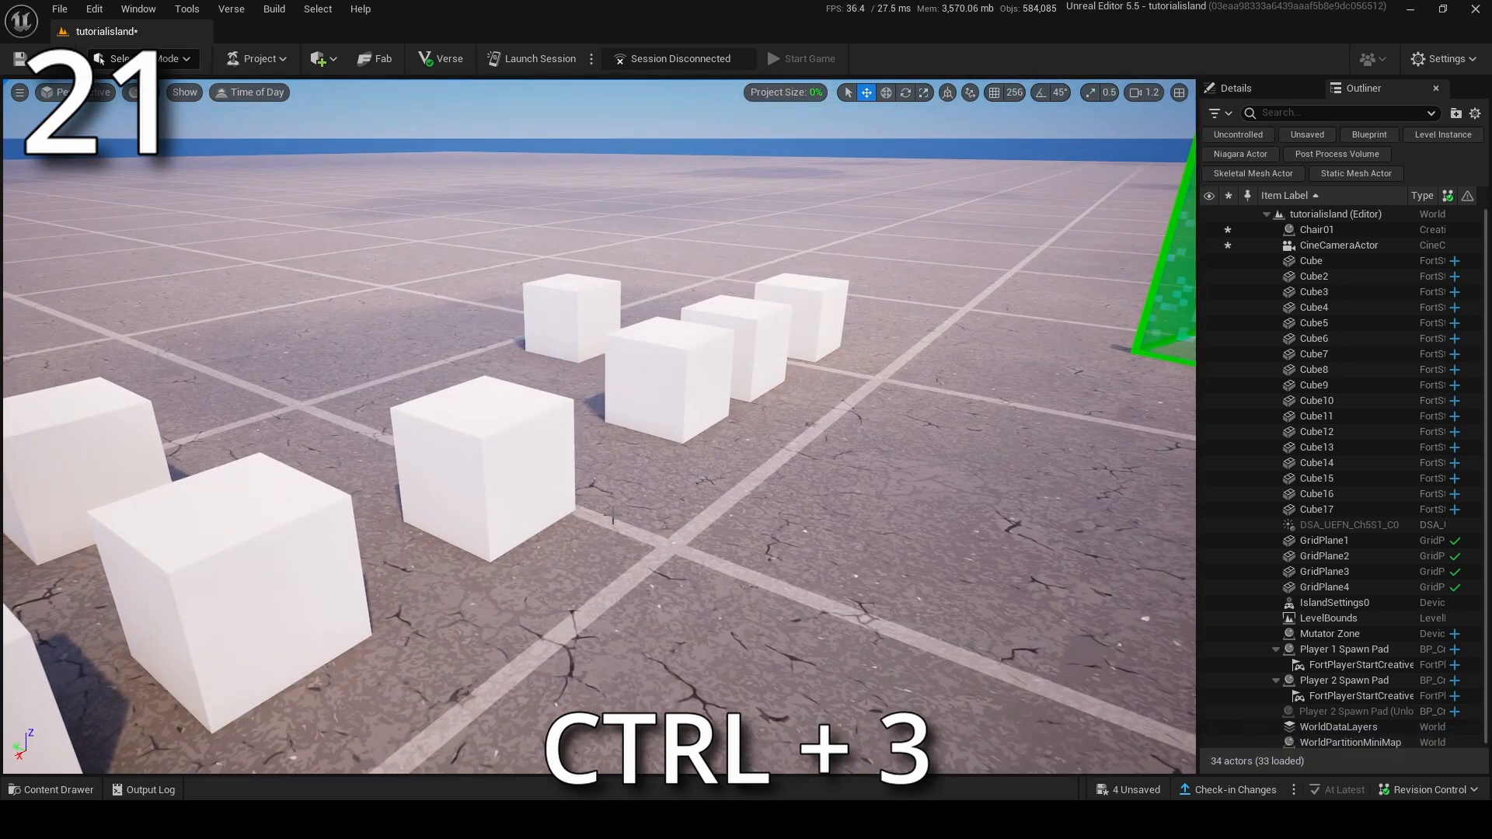
Step: Save viewport bookmark 3 at the white cubes and bookmark 4 looking down at the two player spawn pads
{"action": "key", "text": "ctrl+3"}
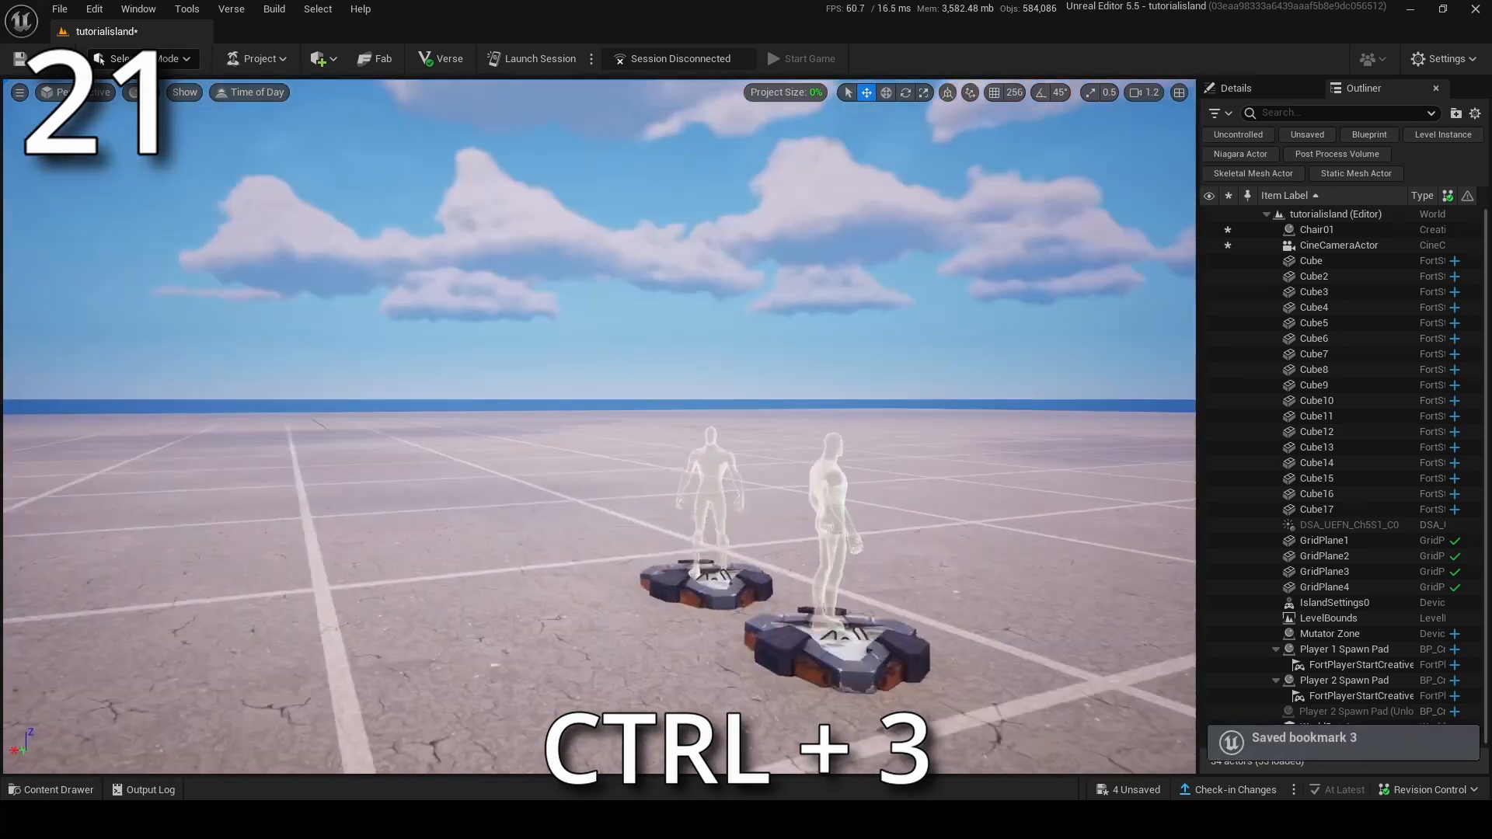
{"action": "right_click_drag", "start_coordinate": [625, 459], "coordinate": [625, 567]}
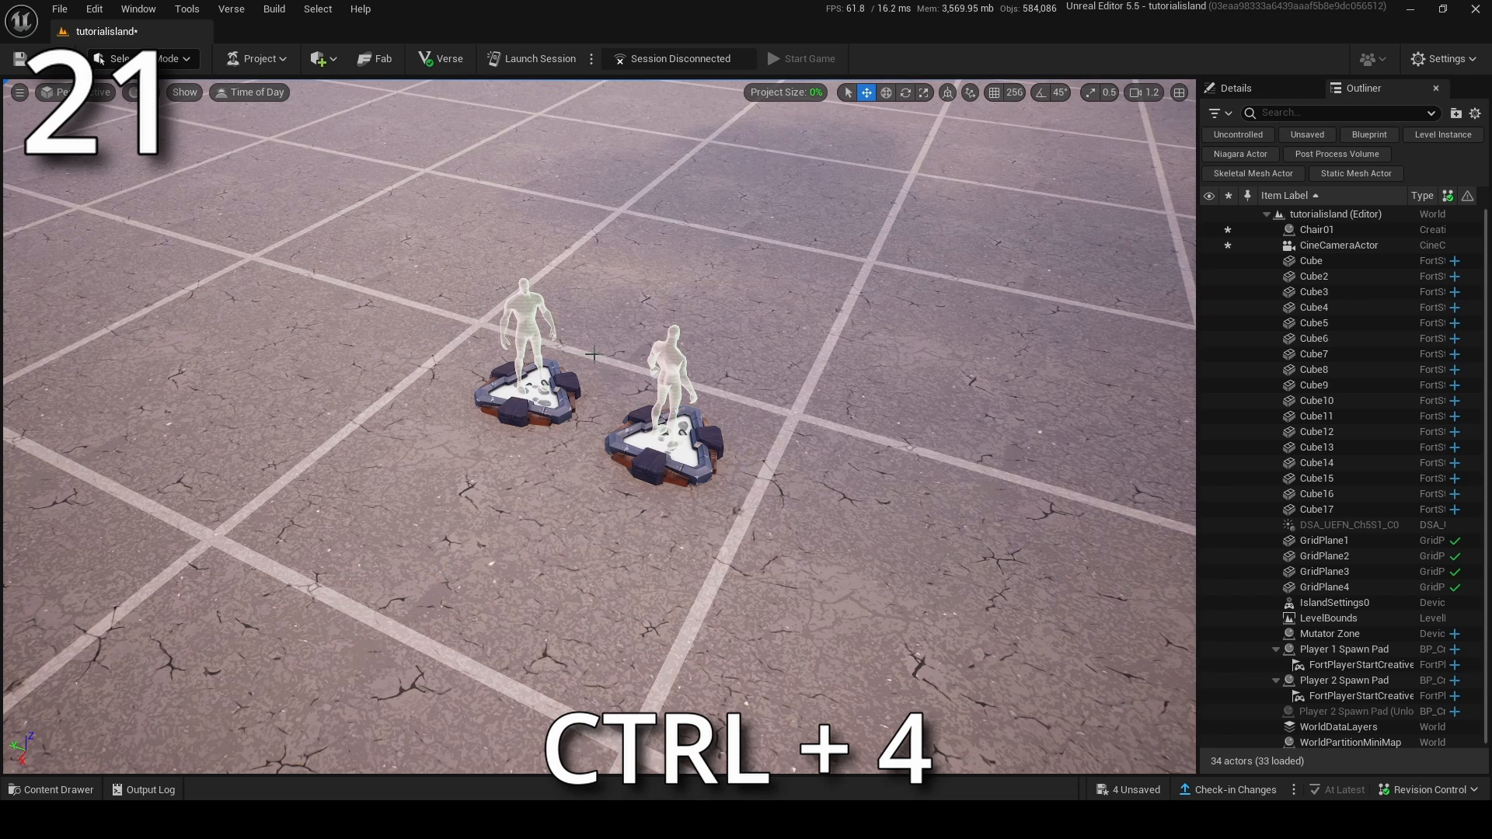
{"action": "key", "text": "ctrl+4"}
Step: Jump between the saved viewport bookmarks in the order 3, 2, 1, 2, 3, 4
{"action": "key", "text": "3"}
{"action": "key", "text": "2"}
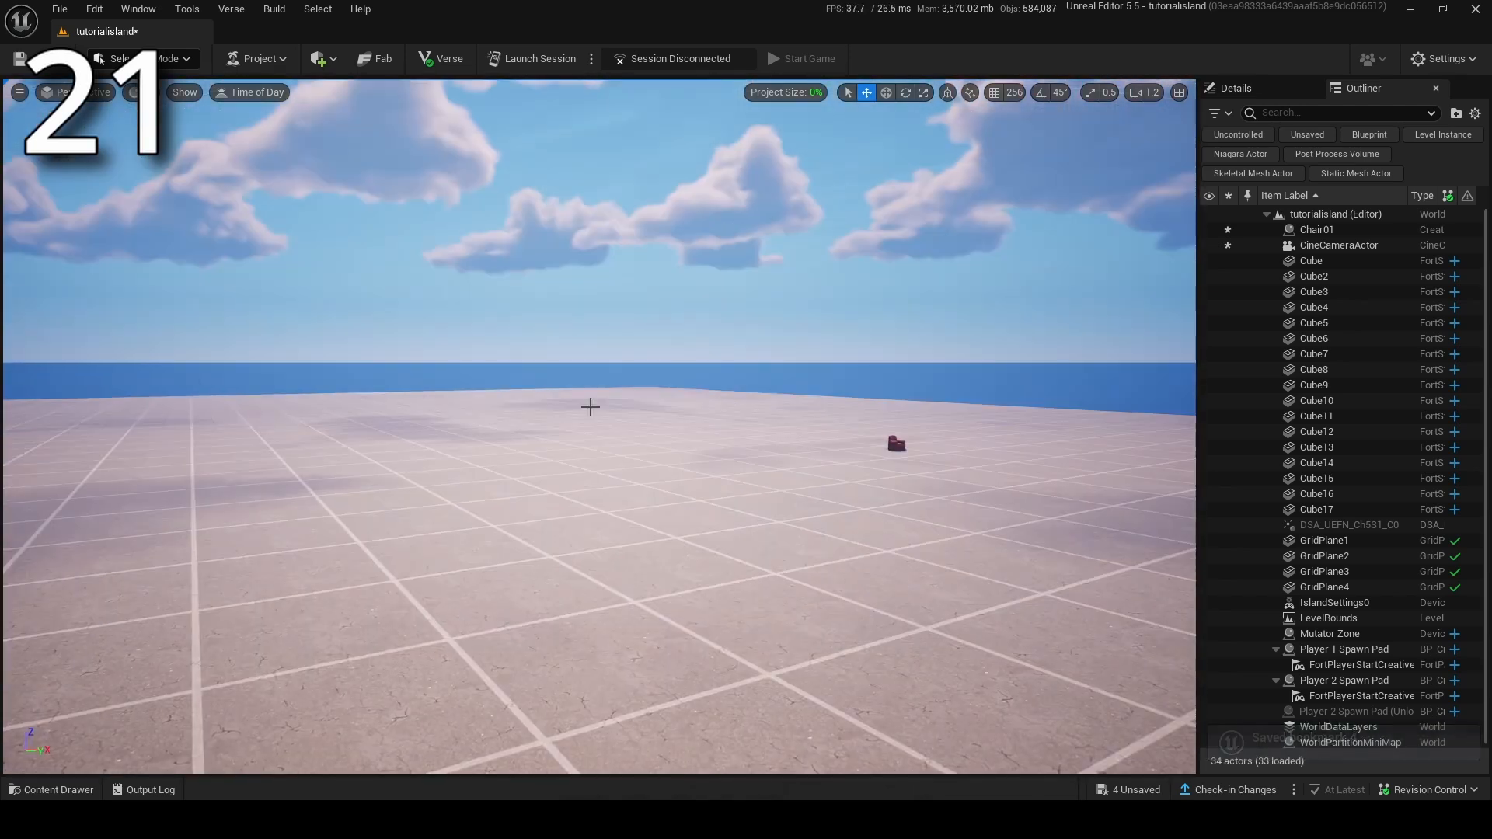
{"action": "key", "text": "1"}
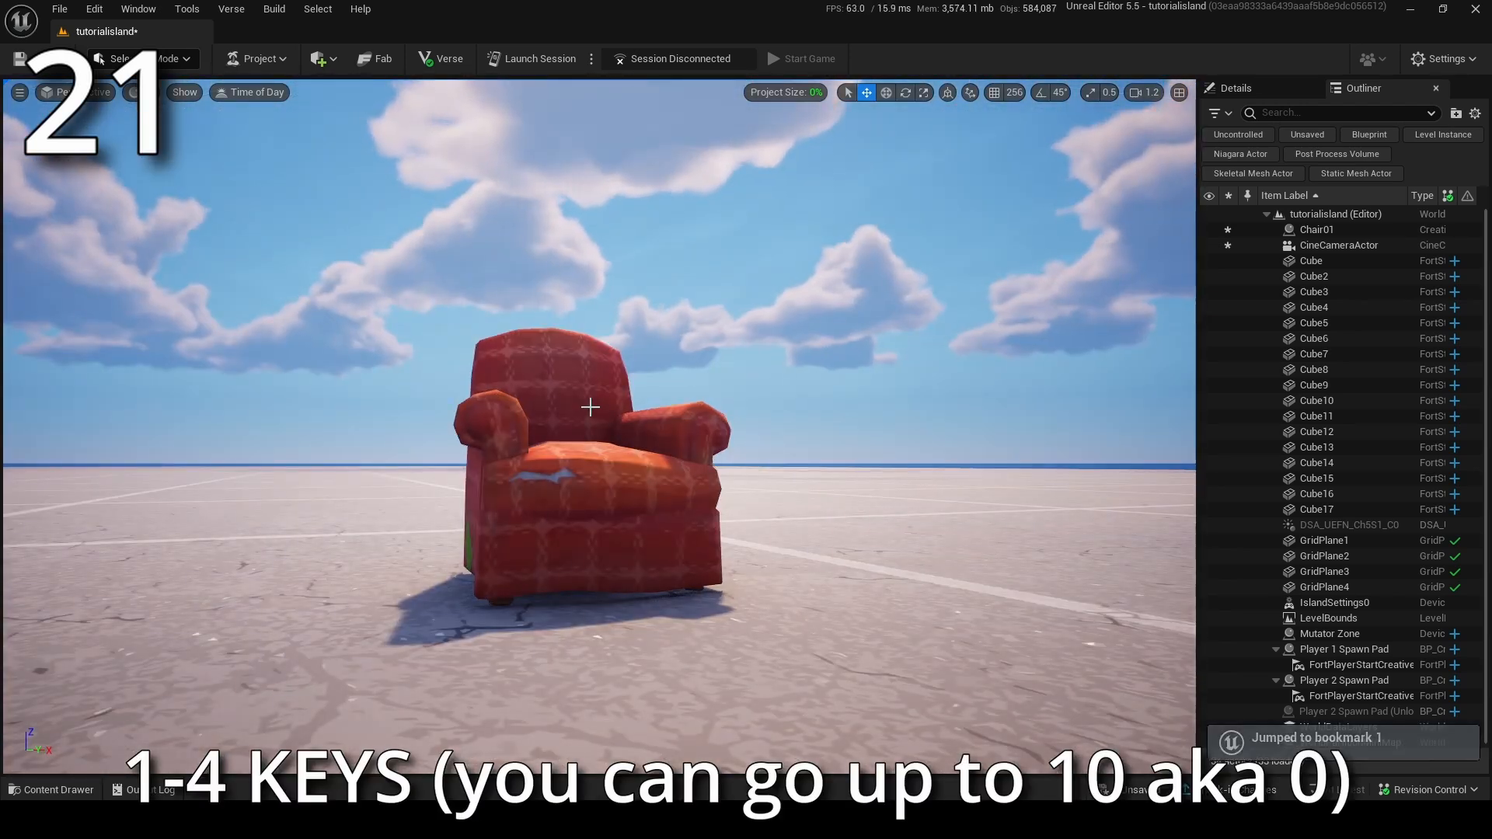
{"action": "key", "text": "2"}
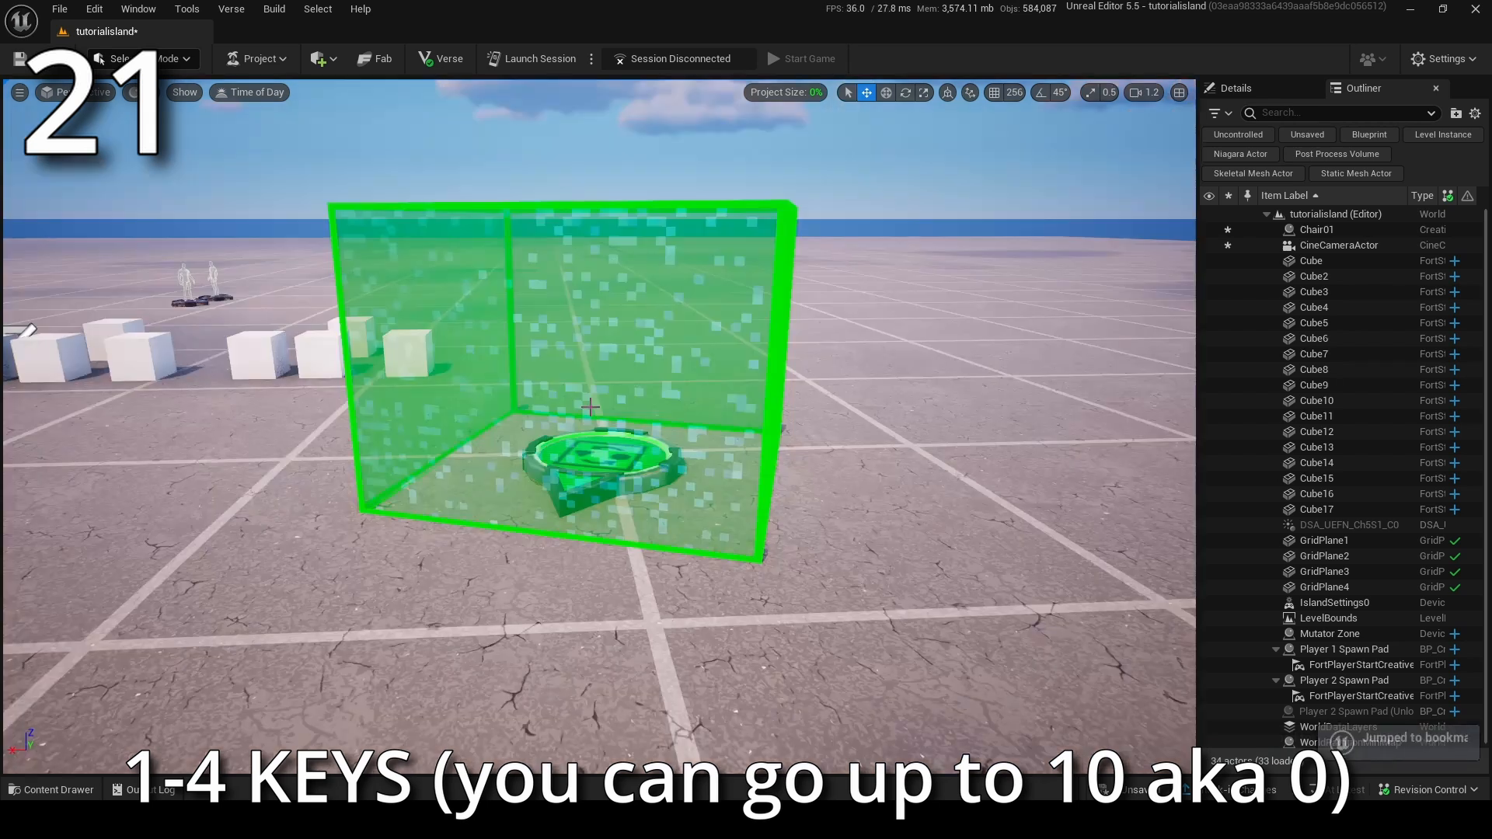
{"action": "key", "text": "3"}
{"action": "key", "text": "4"}
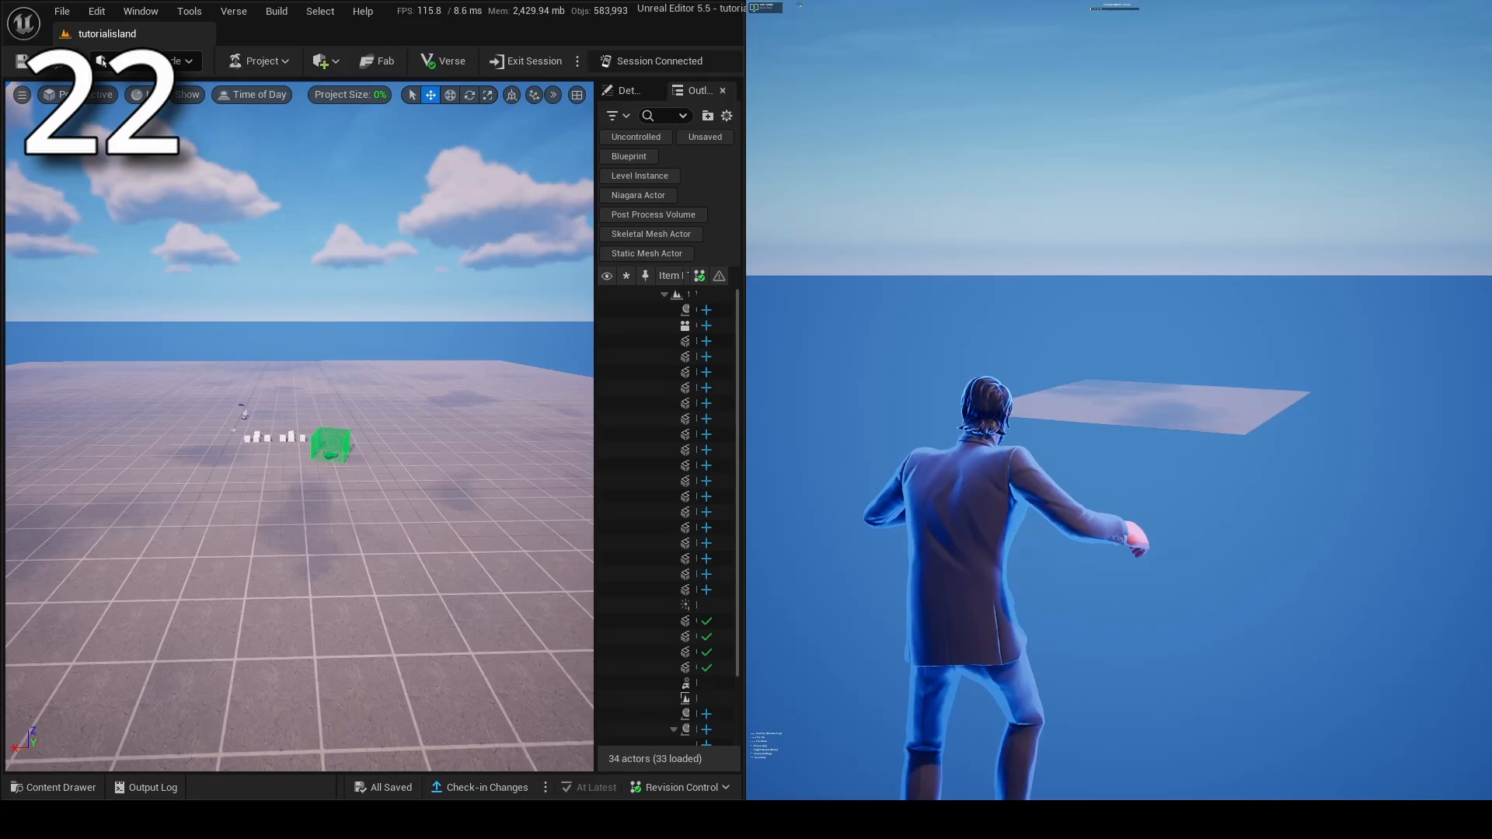
Step: Release control from the running game and teleport the connected player to a spot on the grid floor in the editor viewport
{"action": "key", "text": "Escape"}
{"action": "right_click_drag", "start_coordinate": [134, 445], "coordinate": [63, 509]}
{"action": "key", "text": "w"}
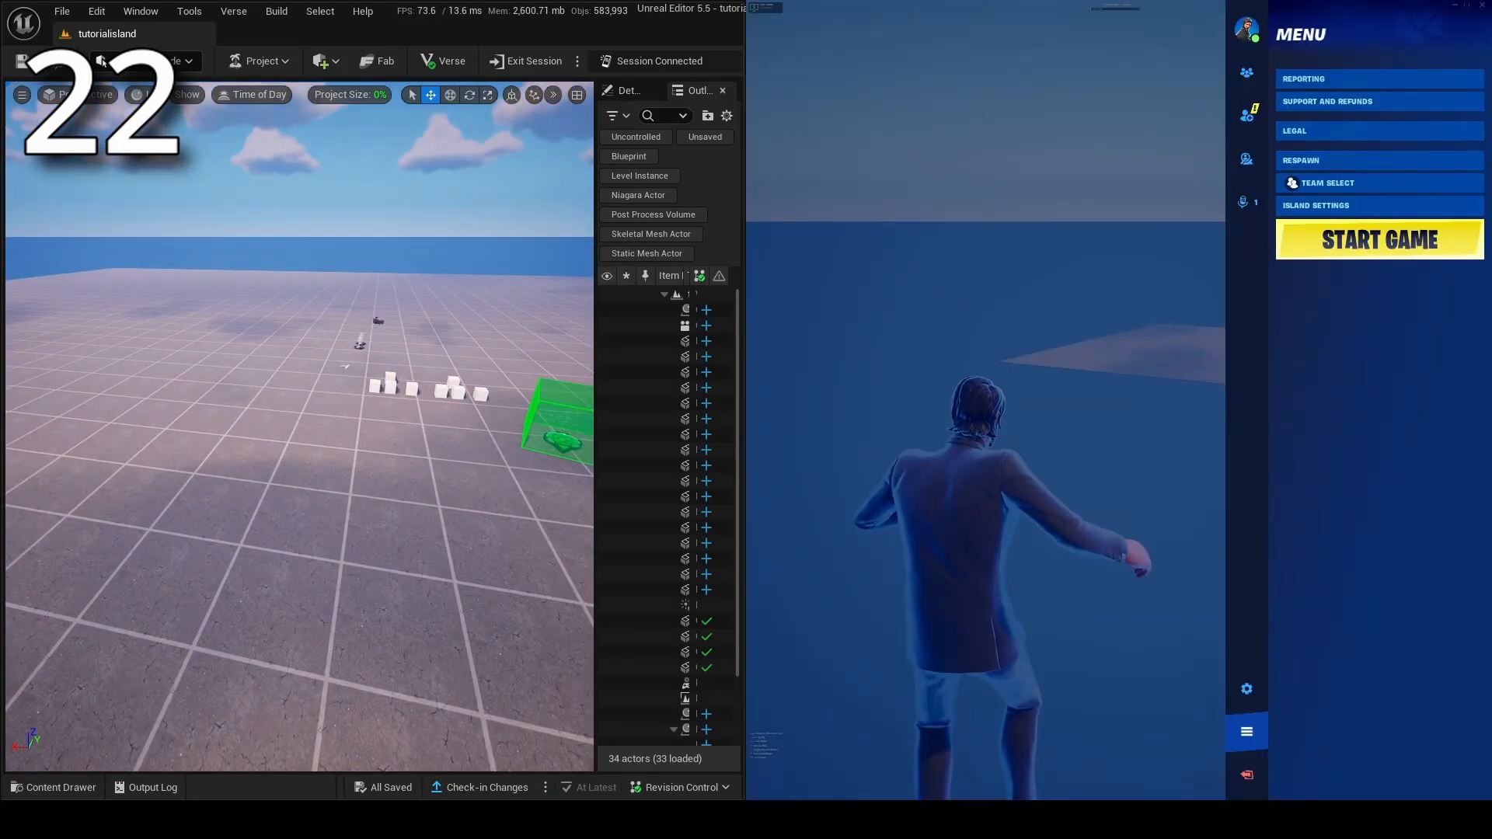
{"action": "right_click", "coordinate": [166, 299]}
{"action": "mouse_move", "coordinate": [240, 737]}
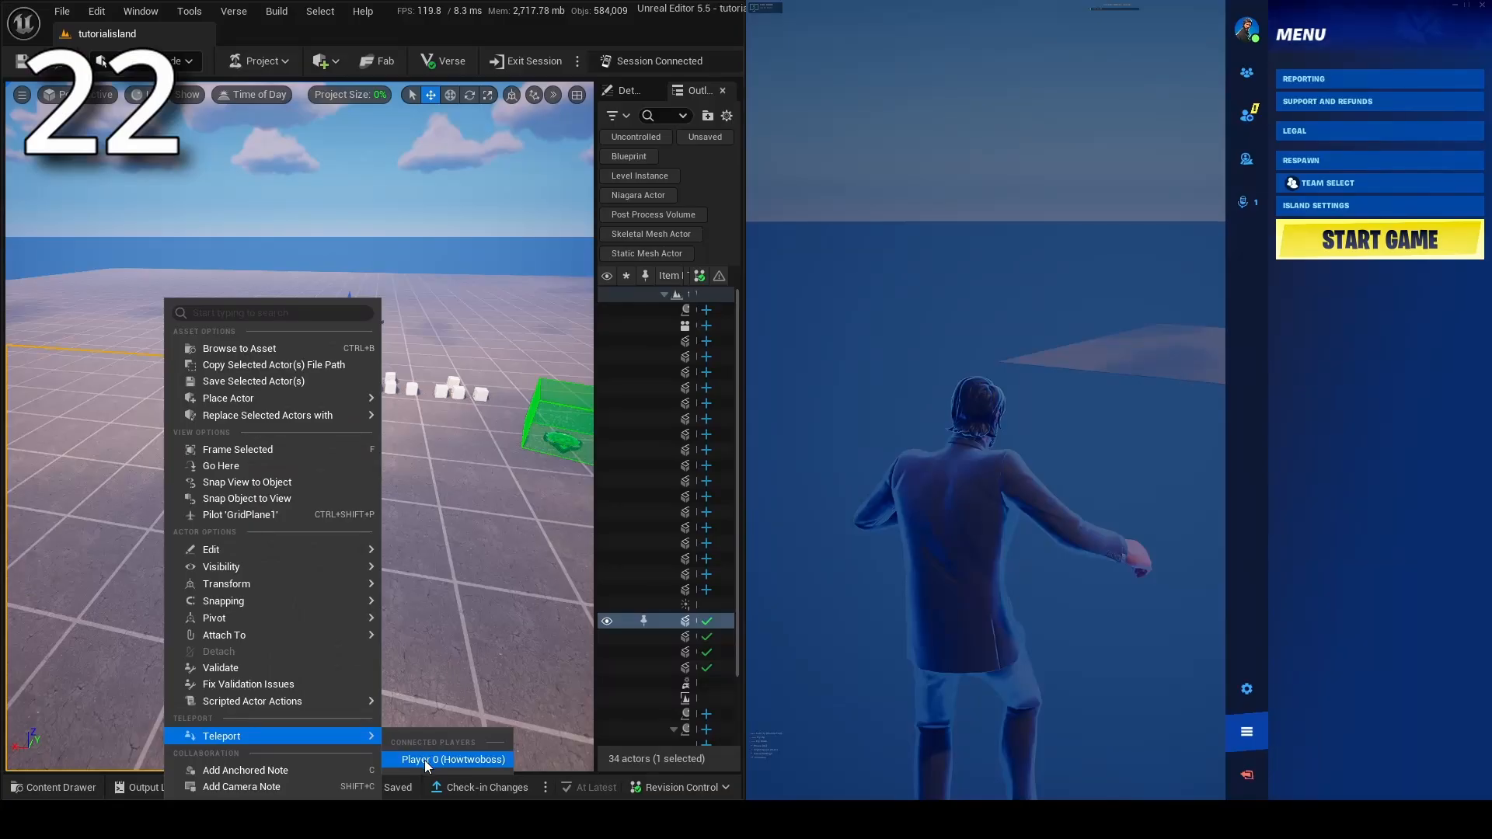
{"action": "left_click", "coordinate": [424, 760]}
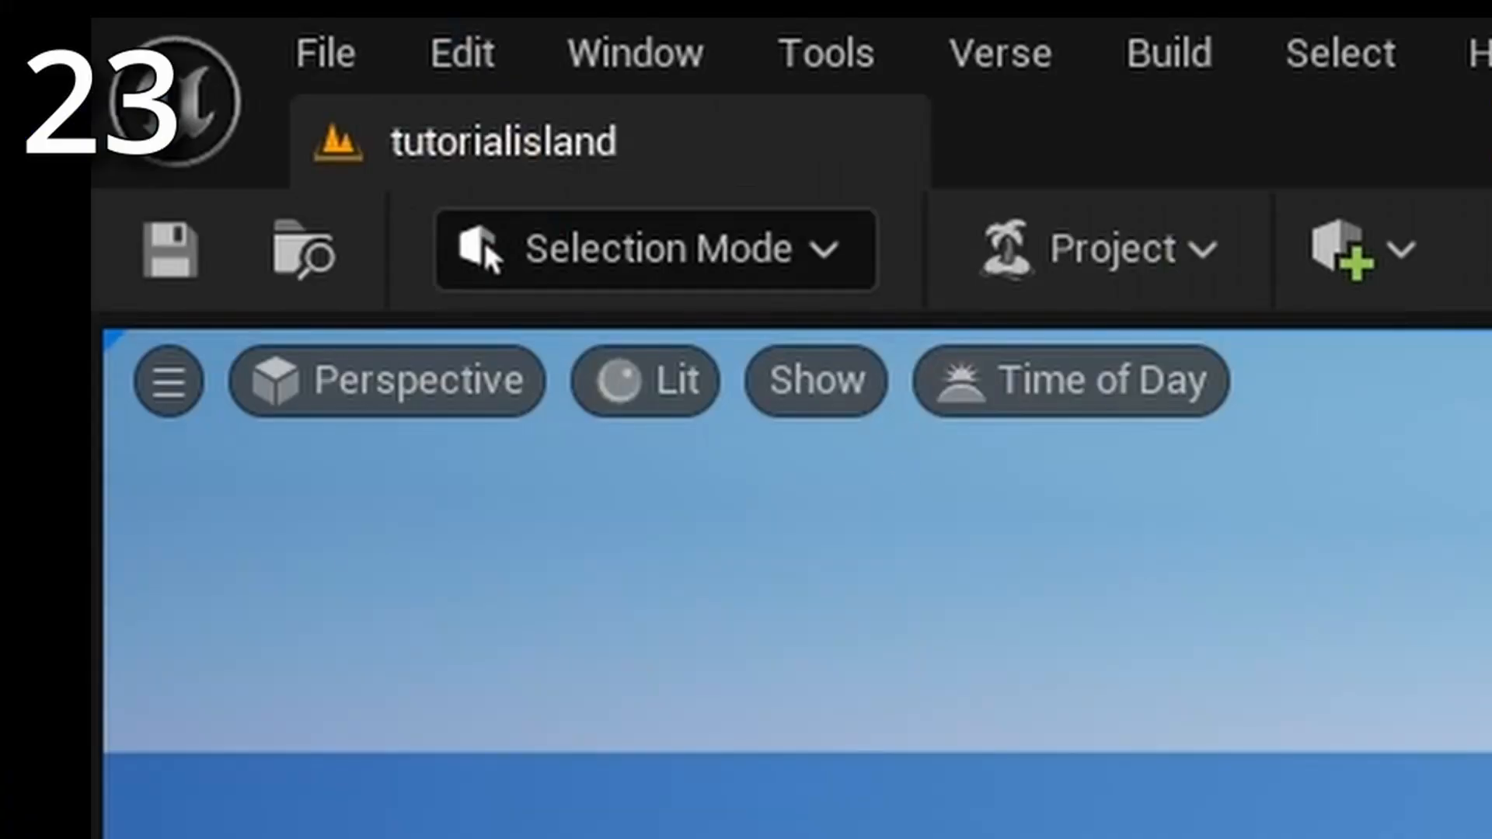
Step: Search the Editor Preferences for "start" and turn Startup With Last Project off and back on
{"action": "left_click", "coordinate": [99, 10]}
{"action": "left_click", "coordinate": [694, 513]}
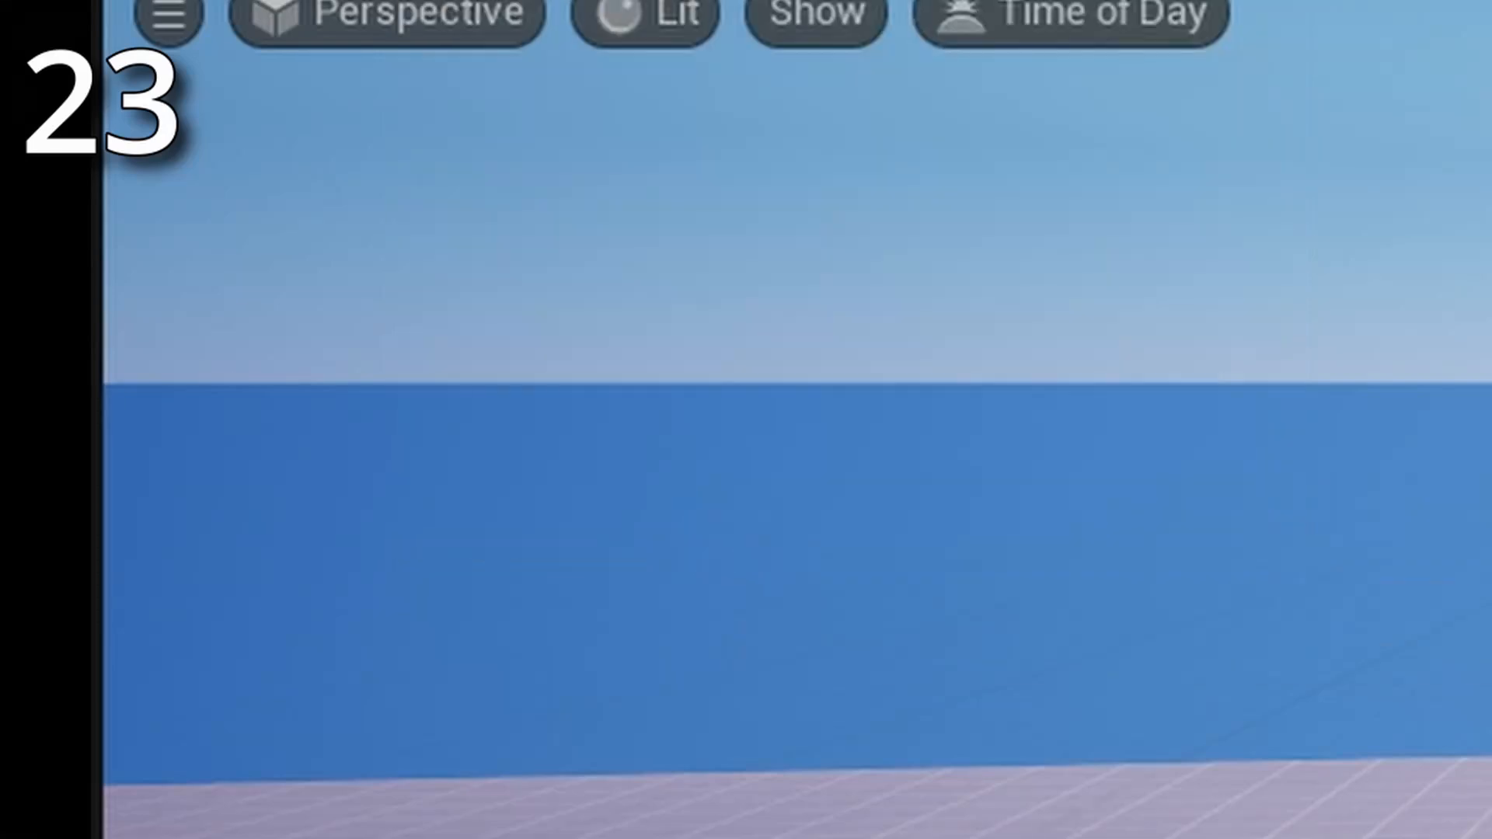
{"action": "type", "text": "start"}
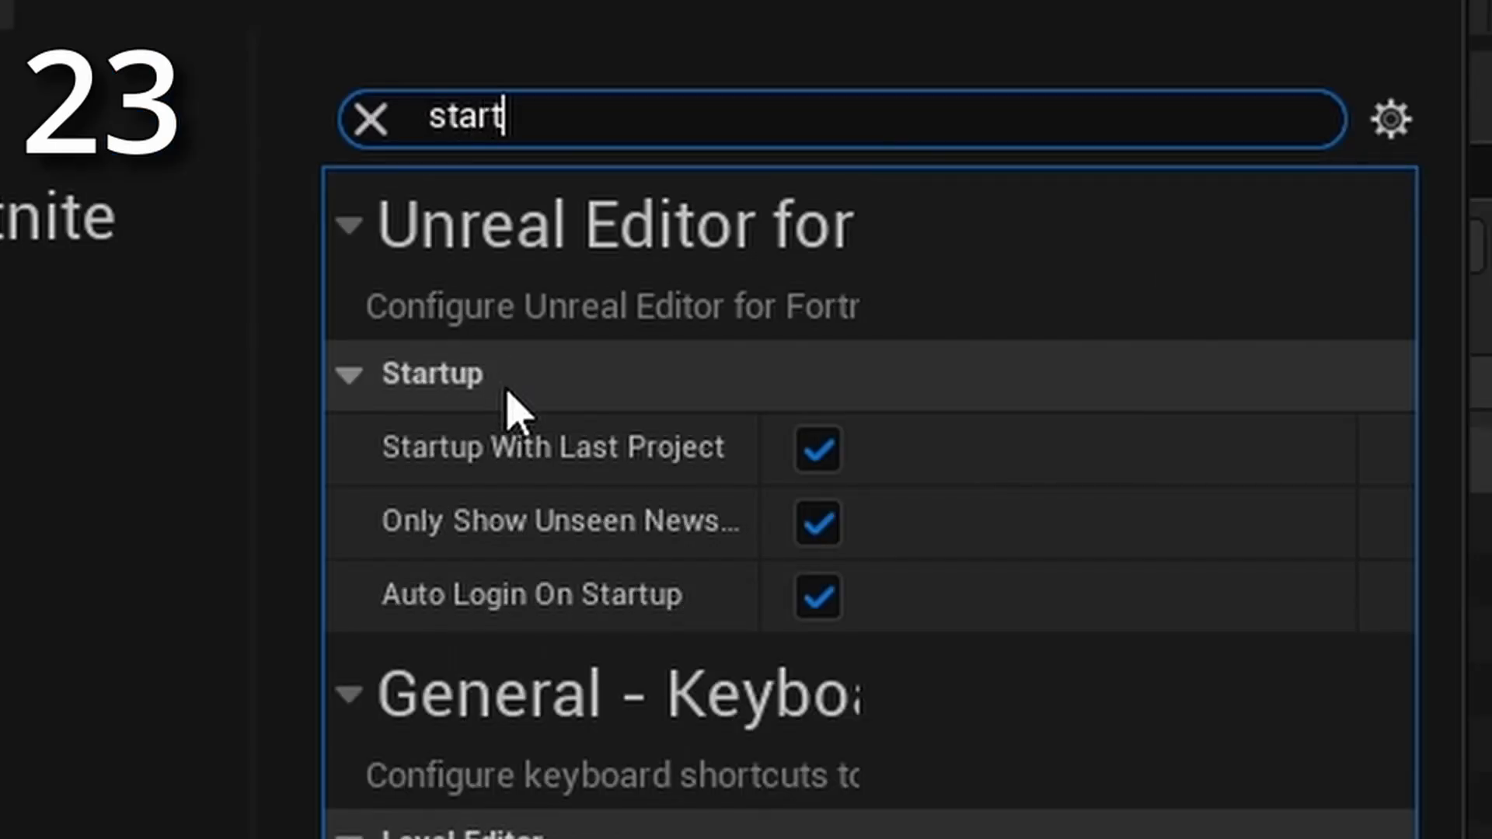
{"action": "left_click", "coordinate": [816, 456]}
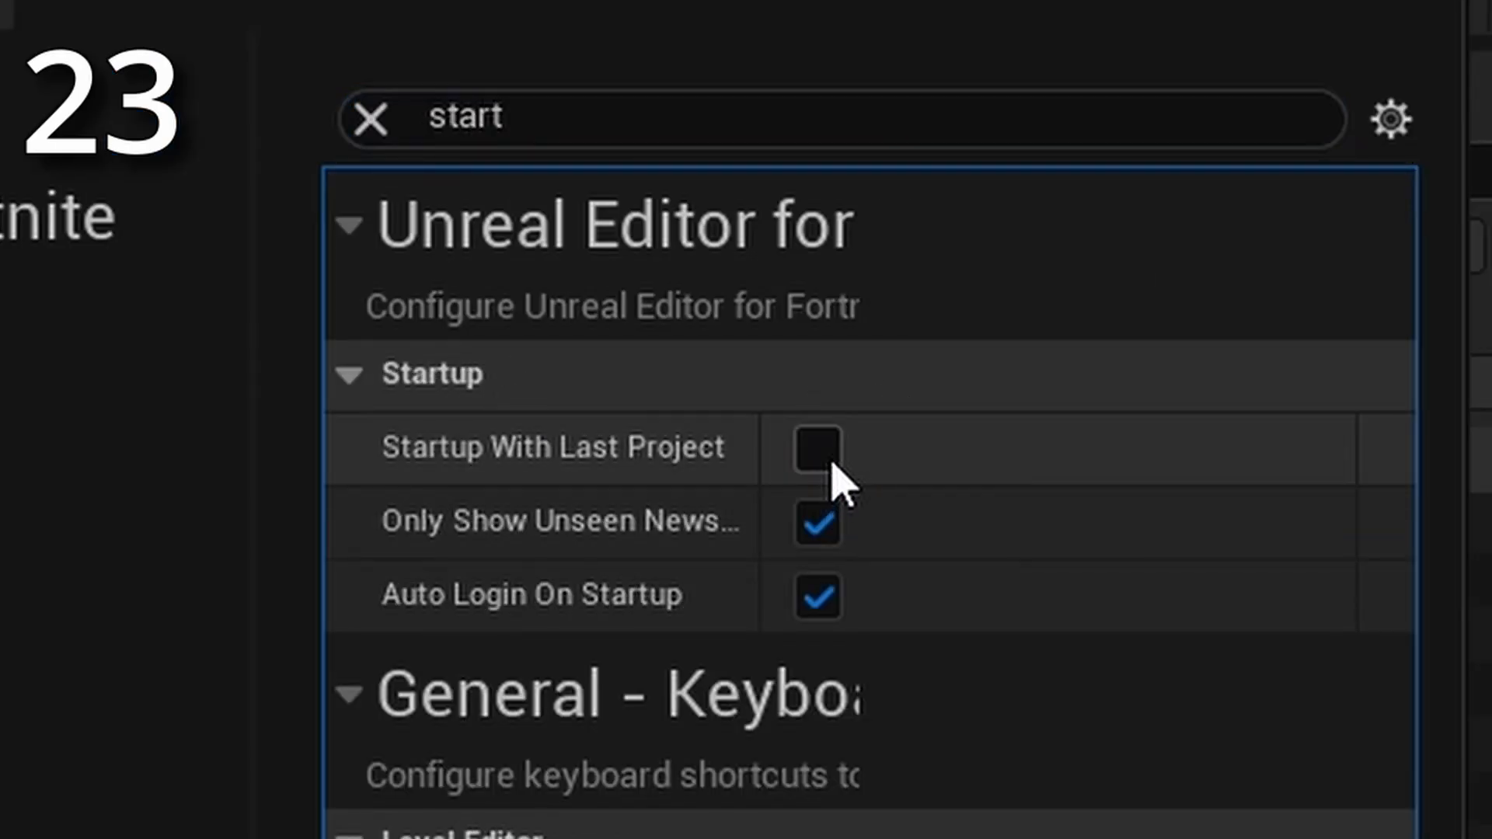
{"action": "left_click", "coordinate": [816, 457]}
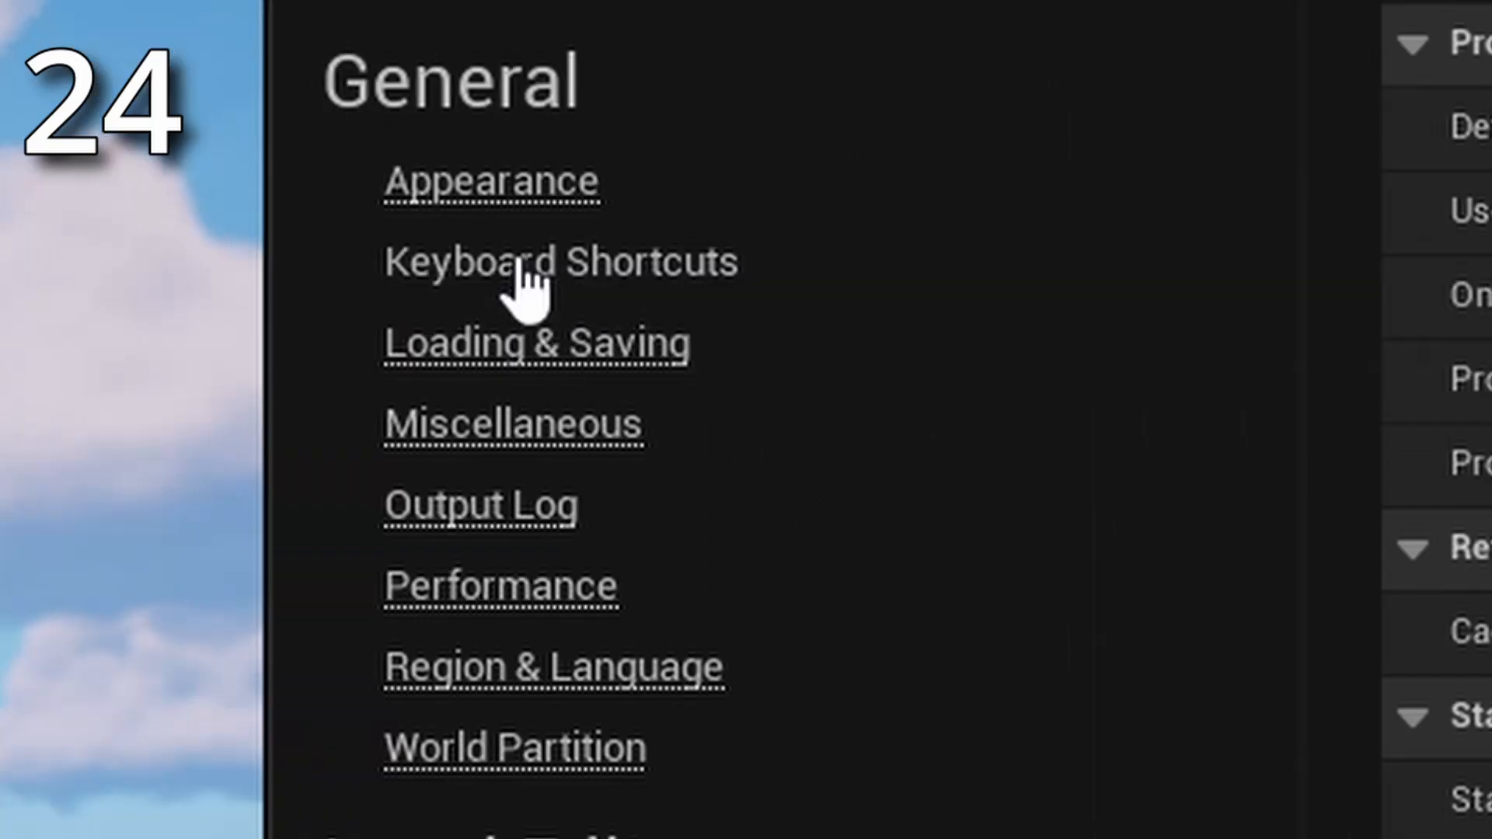
Step: Open the Keyboard Shortcuts preferences and look through the bindings for asset, common and viewport commands
{"action": "left_click", "coordinate": [853, 229]}
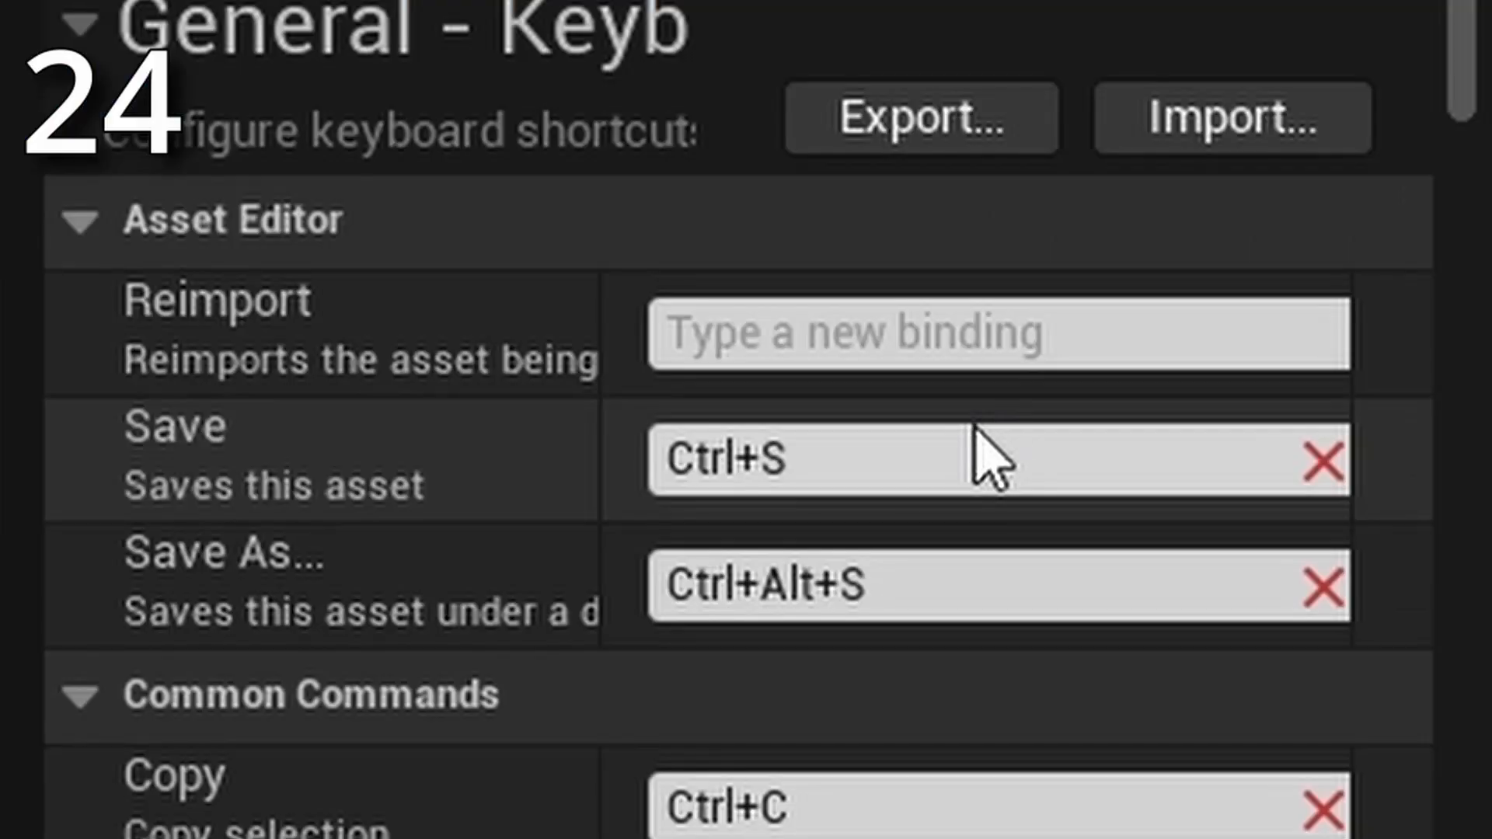
{"action": "scroll", "coordinate": [950, 467], "scroll_direction": "down", "scroll_amount": 6}
{"action": "scroll", "coordinate": [928, 527], "scroll_direction": "down", "scroll_amount": 20}
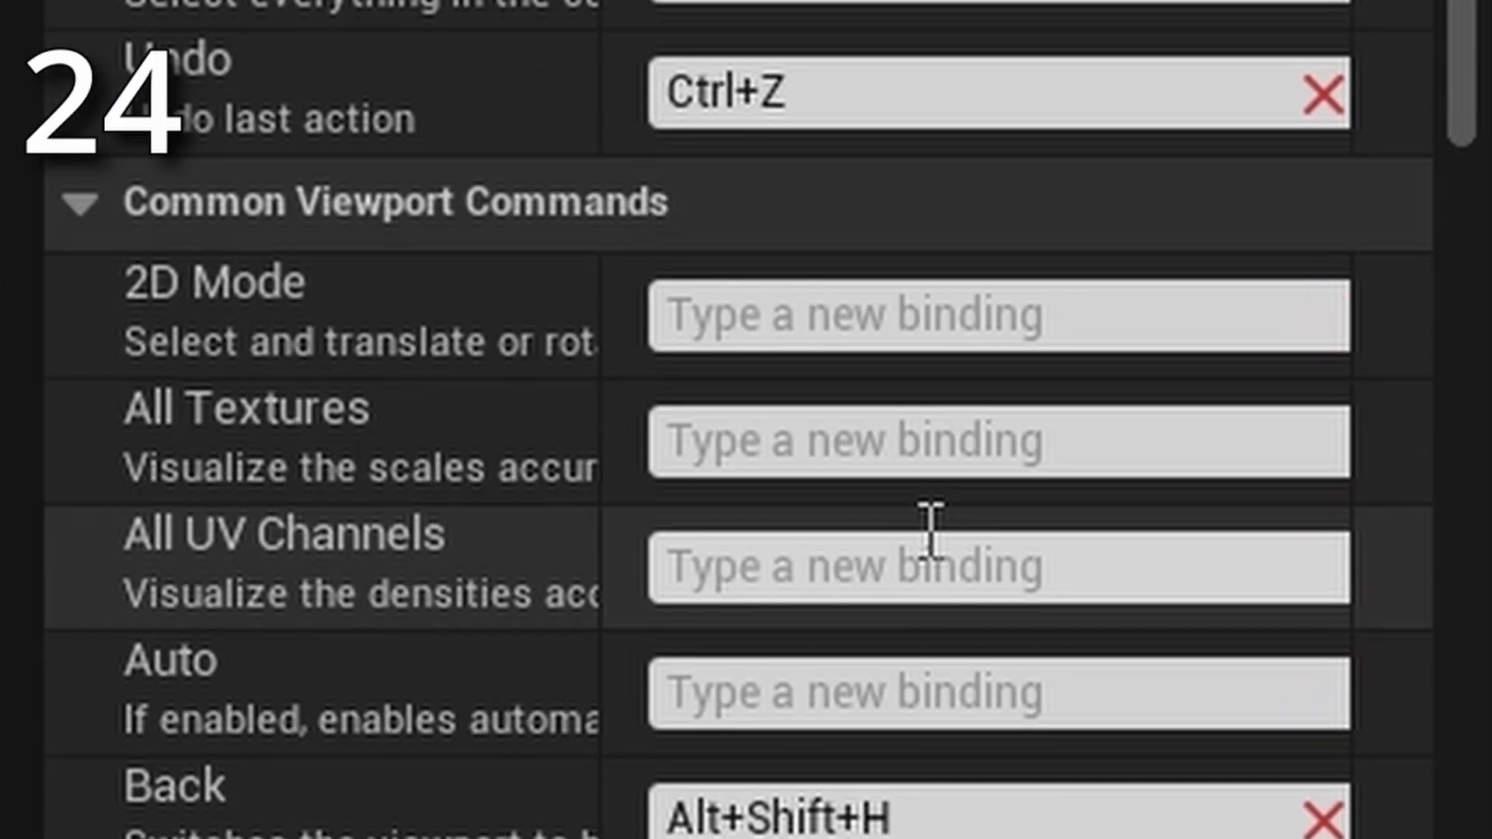
{"action": "scroll", "coordinate": [1003, 466], "scroll_direction": "down", "scroll_amount": 20}
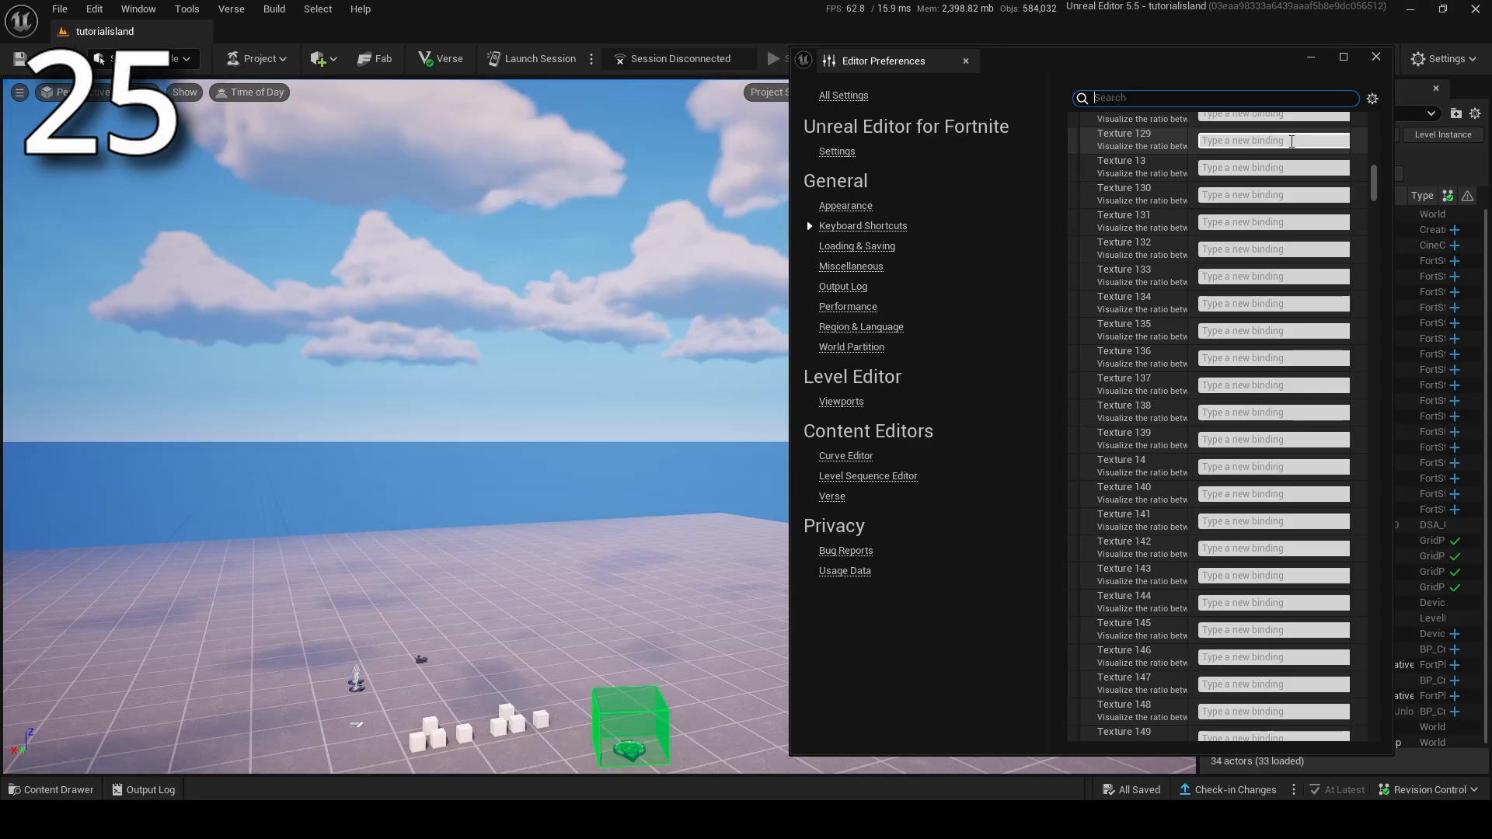
Step: Find the "paste" shortcuts and reassign Ctrl+V from Paste to Paste Here
{"action": "type", "text": "paste"}
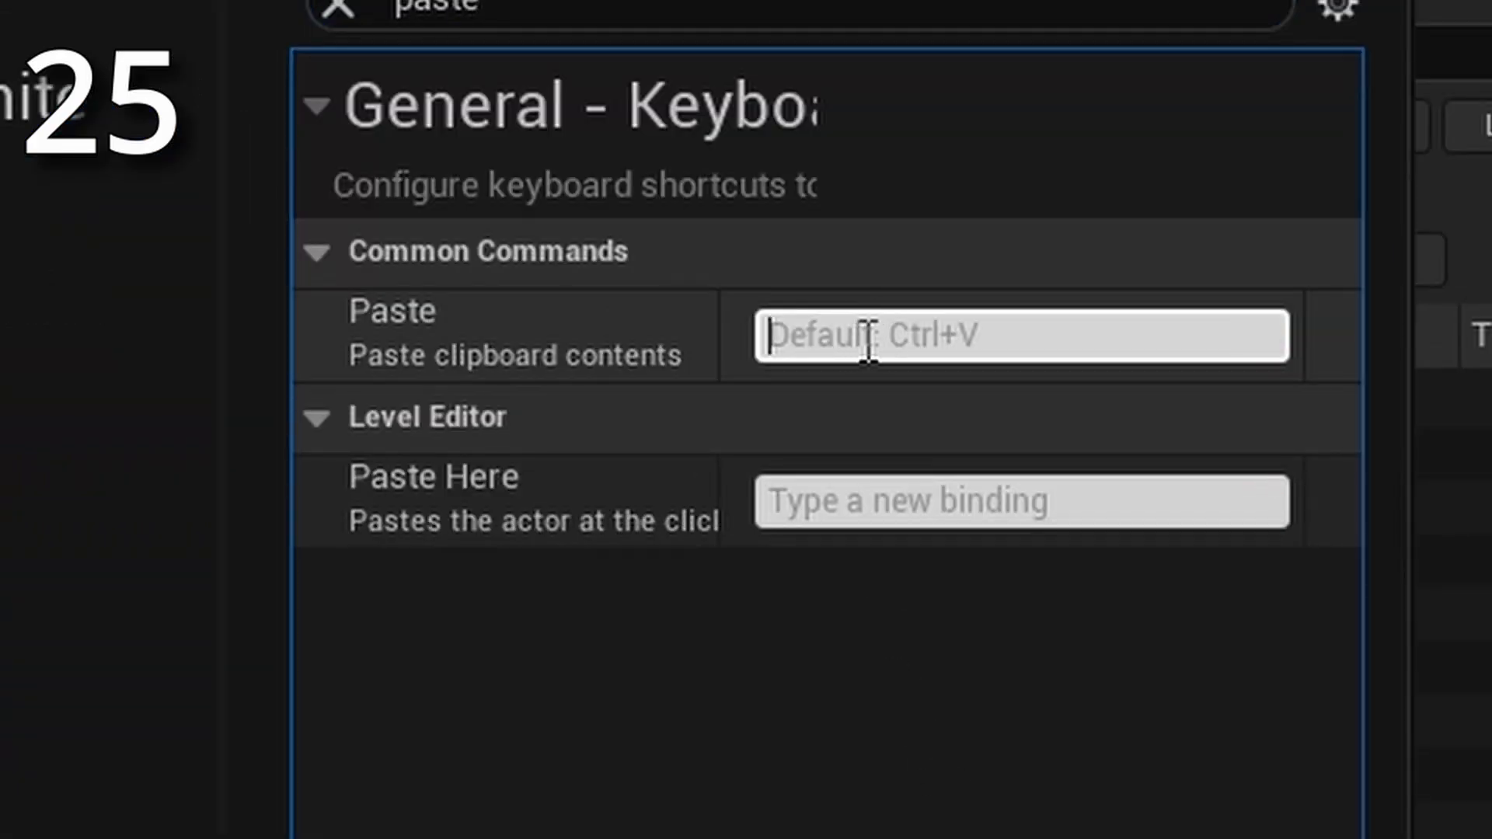
{"action": "left_click", "coordinate": [872, 492]}
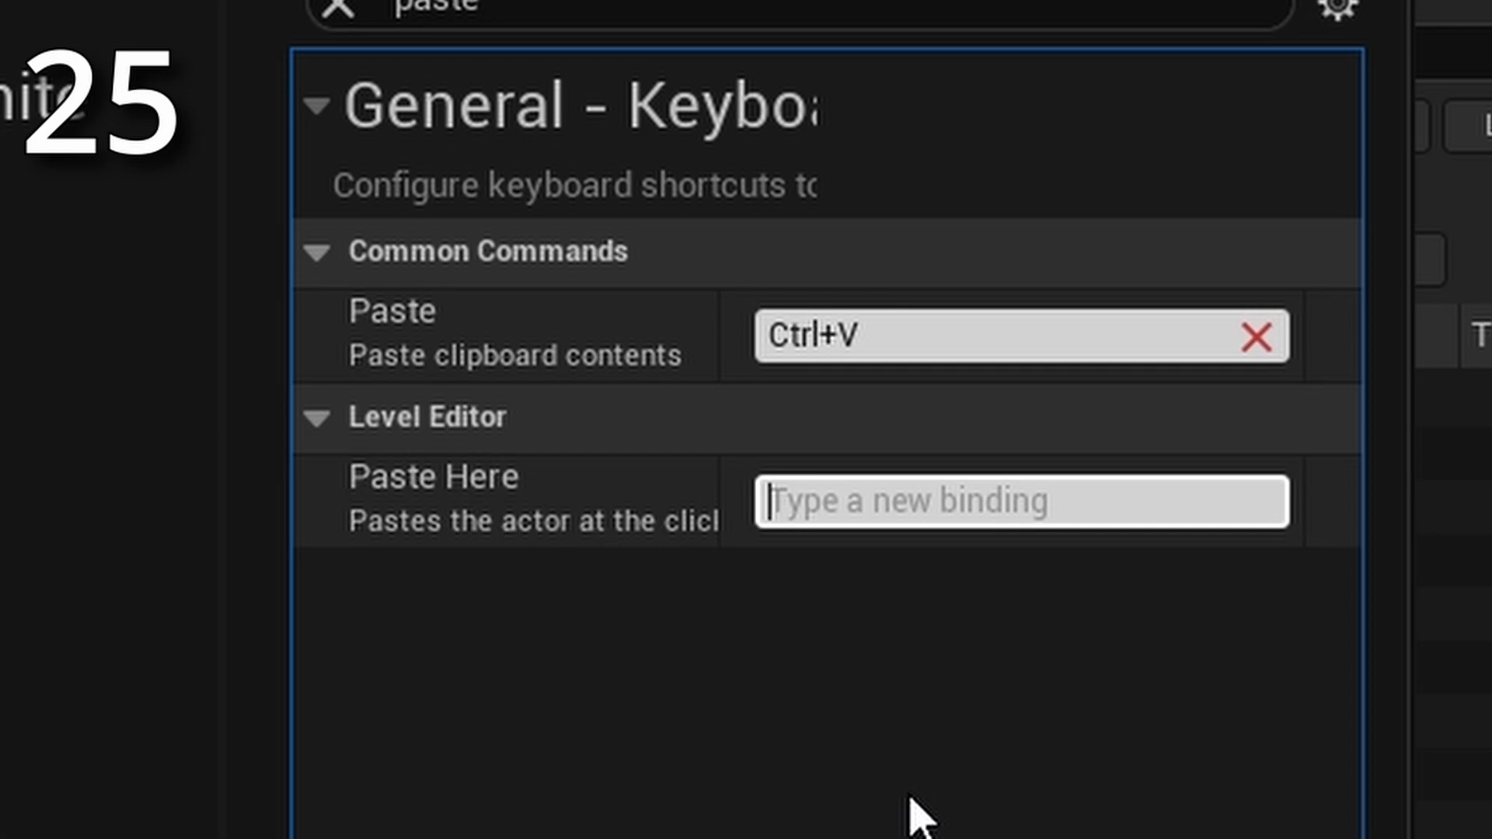
{"action": "key", "text": "ctrl+v"}
Step: Paste multiple copies of the selected white cube directly at chosen spots on the grid floor
{"action": "right_click_drag", "start_coordinate": [470, 412], "coordinate": [342, 490]}
{"action": "left_click", "coordinate": [469, 413]}
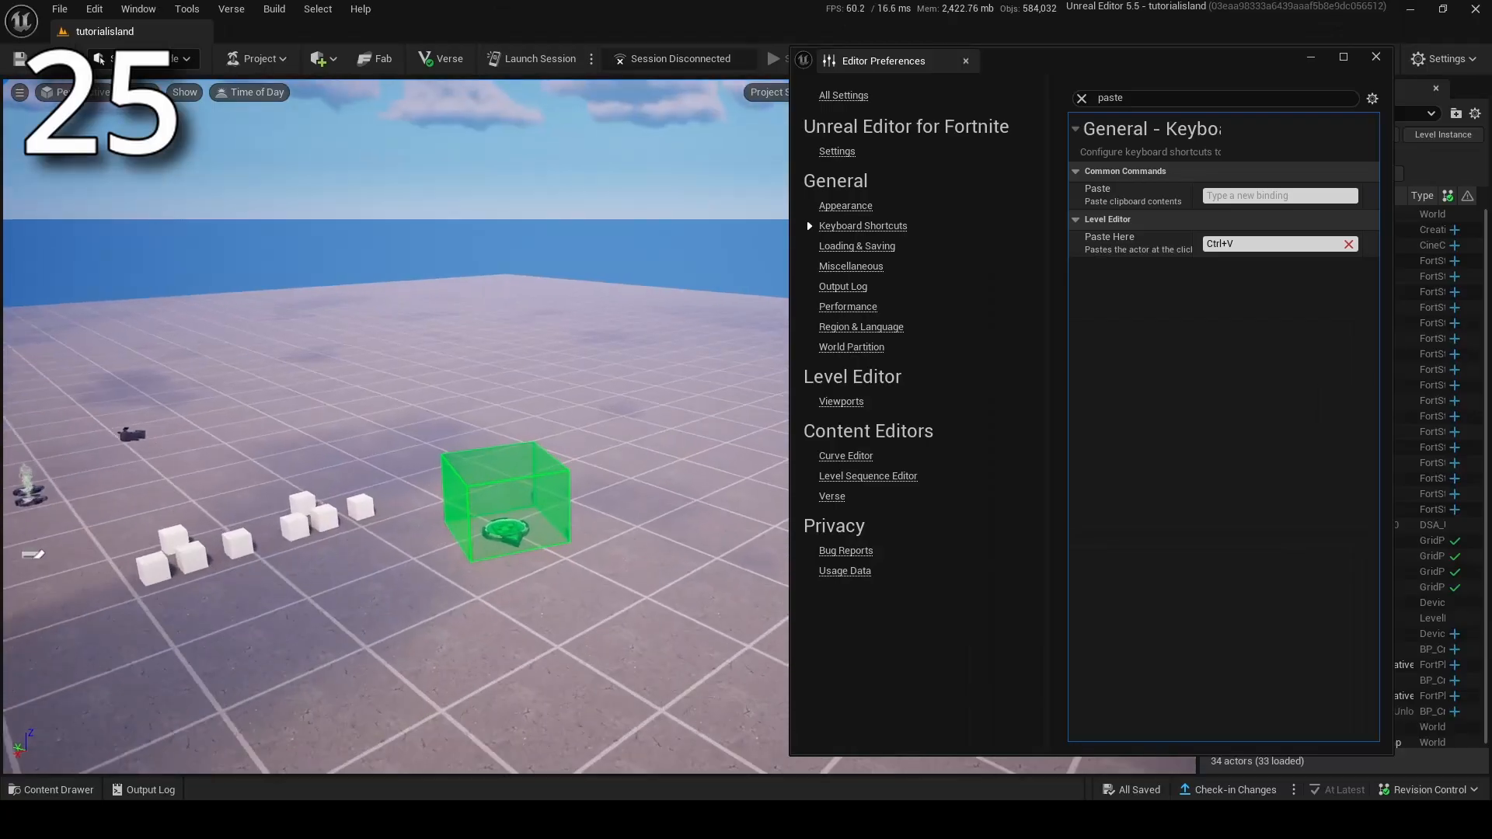
{"action": "key", "text": "a"}
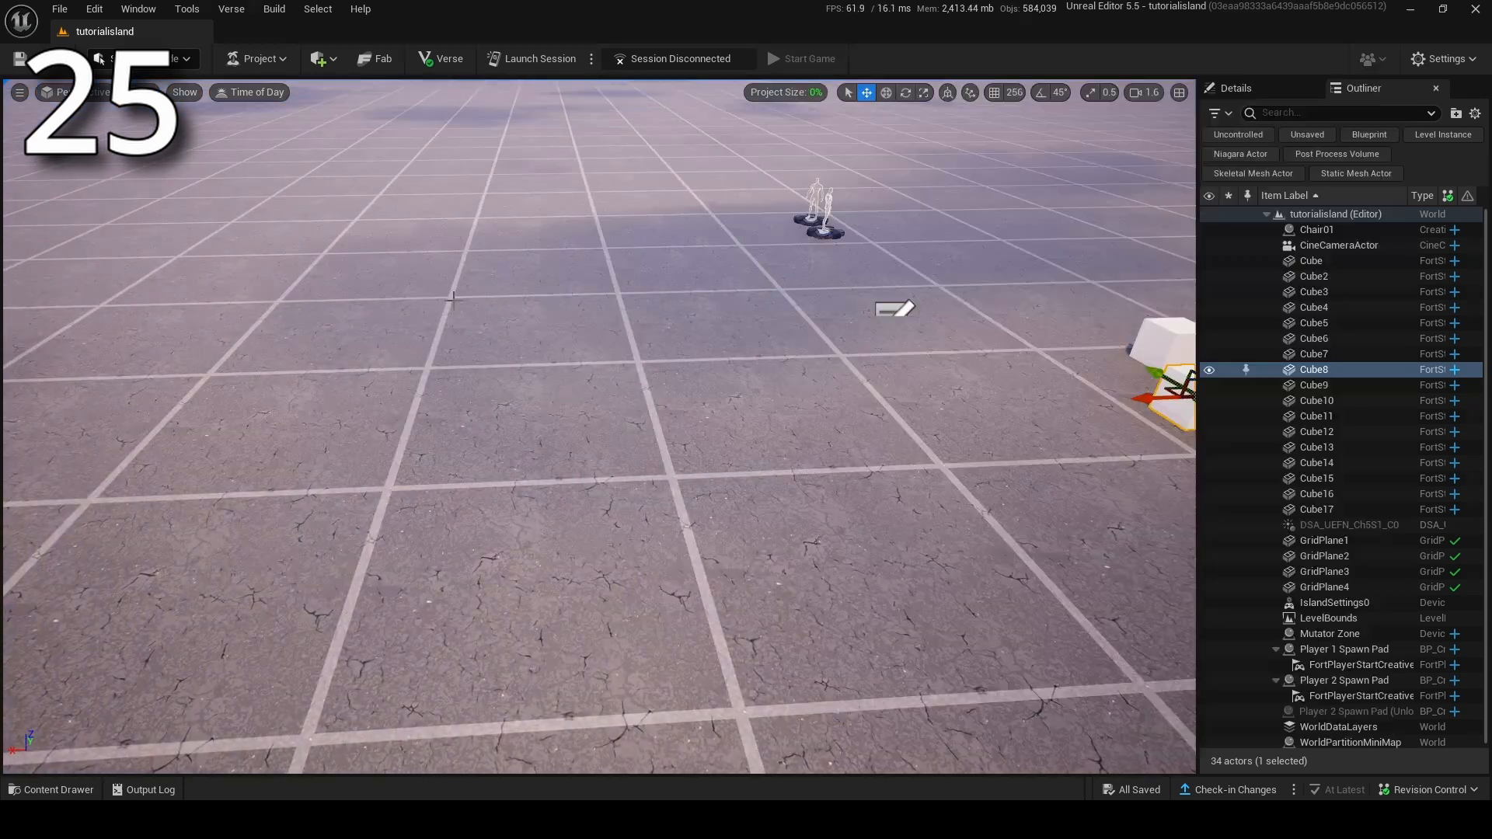
{"action": "right_click_drag", "start_coordinate": [453, 297], "coordinate": [483, 382]}
{"action": "key", "text": "ctrl+v"}
{"action": "key", "text": "ctrl+v"}
{"action": "key", "text": "ctrl+v"}
{"action": "key", "text": "ctrl+v"}
{"action": "key", "text": "ctrl+v"}
{"action": "key", "text": "s"}
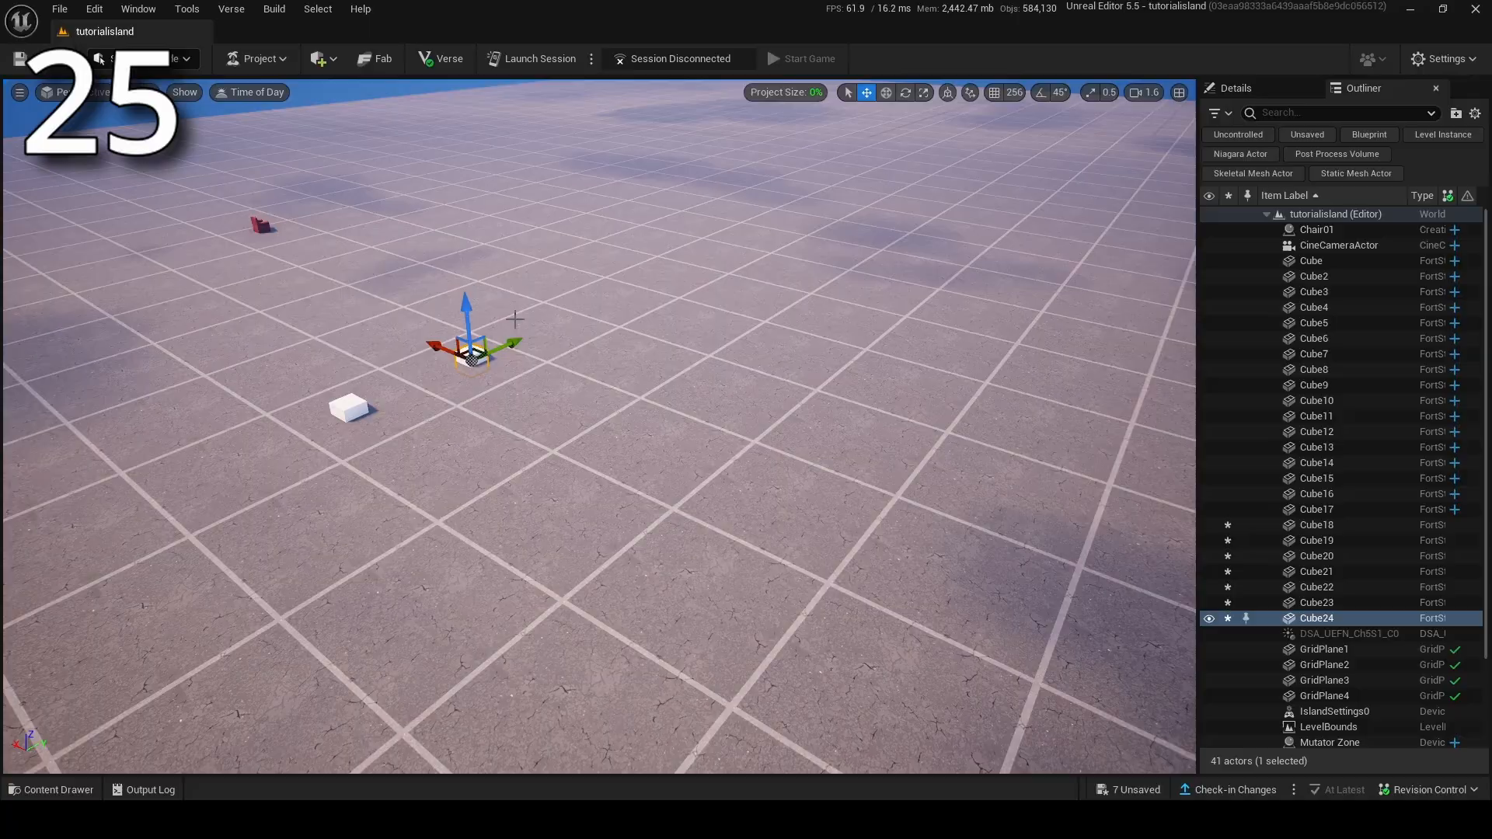
{"action": "key", "text": "ctrl+v"}
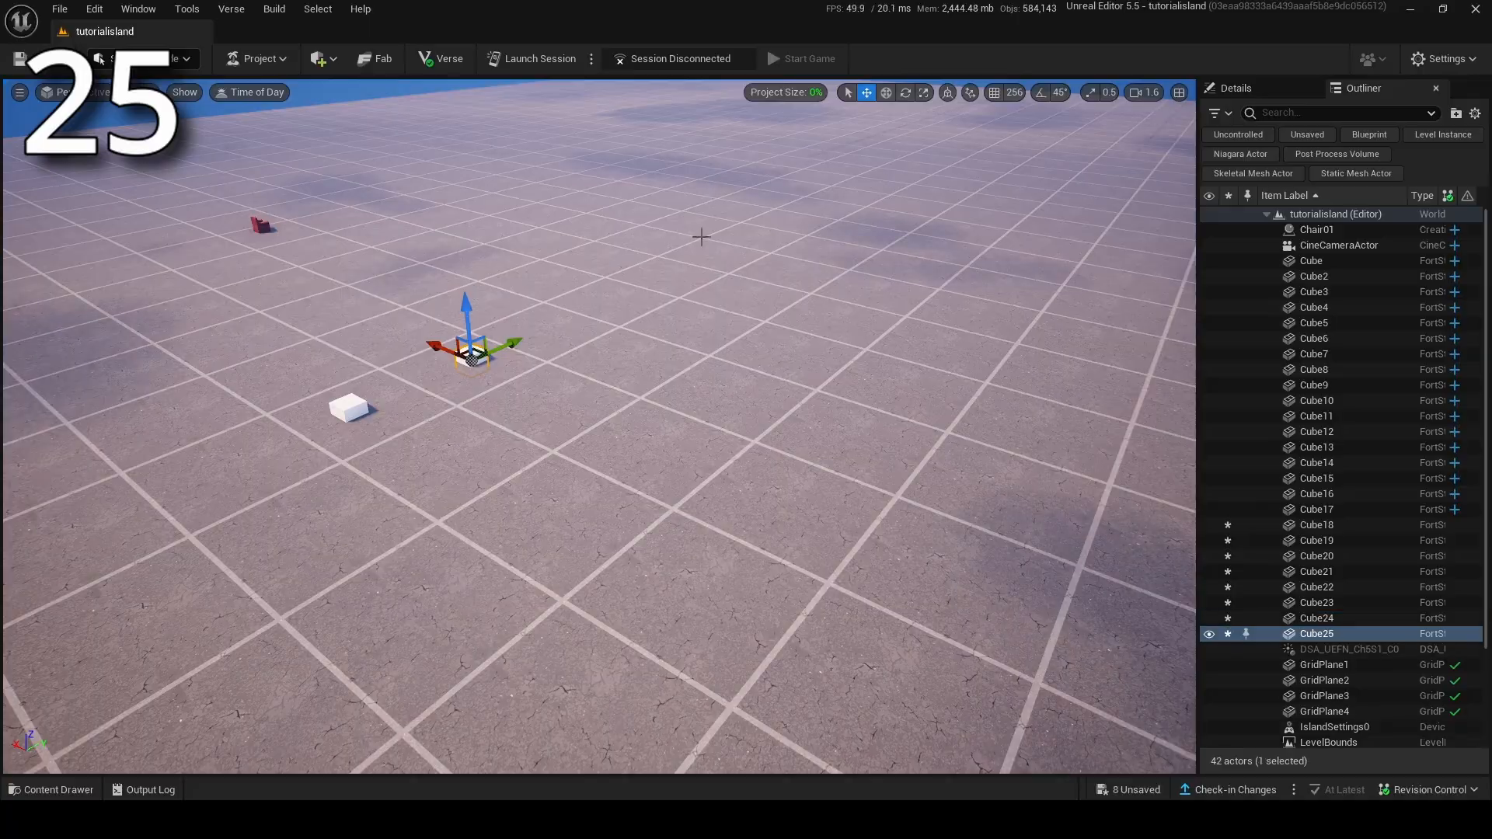